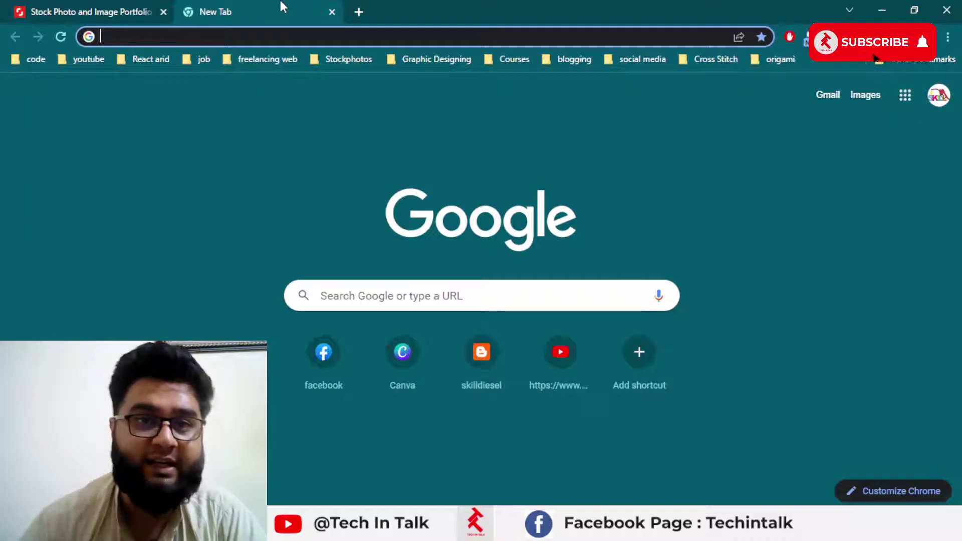
Browse the contributor's image portfolio on Shutterstock and open the vector of the Urdu name in Arabic style
left_click(123, 8)
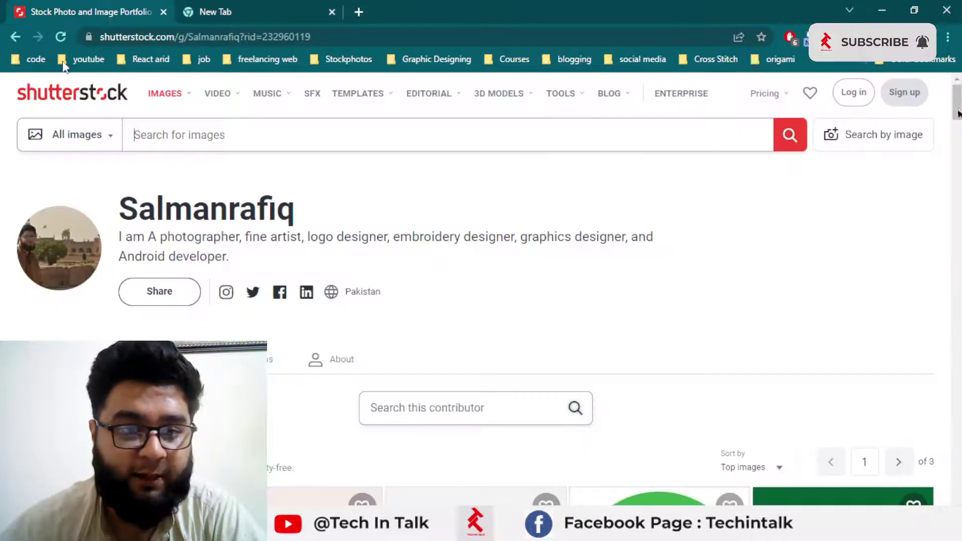
scroll(217, 241, "down", 6)
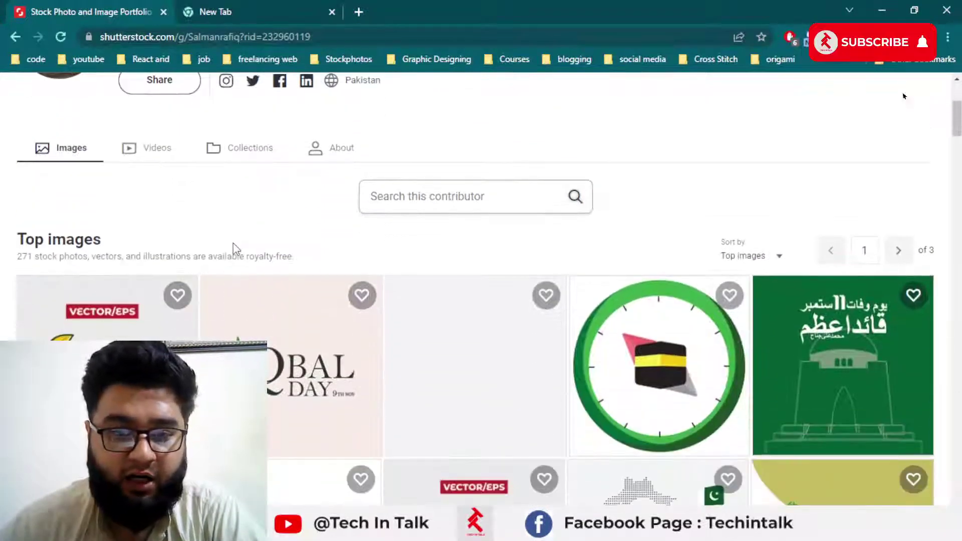
scroll(477, 248, "down", 8)
scroll(477, 248, "up", 4)
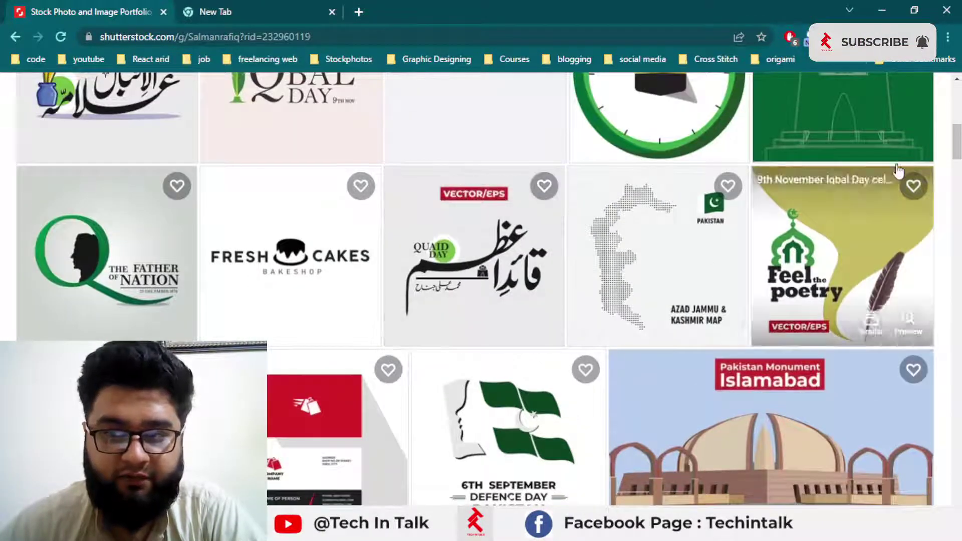
scroll(852, 210, "down", 10)
scroll(698, 167, "down", 15)
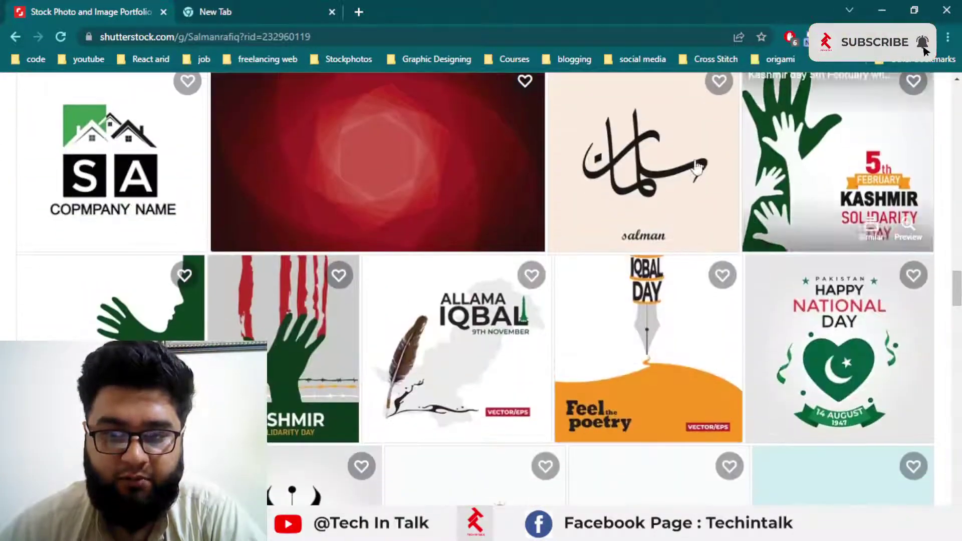
left_click(697, 167)
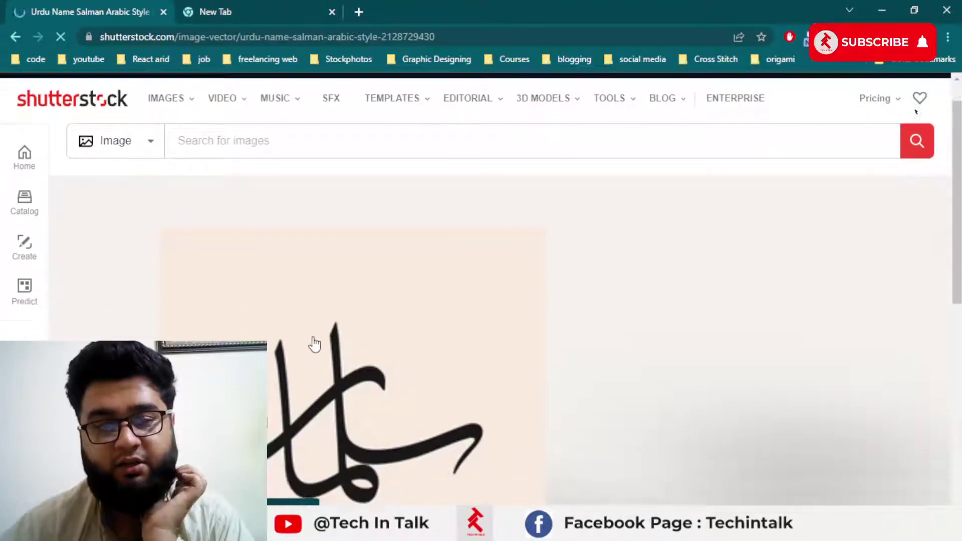
scroll(311, 344, "down", 3)
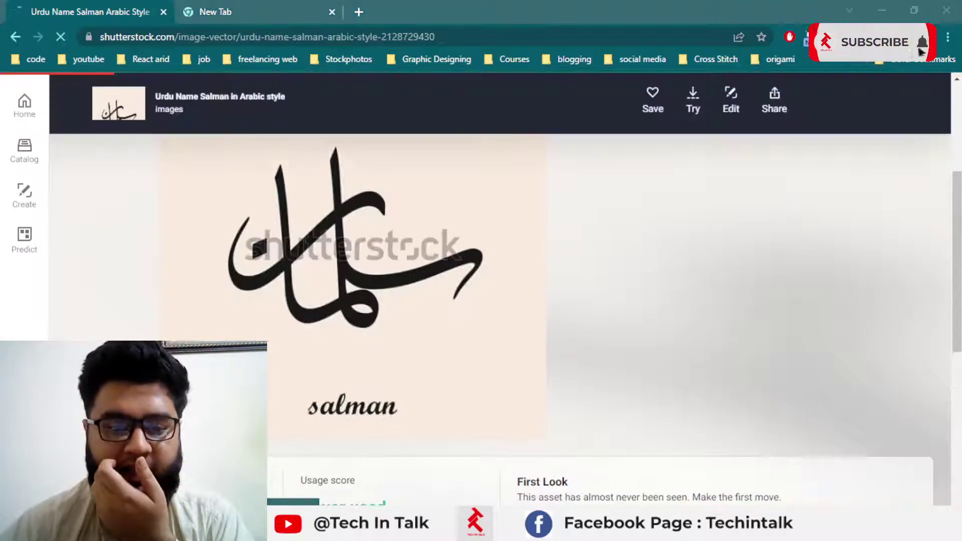
Open a Chrome window under another profile, load the bookmarked Freepik vector set and minimize that window
right_click(191, 526)
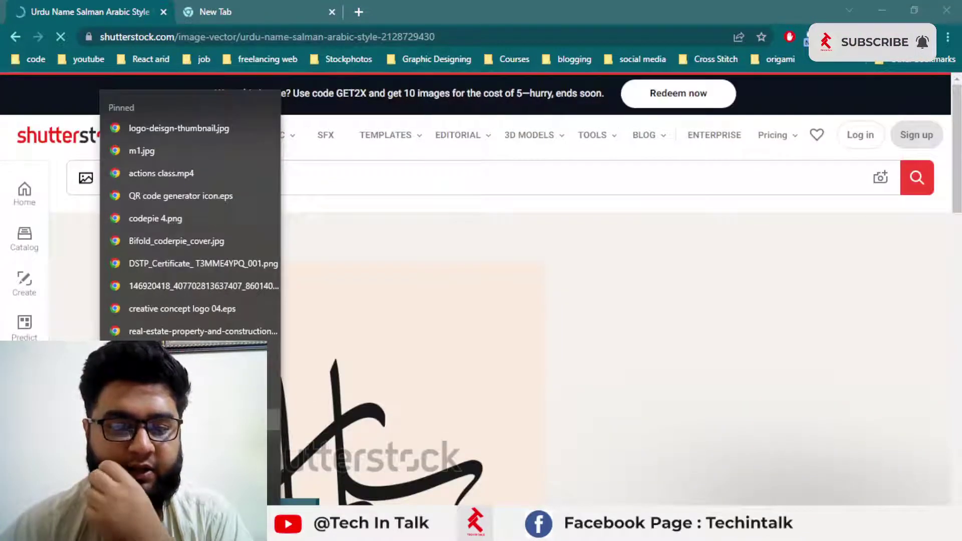
left_click(200, 451)
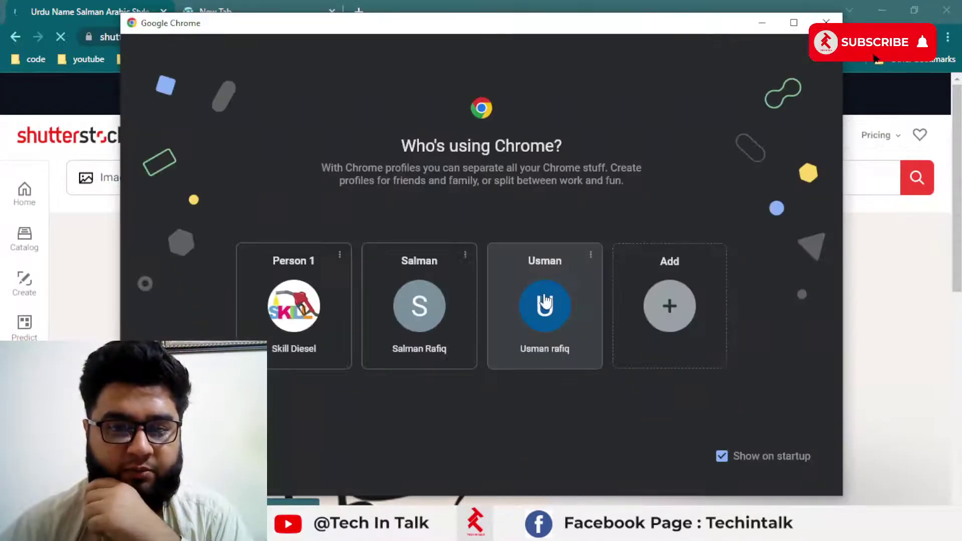
left_click(544, 301)
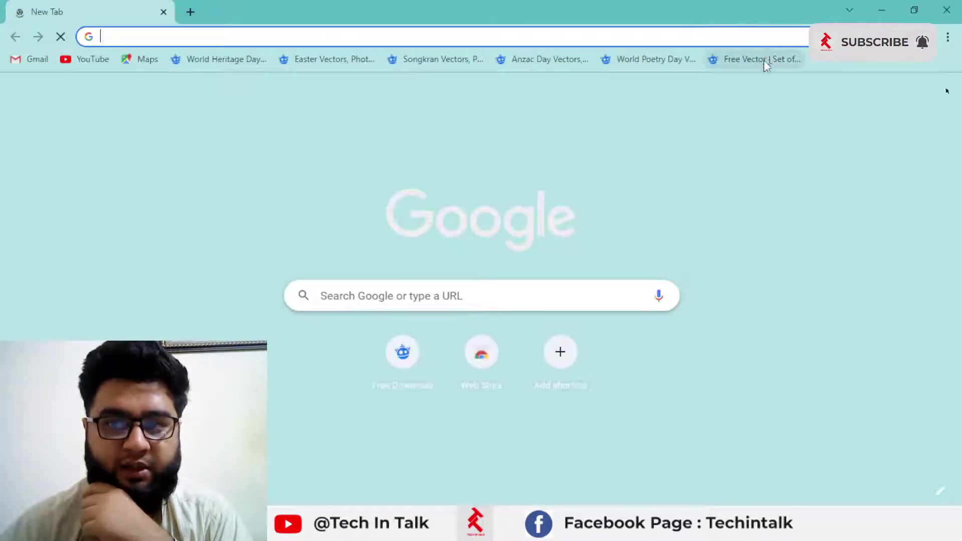
left_click(759, 59)
left_click(885, 11)
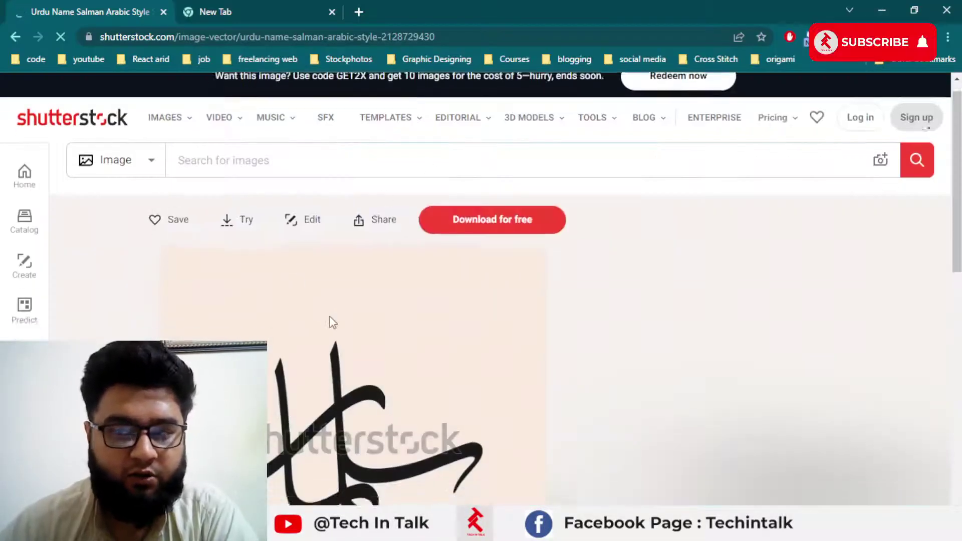
Examine the calligraphy vector's preview, popularity and usage scores, title, formats and related keywords
scroll(329, 322, "down", 6)
scroll(957, 231, "up", 4)
scroll(957, 230, "down", 7)
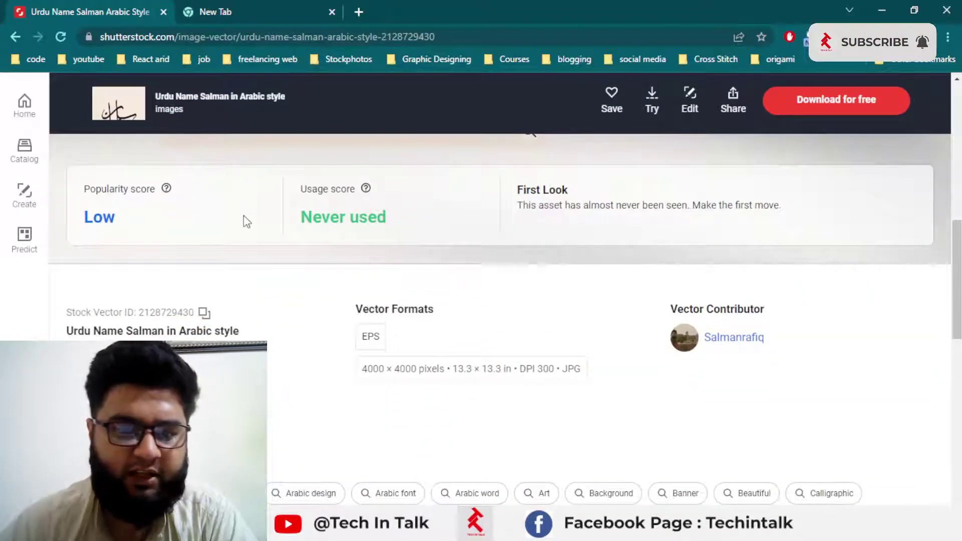
left_click_drag(67, 331, 146, 335)
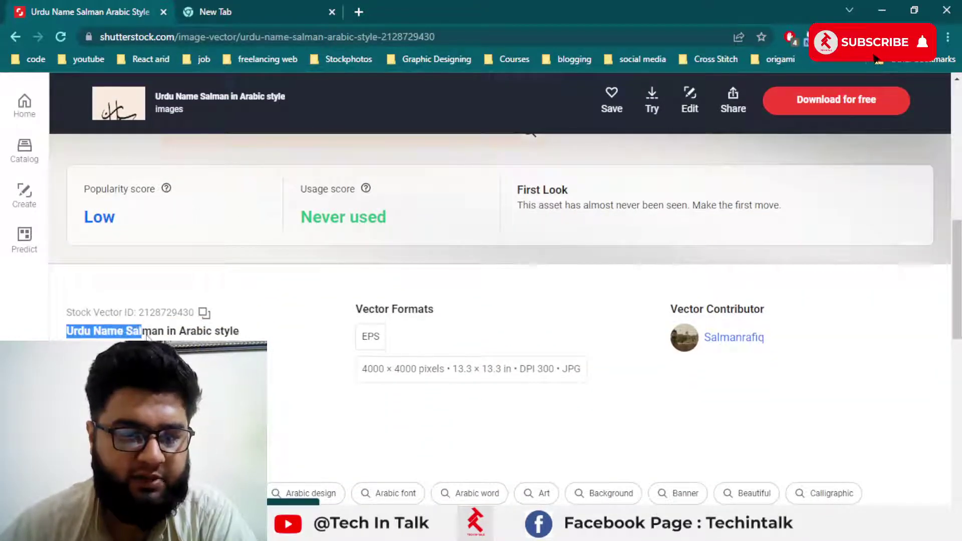
left_click_drag(241, 339, 240, 333)
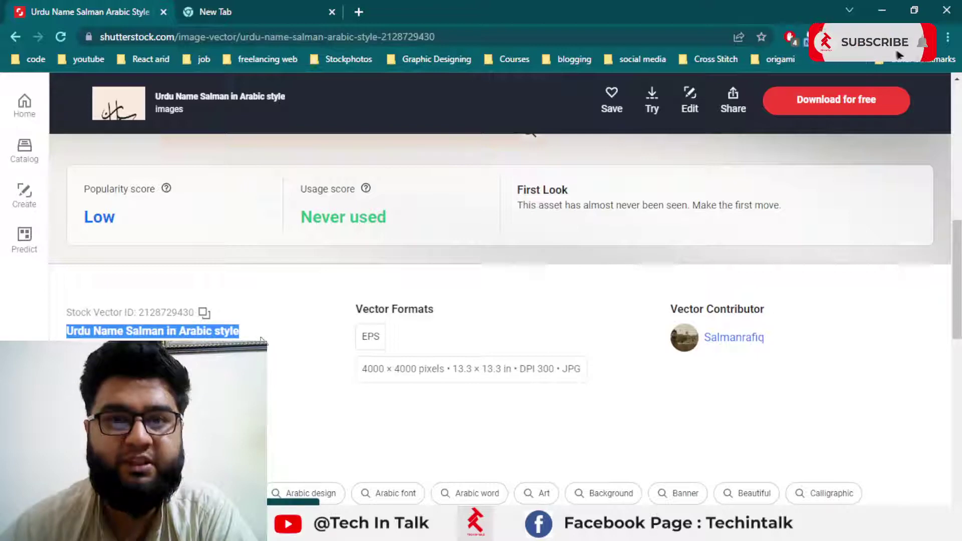
left_click(591, 312)
scroll(885, 73, "up", 10)
scroll(886, 74, "down", 3)
scroll(886, 74, "up", 2)
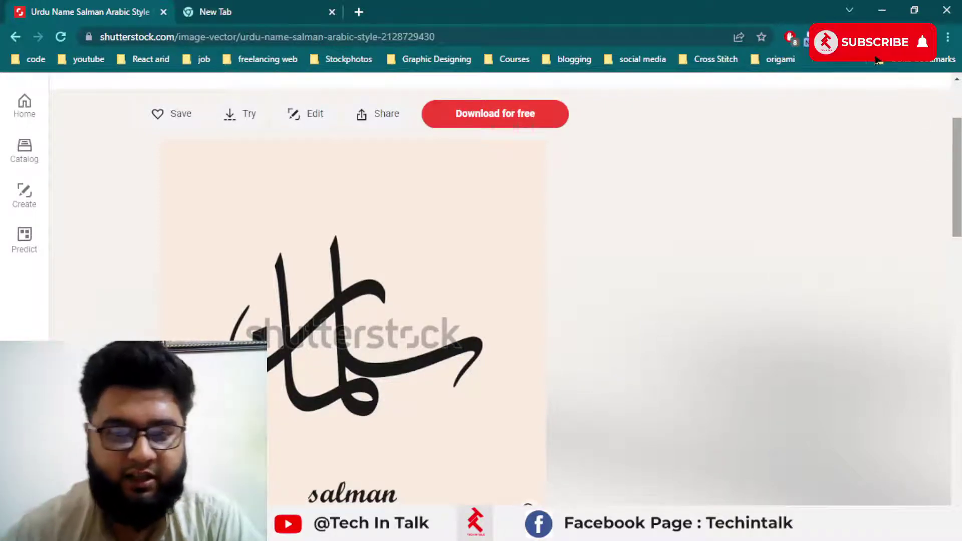
scroll(529, 311, "down", 4)
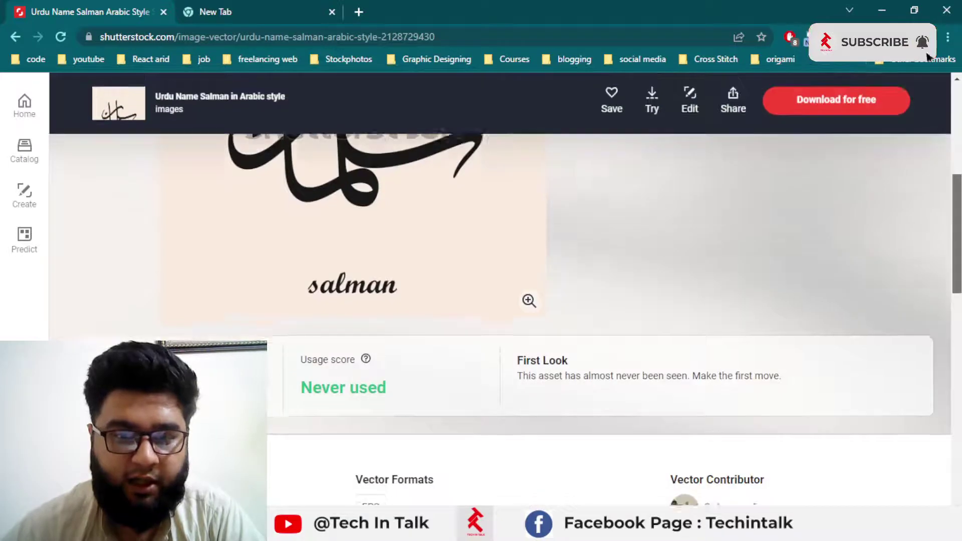
scroll(529, 311, "down", 5)
scroll(169, 243, "down", 4)
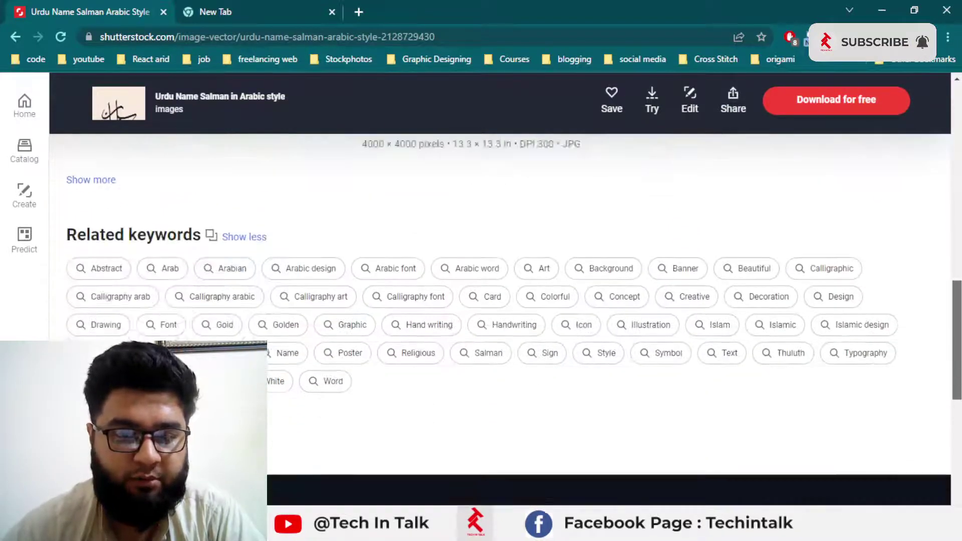
scroll(169, 243, "up", 1)
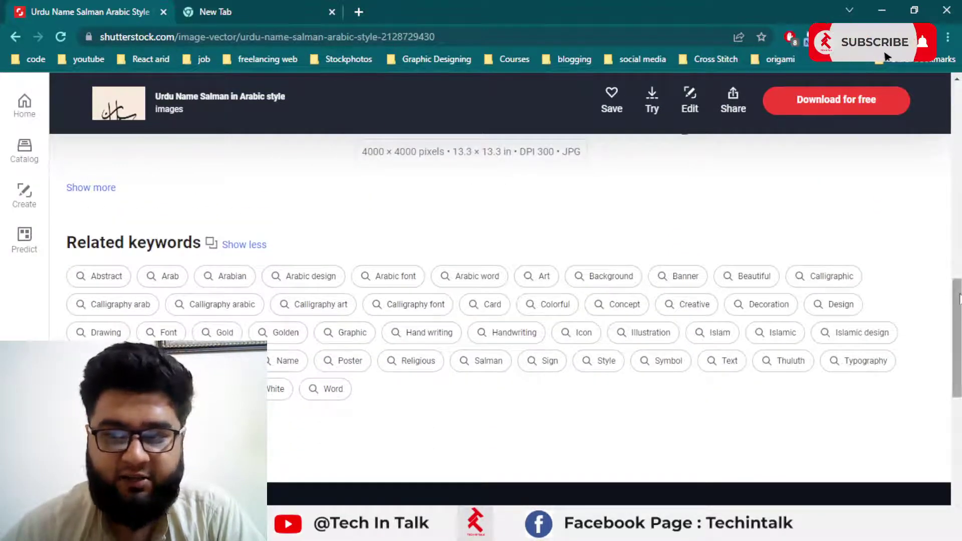
scroll(169, 243, "up", 15)
scroll(501, 301, "down", 5)
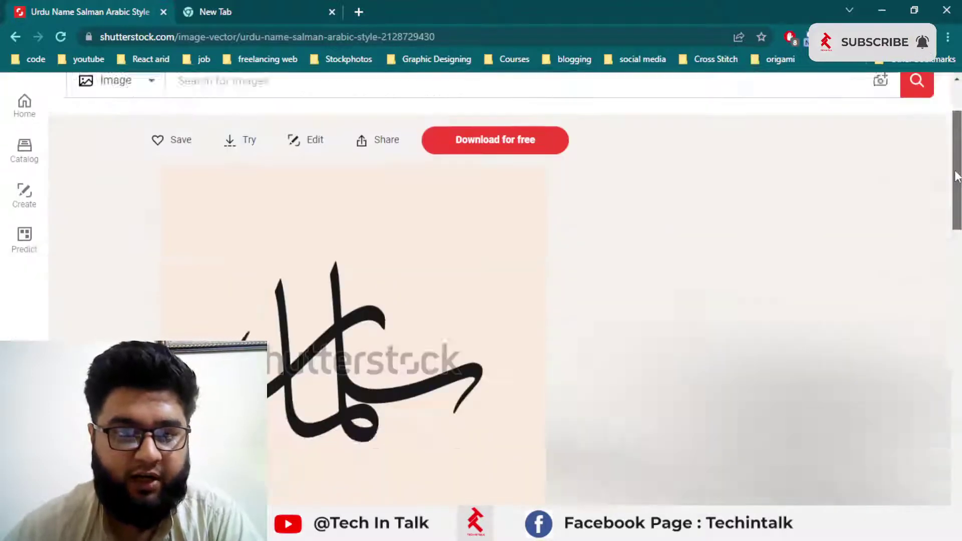
Switch to the Freepik page and examine the four Arabic calligraphy designs and the download and license details
left_click(727, 302)
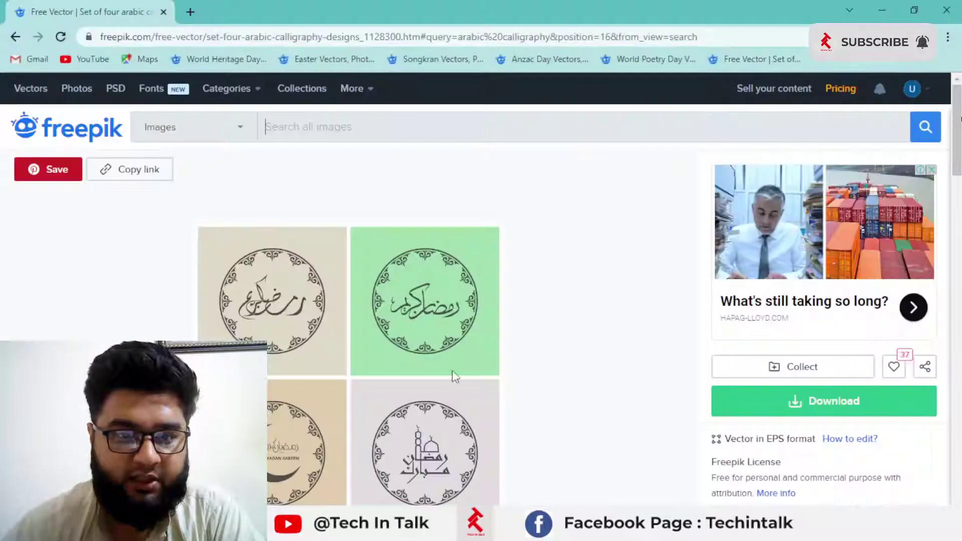
scroll(522, 227, "down", 3)
scroll(523, 226, "up", 3)
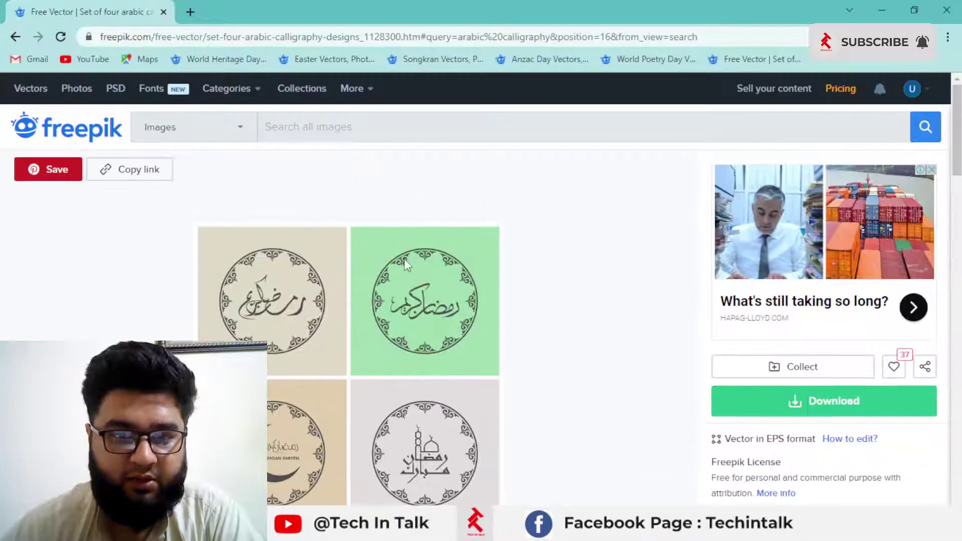
scroll(409, 242, "down", 2)
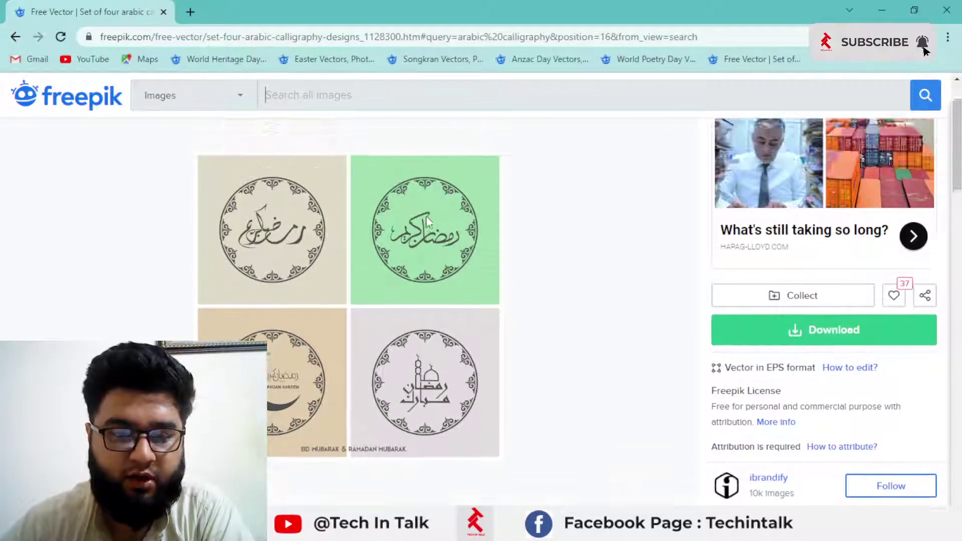
scroll(428, 221, "down", 3)
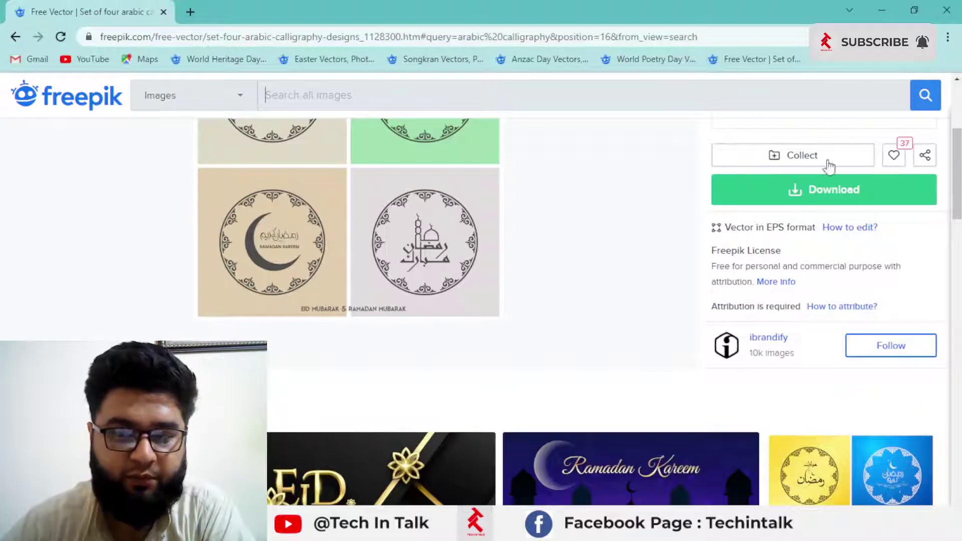
Minimize the Freepik and Shutterstock windows and launch Illustrator
left_click(881, 9)
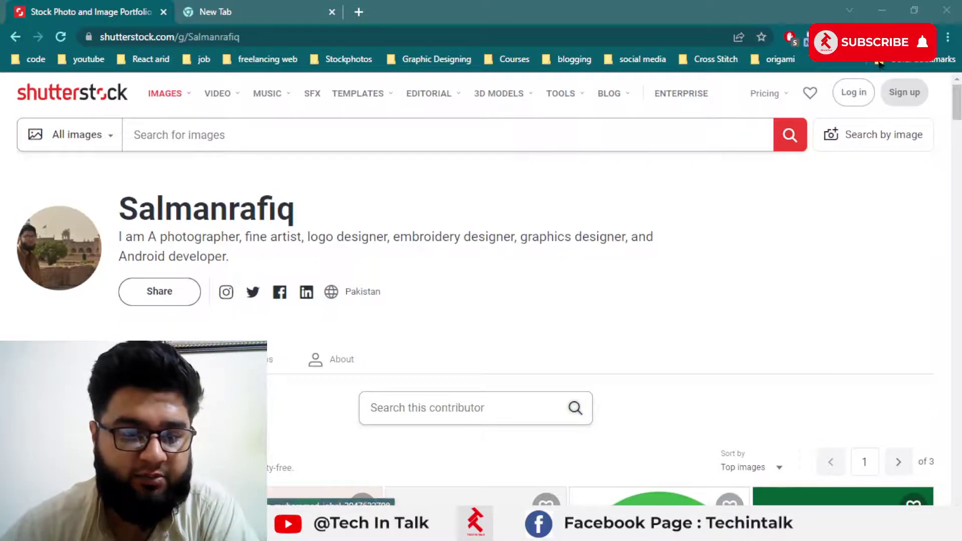
left_click(882, 10)
double_click(711, 233)
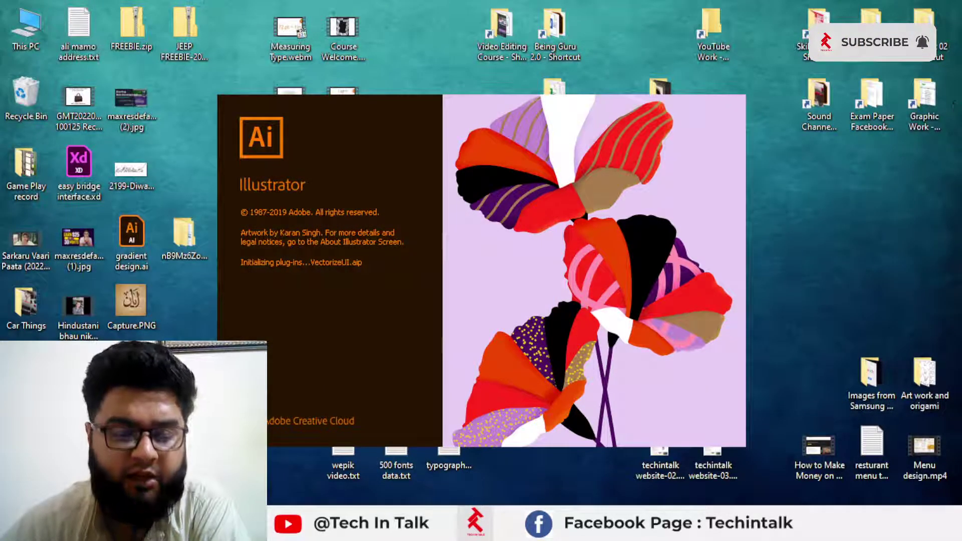
Bring back the Freepik page and study the lettering and circular ornaments of the four Ramadan designs
left_click(340, 451)
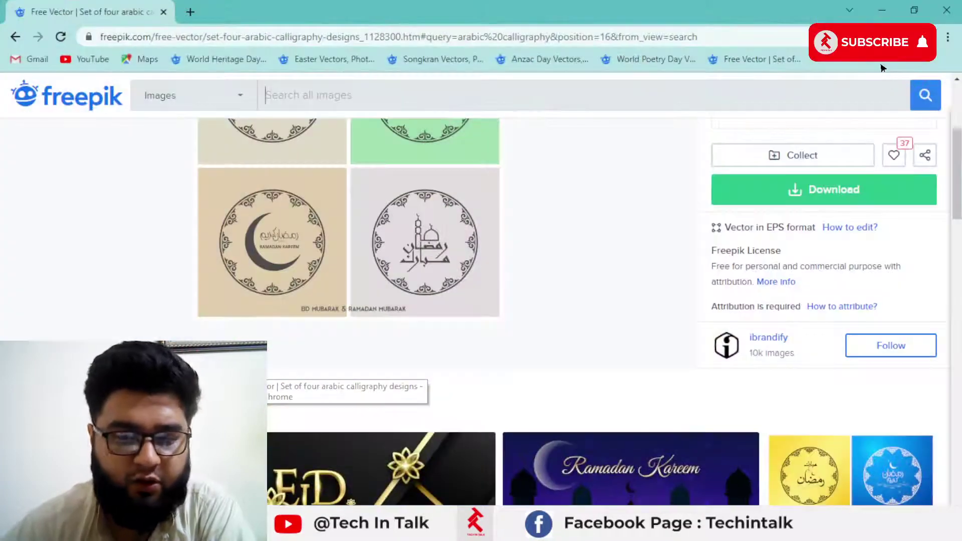
scroll(487, 185, "up", 2)
left_click(491, 180)
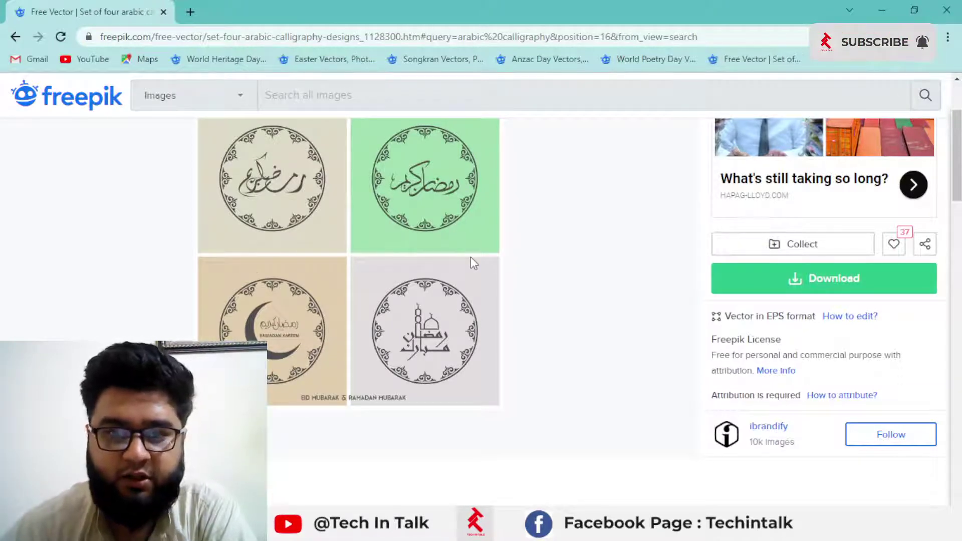
scroll(471, 256, "up", 3)
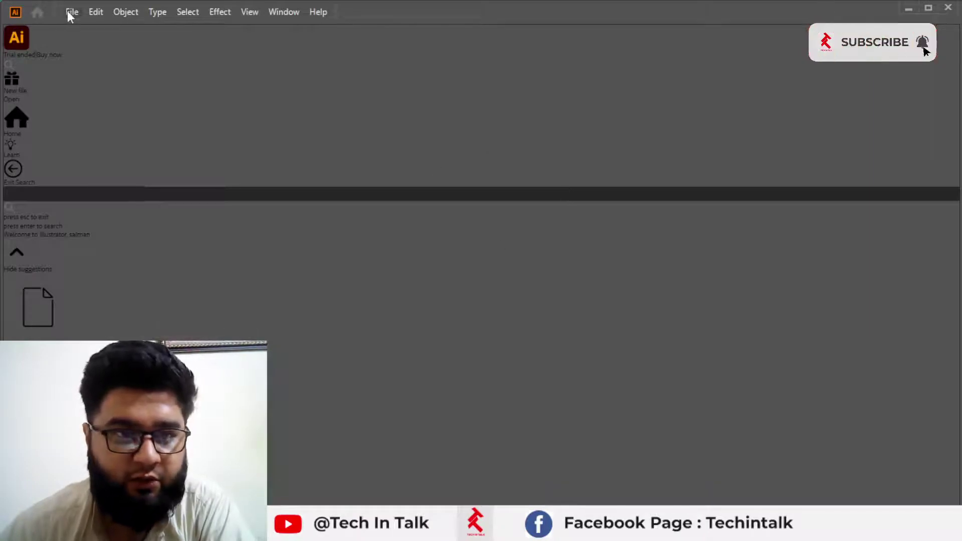
Create a new 4000 x 4000 px RGB document in Illustrator with raster effects set to Screen (72 ppi)
left_click(69, 11)
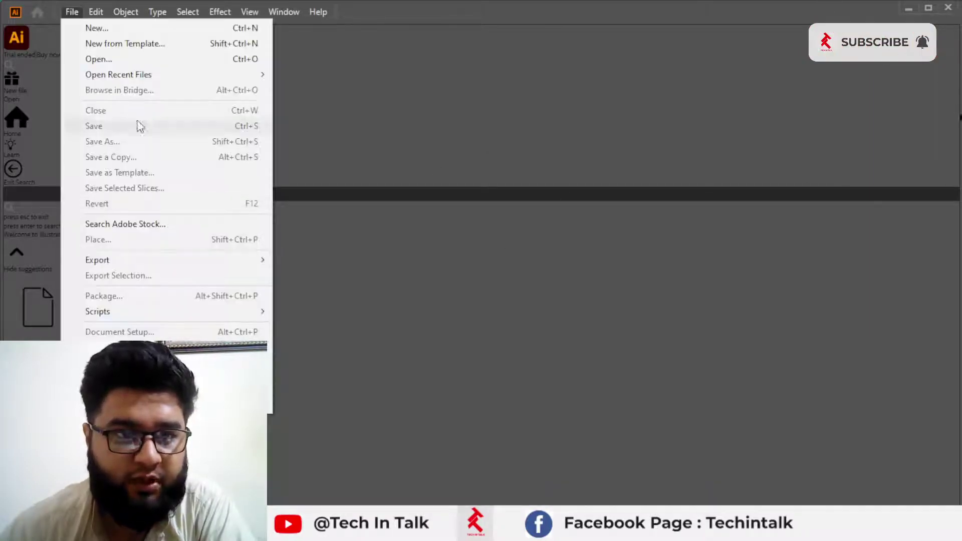
left_click(98, 28)
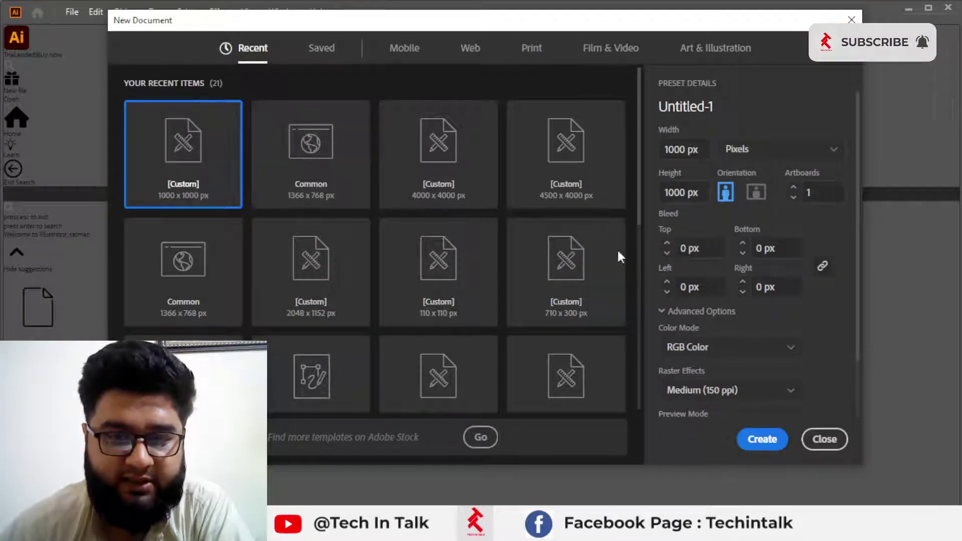
left_click(450, 203)
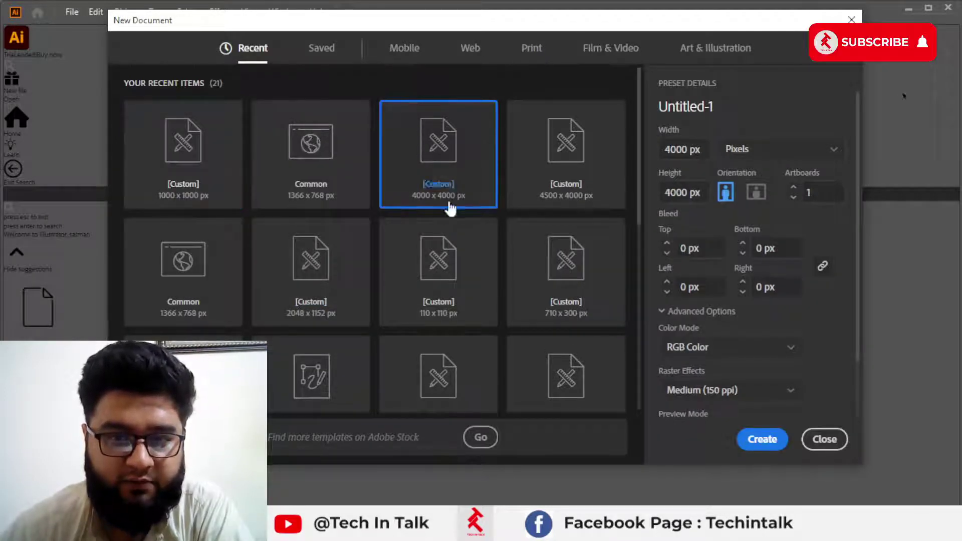
left_click(755, 400)
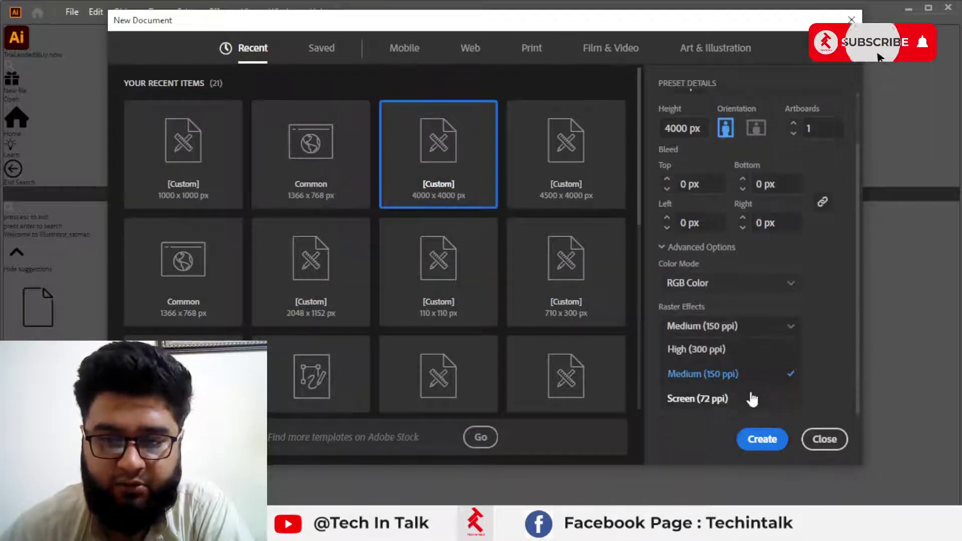
left_click(724, 399)
left_click(761, 440)
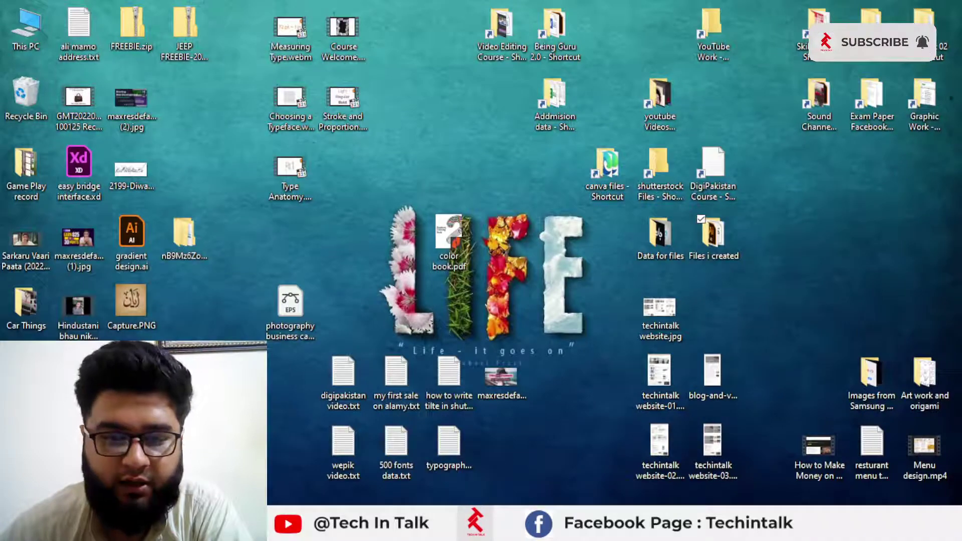
Place the image of four Ramadan calligraphy words from the ramadan folder inside Data for files onto the artboard
left_click(659, 236)
double_click(665, 232)
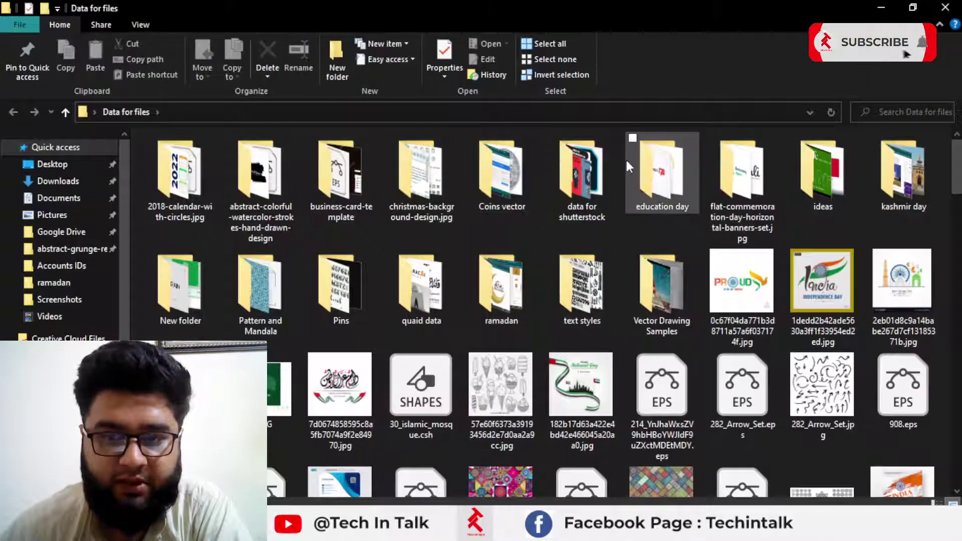
double_click(521, 270)
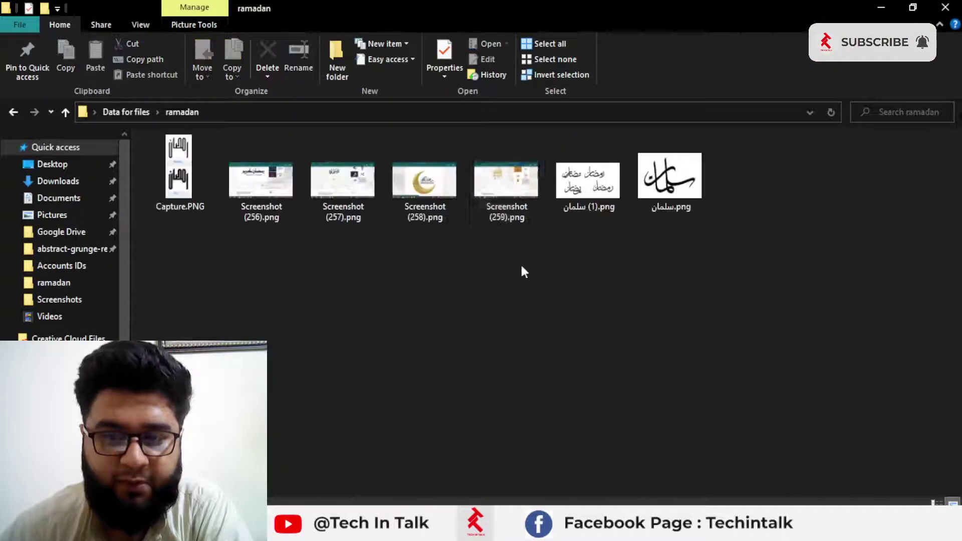
left_click(612, 187)
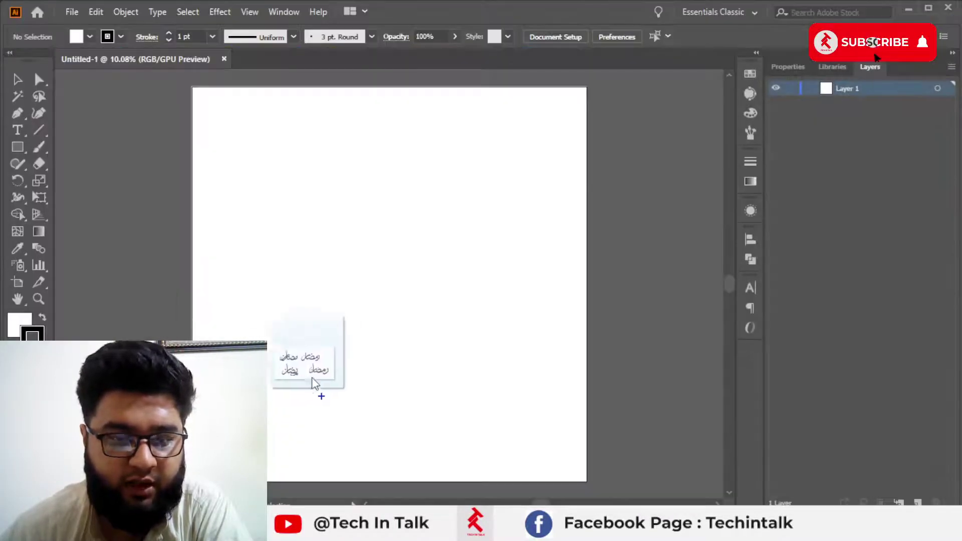
left_click_drag(314, 378, 421, 241)
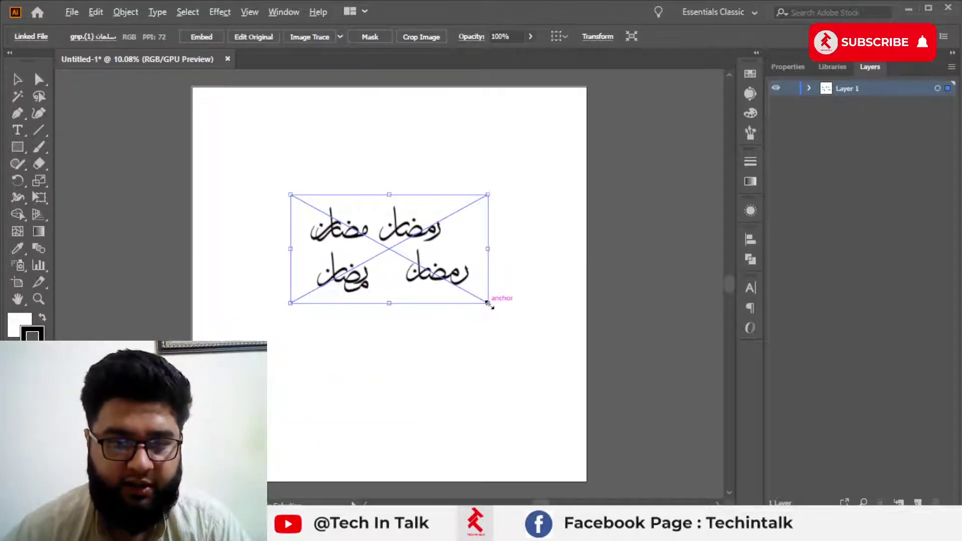
Enlarge the placed calligraphy image to about 3799 px wide, centre it across the artboard and embed it
left_click_drag(493, 303, 577, 353)
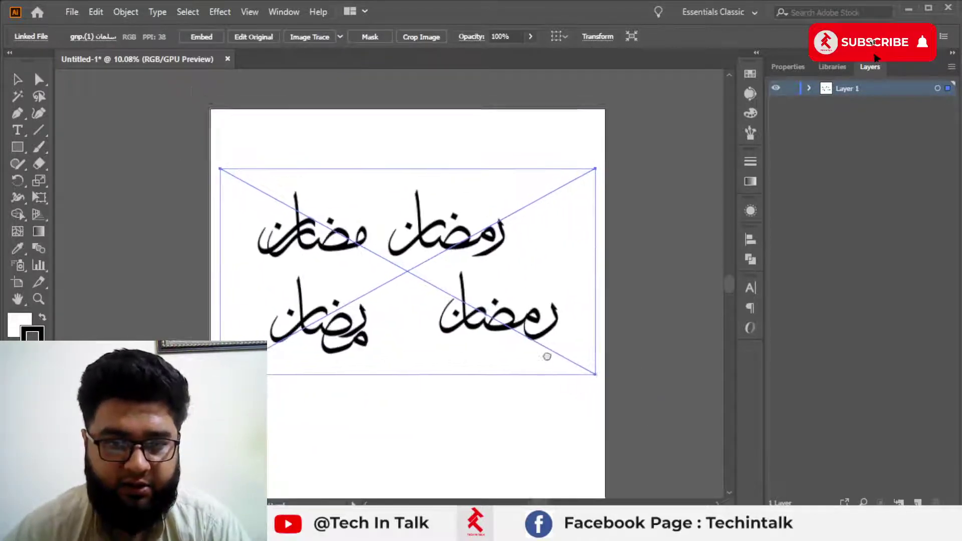
left_click(622, 317)
left_click_drag(516, 322, 517, 342)
left_click(200, 37)
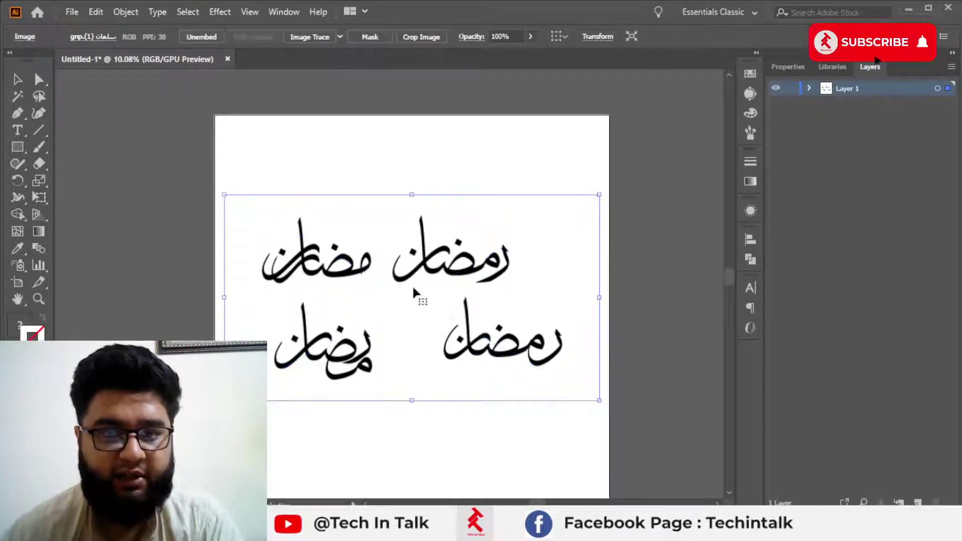
Image Trace the calligraphy with the default preset, check the traced edges and expand the result into paths
left_click(306, 38)
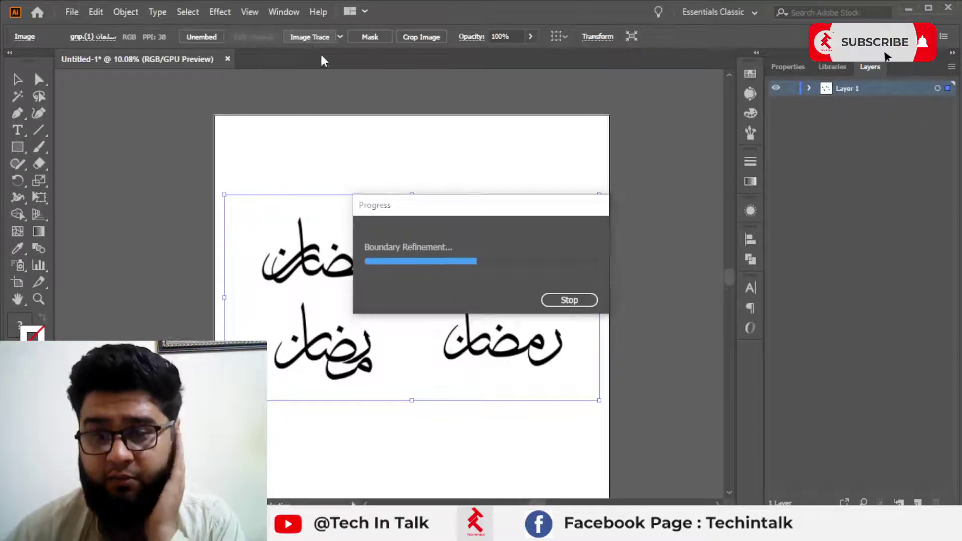
scroll(485, 286, "up", 2)
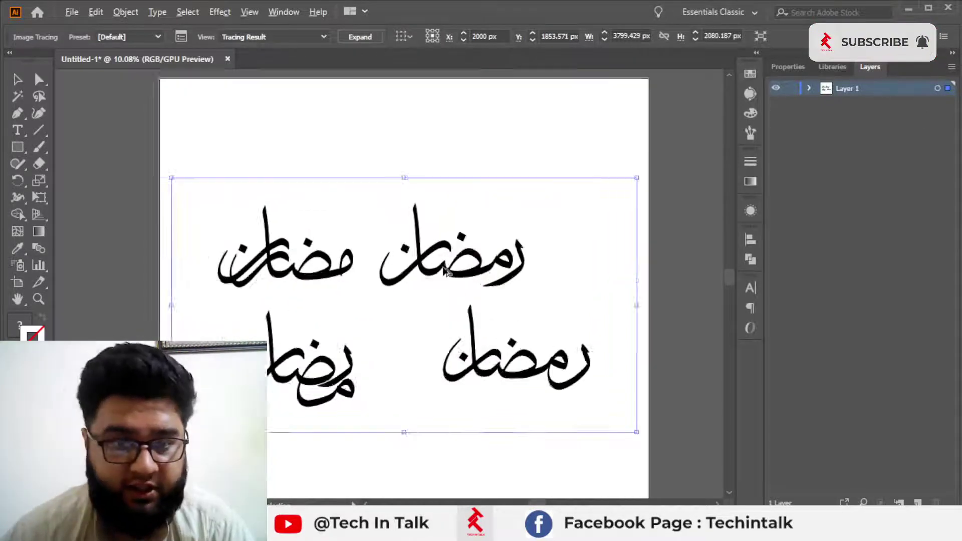
scroll(258, 247, "up", 2)
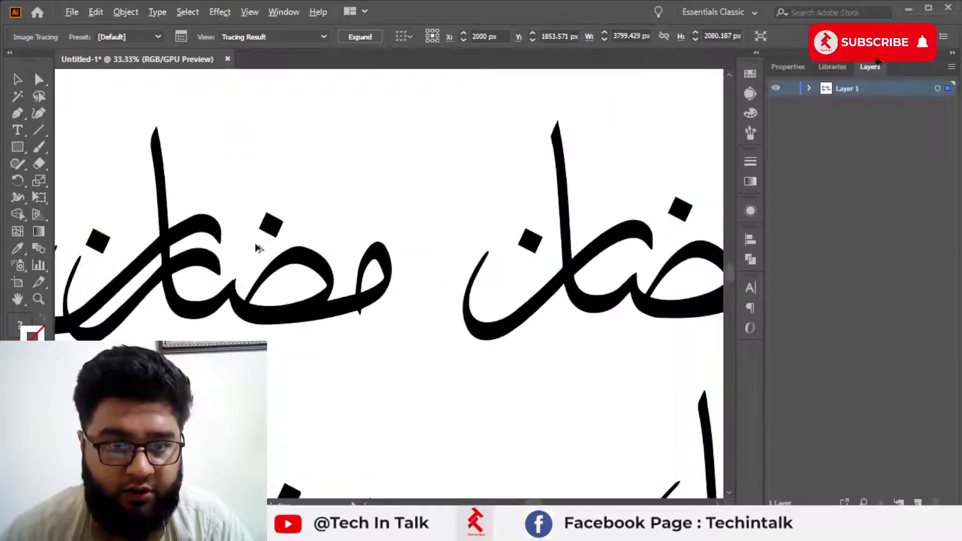
scroll(258, 247, "down", 3)
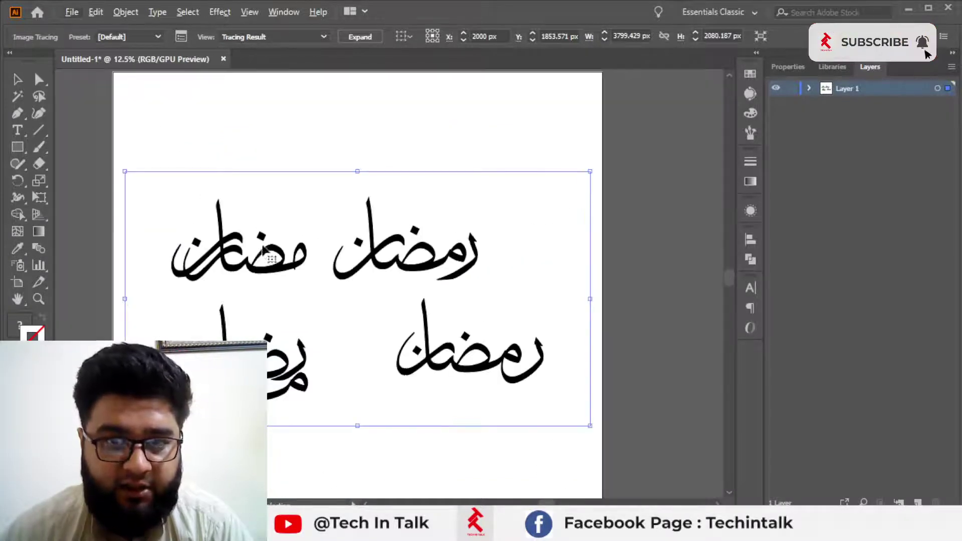
scroll(353, 256, "down", 1)
scroll(331, 278, "up", 1)
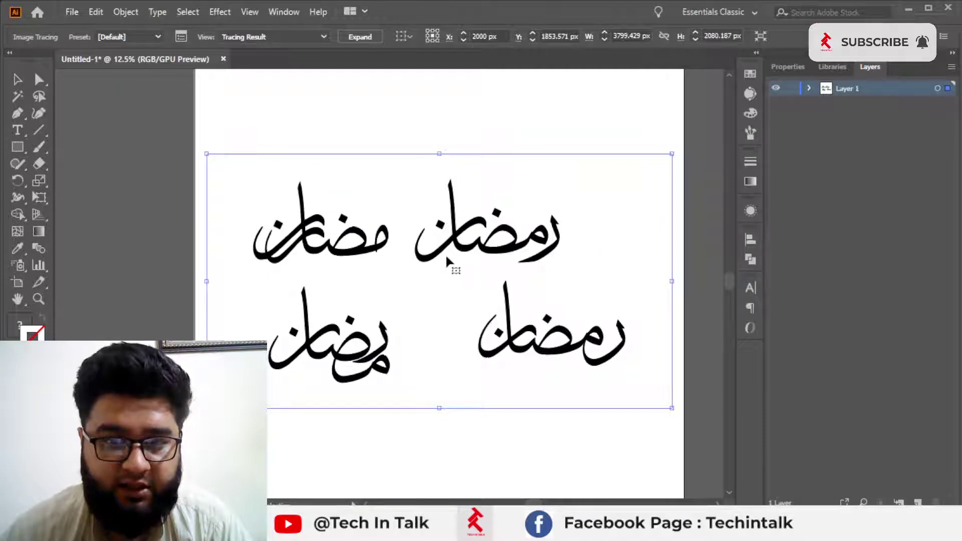
left_click(351, 39)
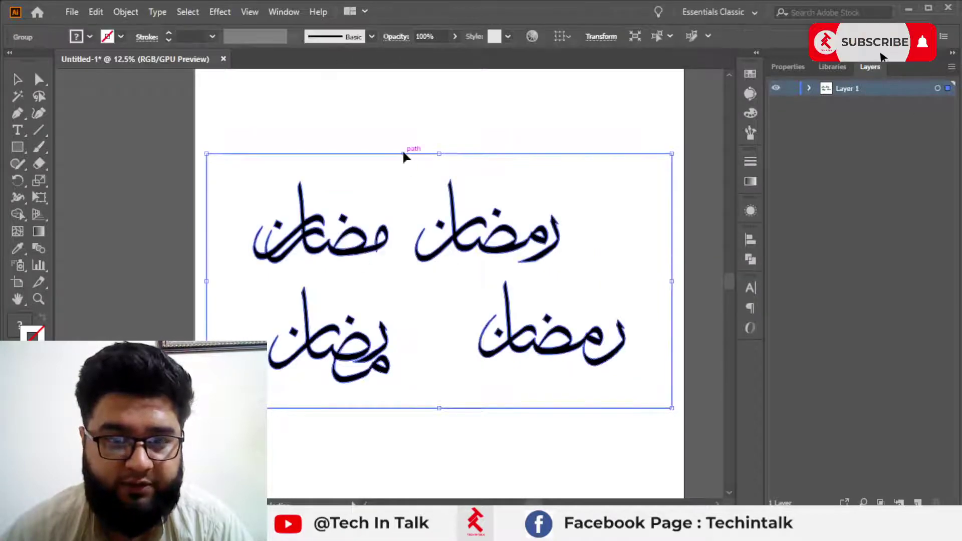
Ungroup the expanded tracing and delete the white background shape behind the calligraphy
right_click(385, 270)
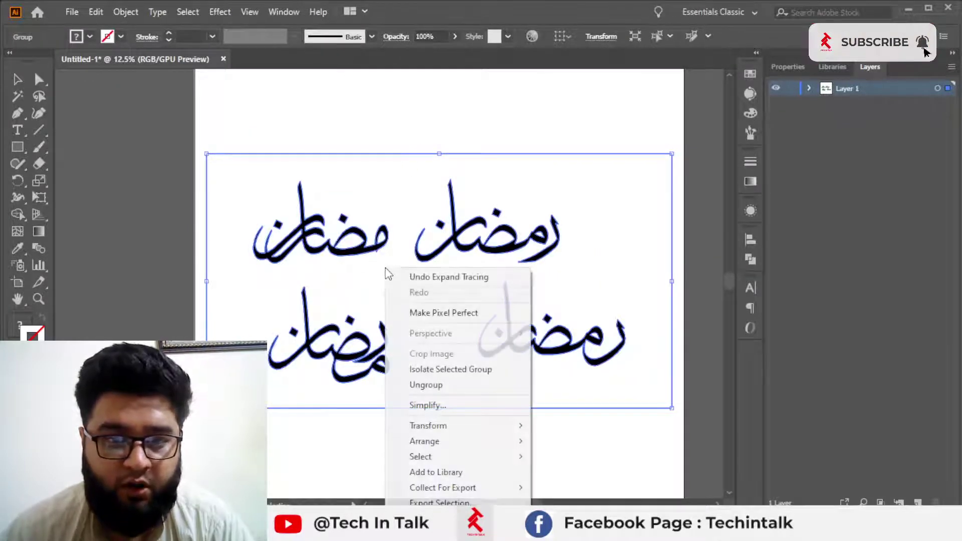
left_click(424, 385)
left_click(361, 132)
left_click(363, 170)
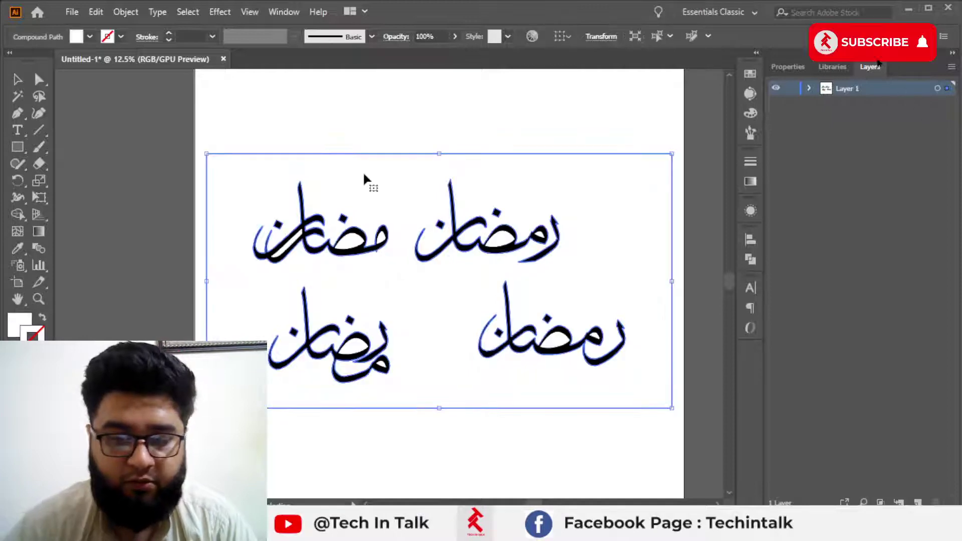
key("Delete")
left_click(382, 231)
left_click_drag(279, 167, 287, 216)
left_click(481, 241)
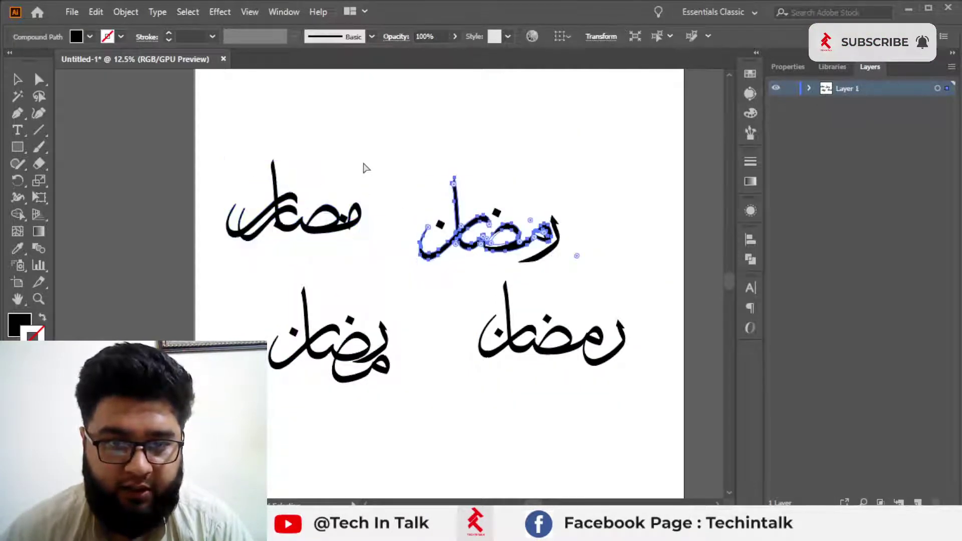
left_click(212, 127)
key("ctrl+z")
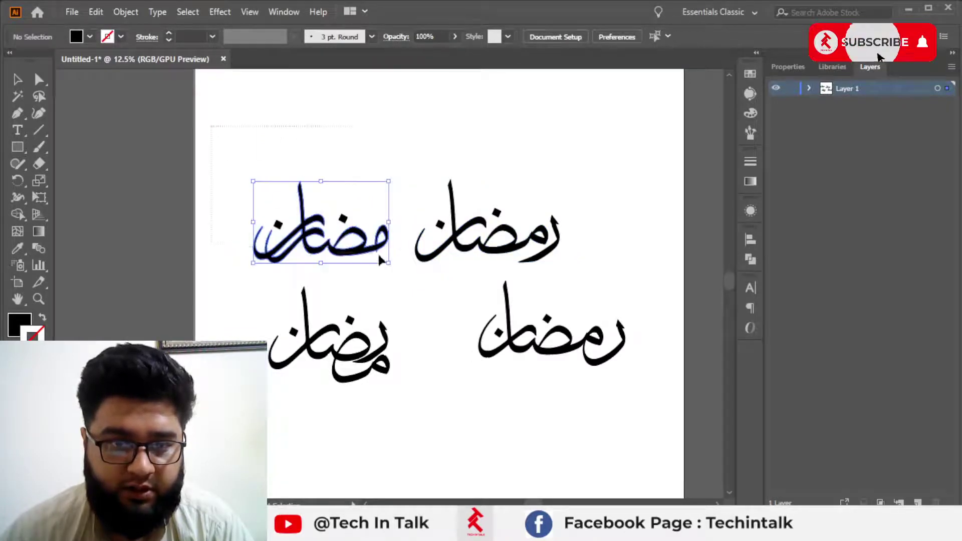
Group the separate letter and dot shapes of each calligraphy word so every word is its own group
mouse_move(415, 151)
left_mouse_down()
mouse_move(575, 278)
mouse_move(613, 278)
left_mouse_up()
left_click(448, 290)
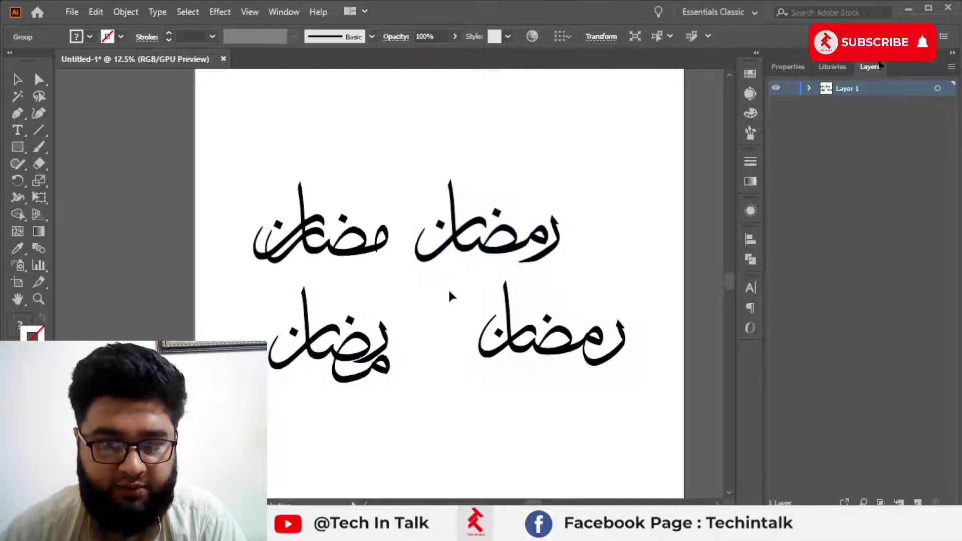
left_click_drag(448, 288, 673, 421)
key("ctrl+g")
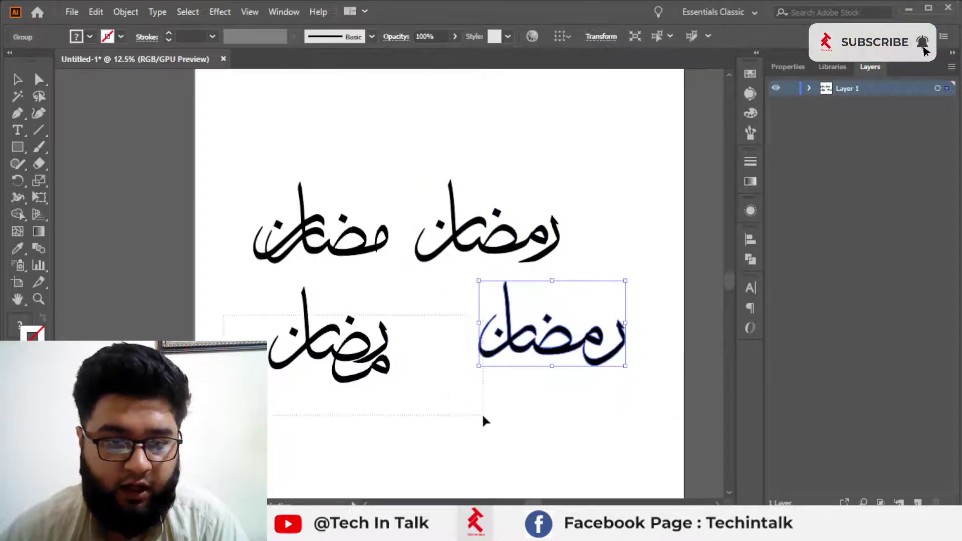
left_click_drag(483, 412, 418, 422)
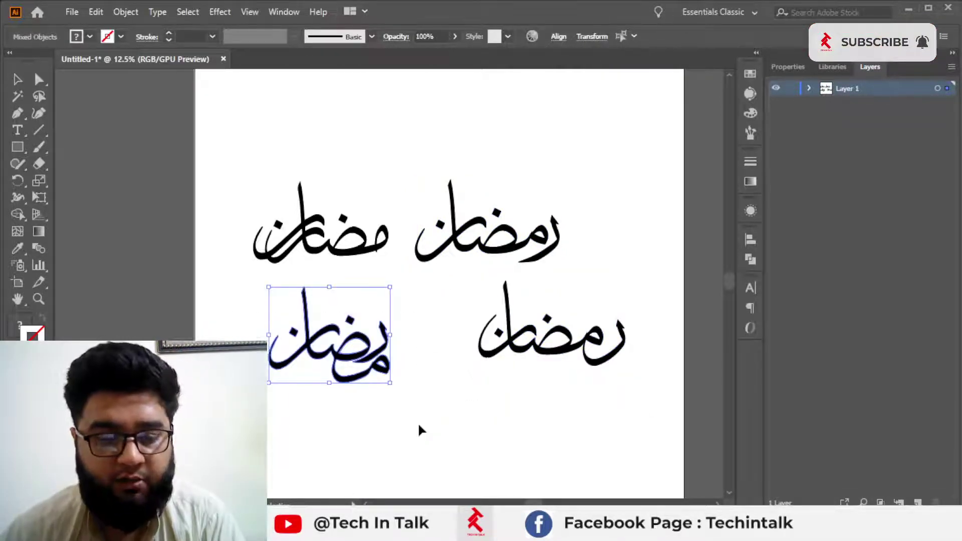
key("ctrl+g")
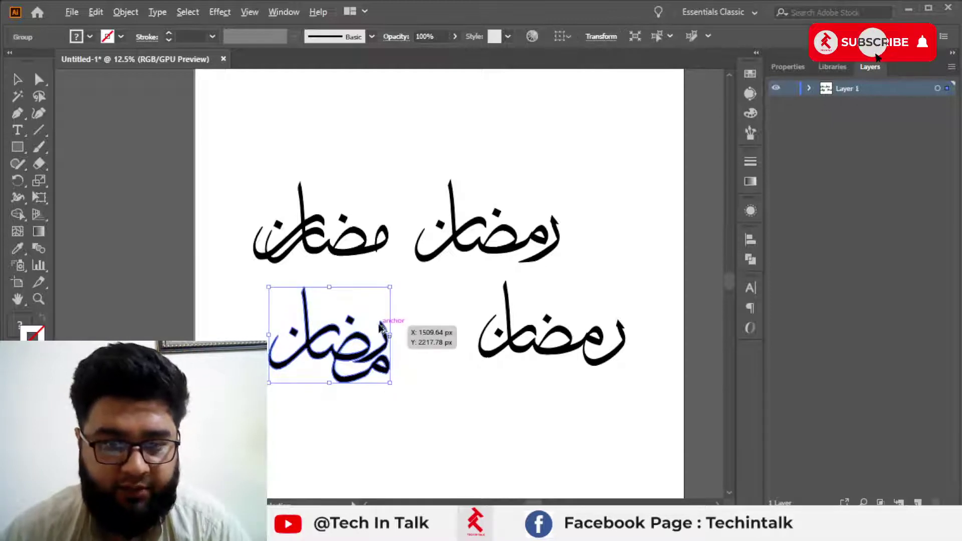
Move all four calligraphy words off the artboard to the empty canvas on its right side
scroll(221, 326, "down", 1)
left_click(228, 185)
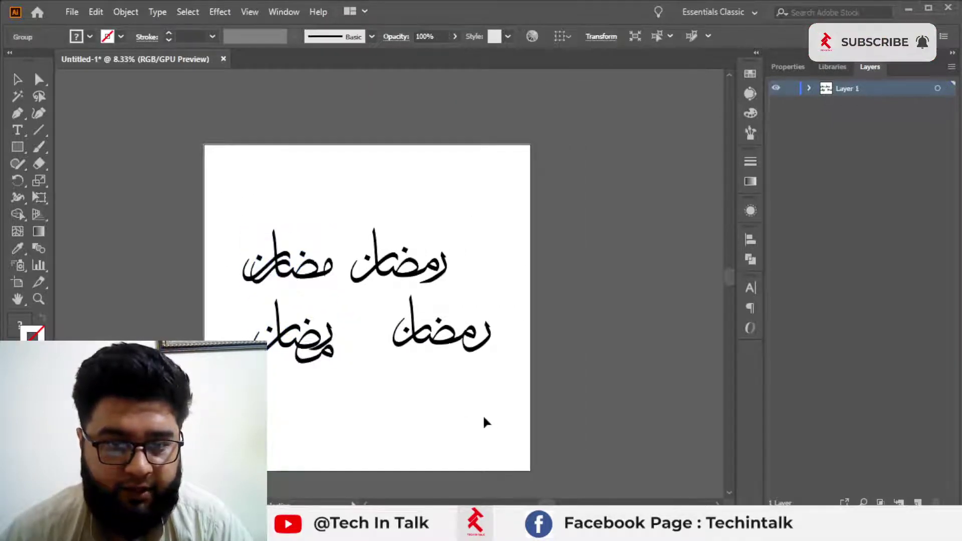
key("ctrl+a")
left_click_drag(396, 266, 708, 260)
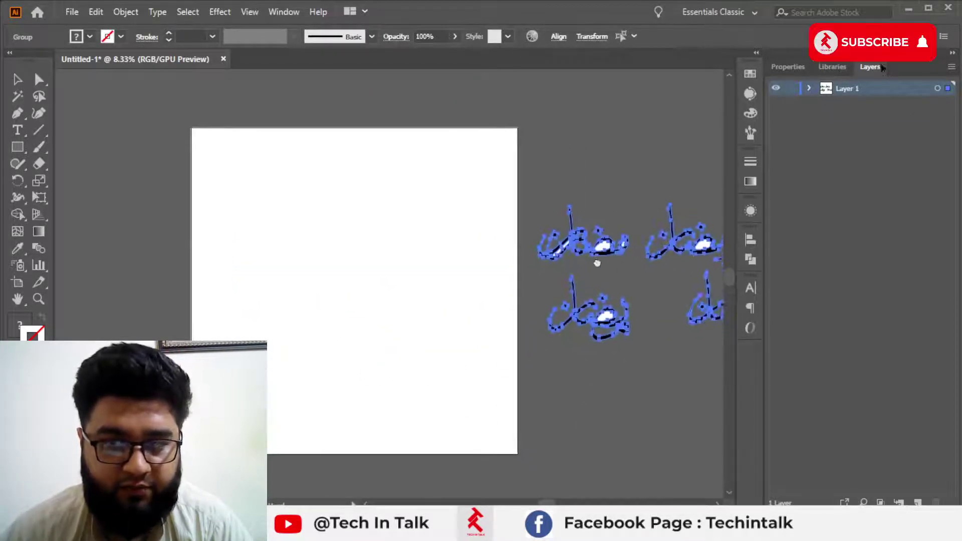
left_click(592, 197)
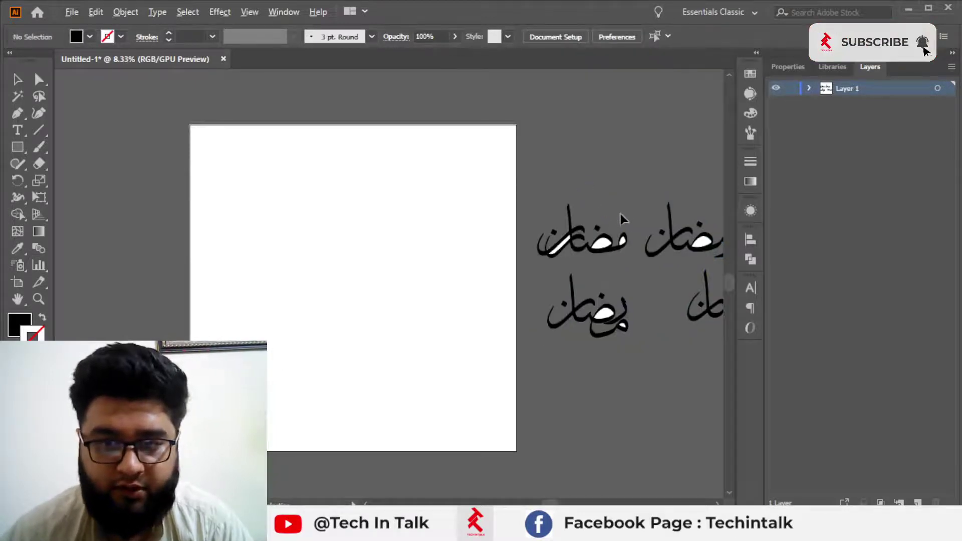
Delete the white shapes filling the letter openings of the upper-left calligraphy word
scroll(381, 245, "right", 5)
scroll(345, 267, "up", 4)
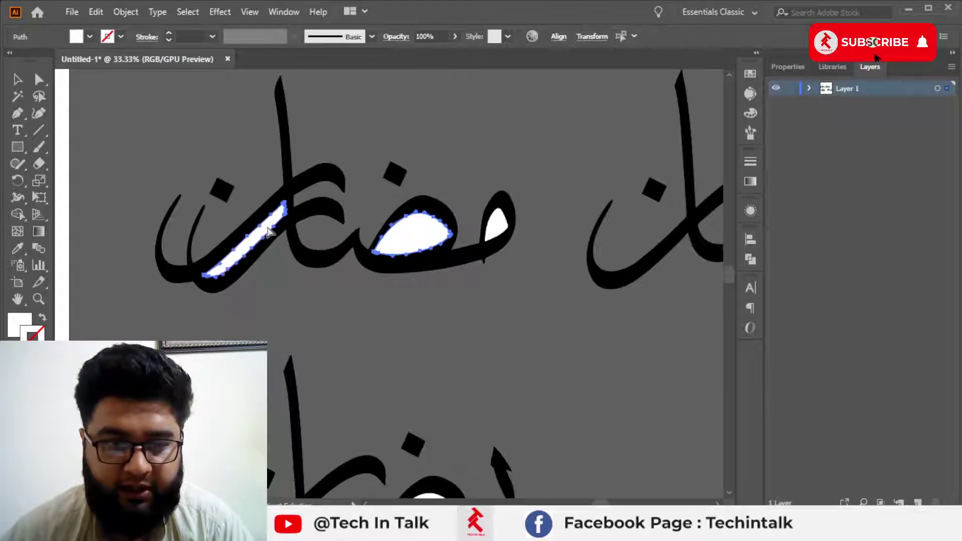
left_click(246, 237)
key("Delete")
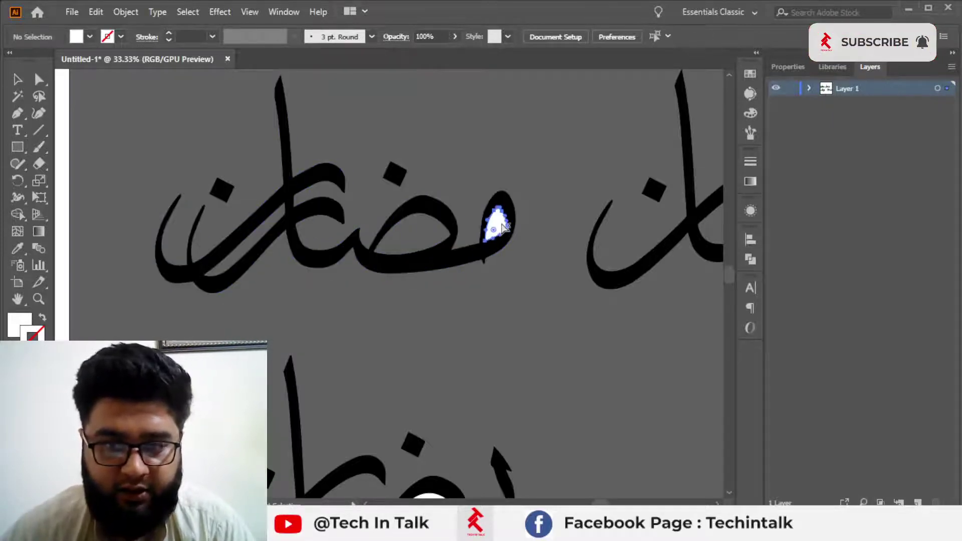
left_click(503, 227)
key("Delete")
Delete the white shapes filling the letter openings of the other three calligraphy words
key("ctrl+minus")
key("ctrl+minus")
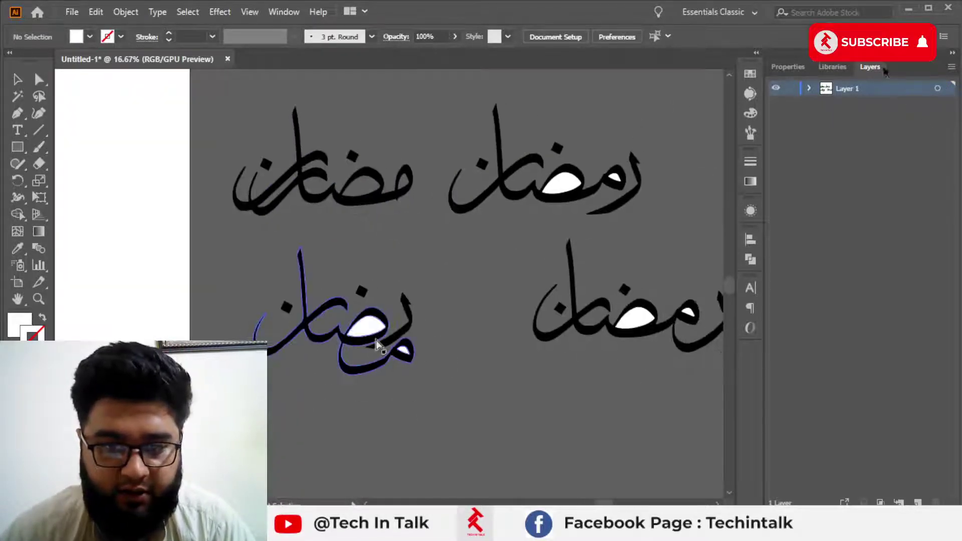
left_click(404, 353)
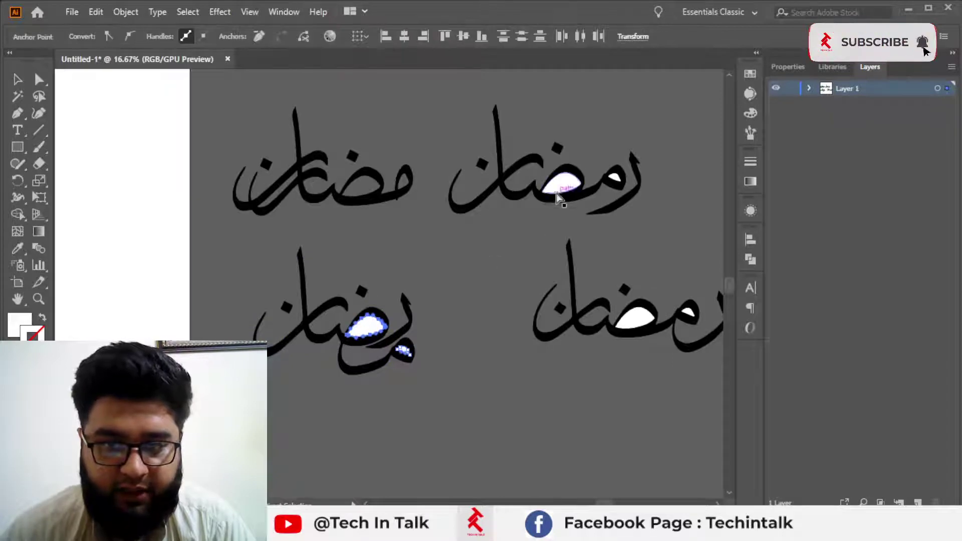
left_click(617, 178, "shift")
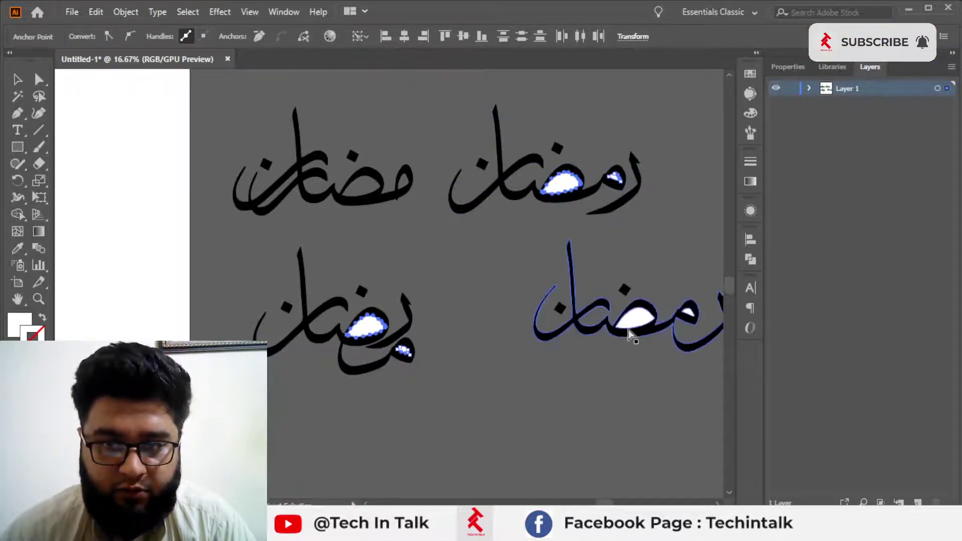
left_click(632, 316, "shift")
key("Delete")
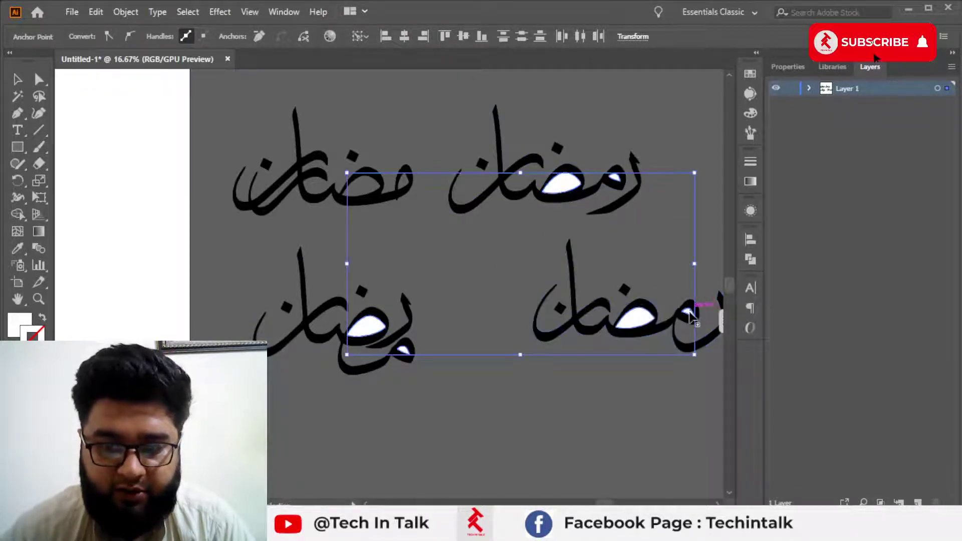
left_click(691, 316)
scroll(505, 326, "right", 3)
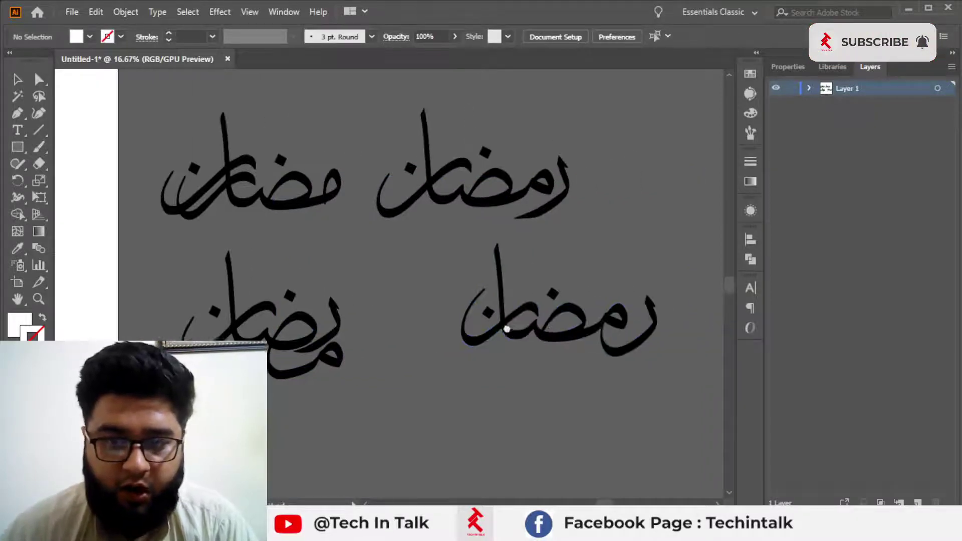
Draw a square in the artboard's upper-left area with the Rectangle tool and place a copy beside it on the right
scroll(321, 341, "down", 2)
scroll(451, 326, "left", 3)
scroll(325, 313, "left", 5)
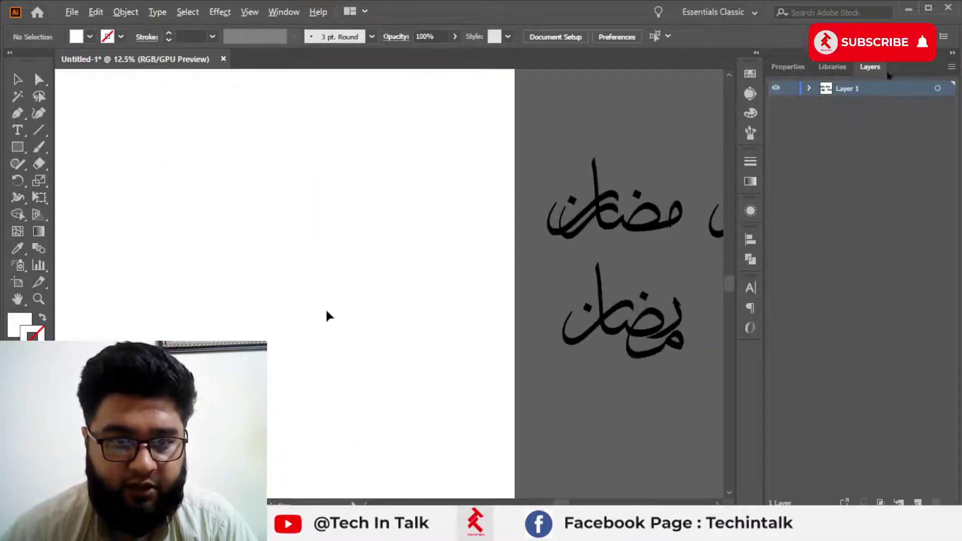
scroll(424, 322, "right", 2)
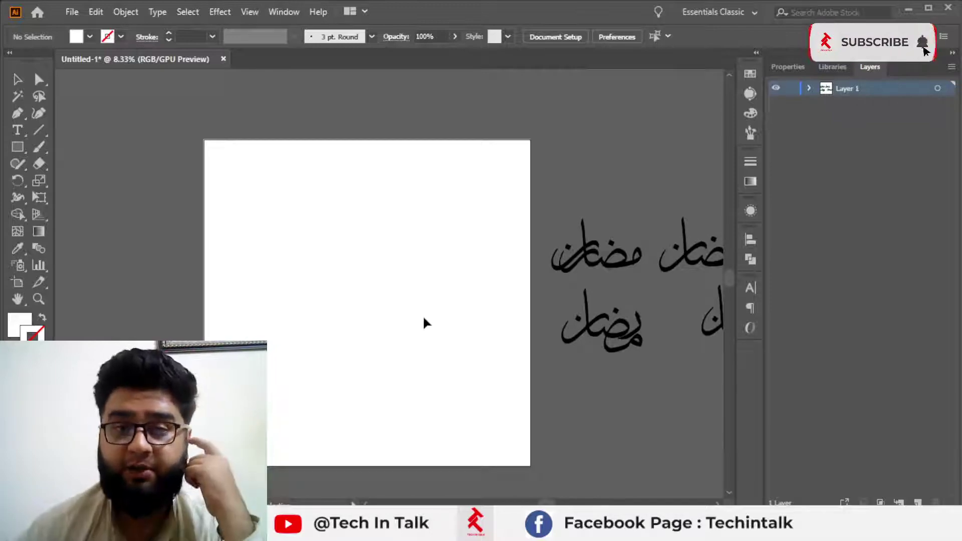
left_click(20, 146)
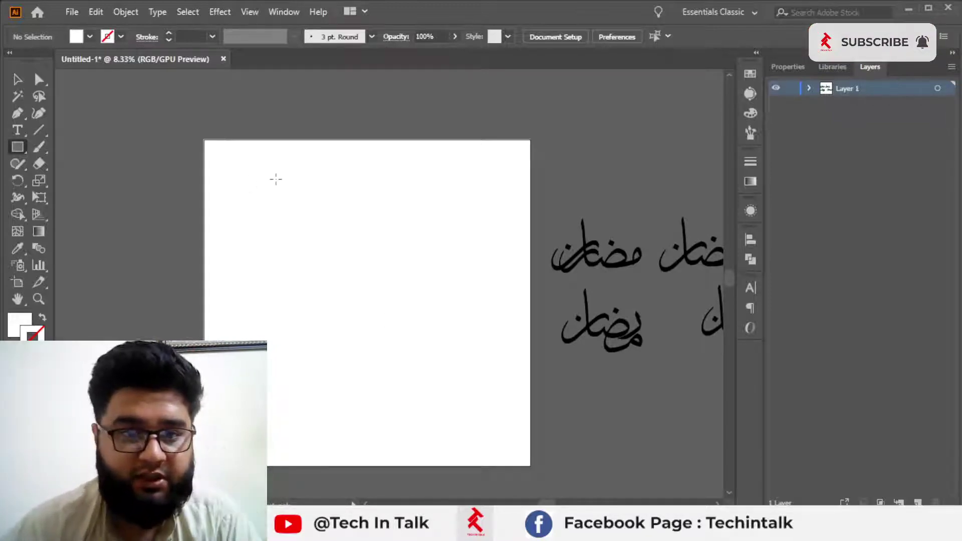
mouse_move(204, 141)
left_mouse_down()
mouse_move(339, 277)
mouse_move(323, 259)
mouse_move(330, 268)
left_mouse_up()
key("v")
left_click_drag(298, 224, 490, 251)
key("ctrl+z")
left_click_drag(332, 230, 343, 229)
Fill the left square with dark green and select the white square beside it
left_click(13, 329)
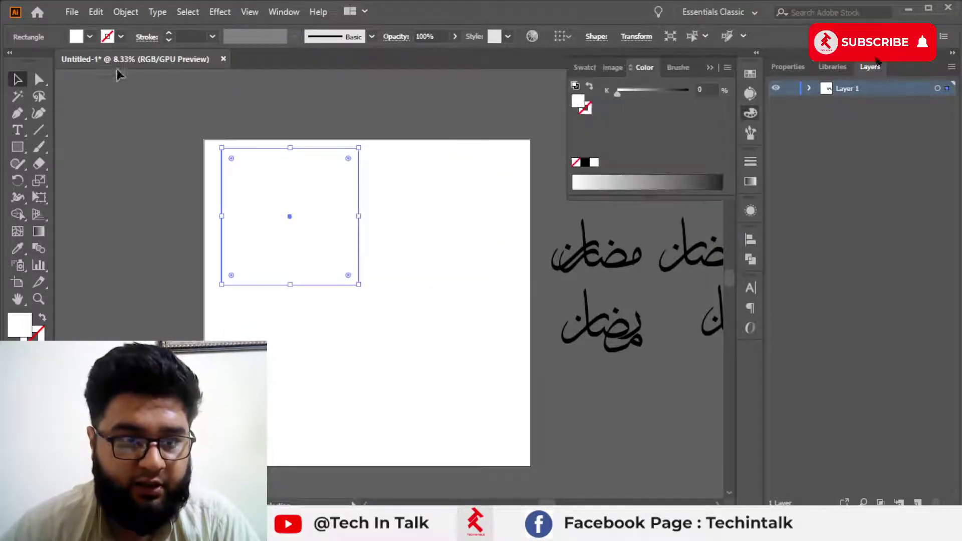
left_click(90, 37)
left_click(70, 75)
left_click(392, 230)
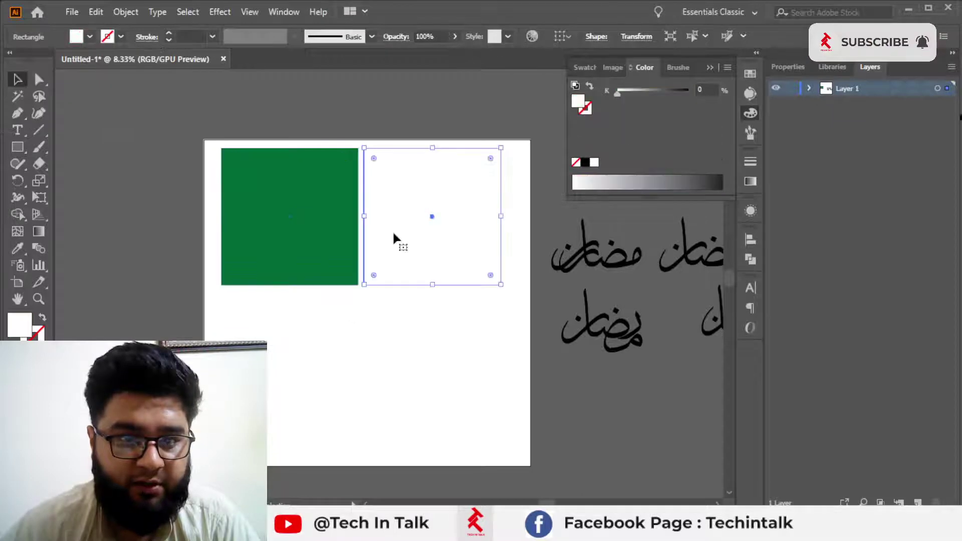
Fill the right square with tan and the green square beside it with light grey
left_click(90, 38)
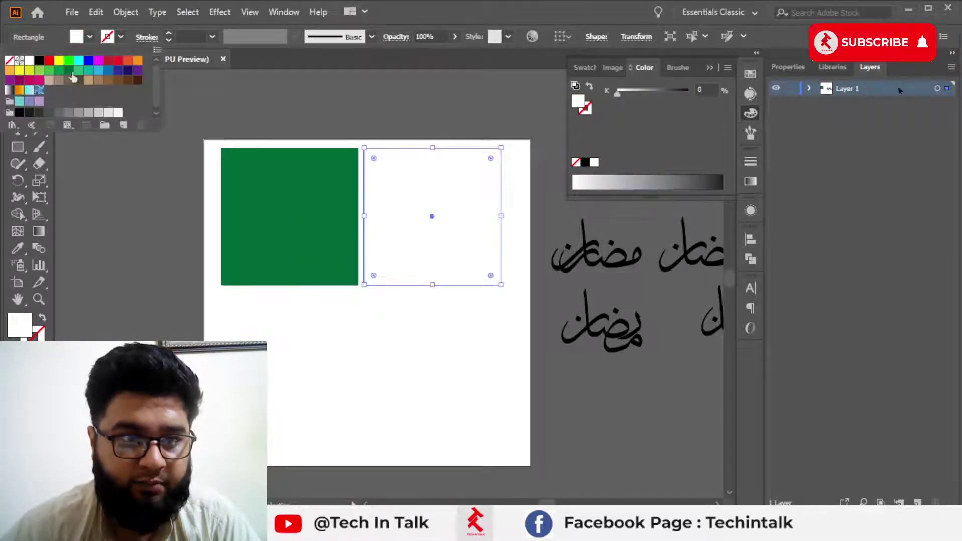
left_click(47, 88)
left_click(290, 260)
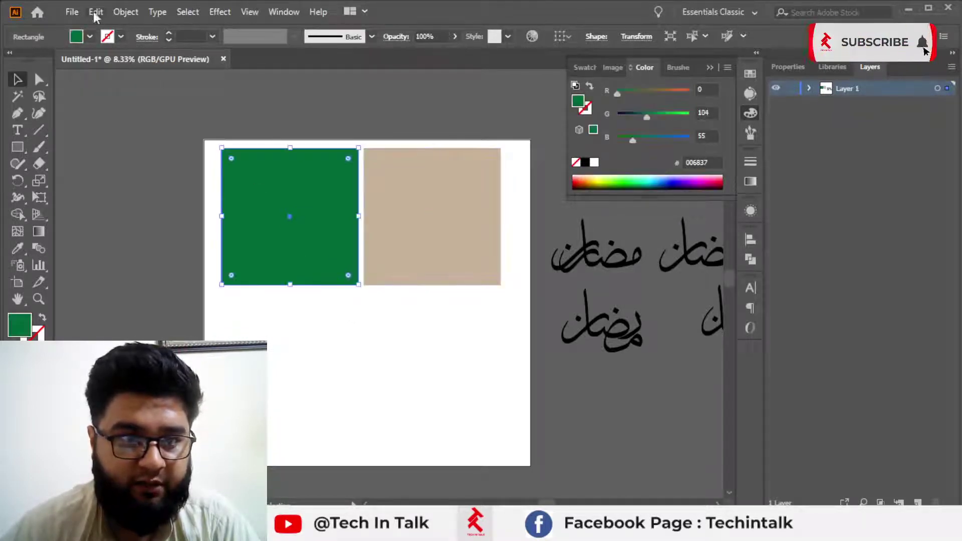
left_click(90, 37)
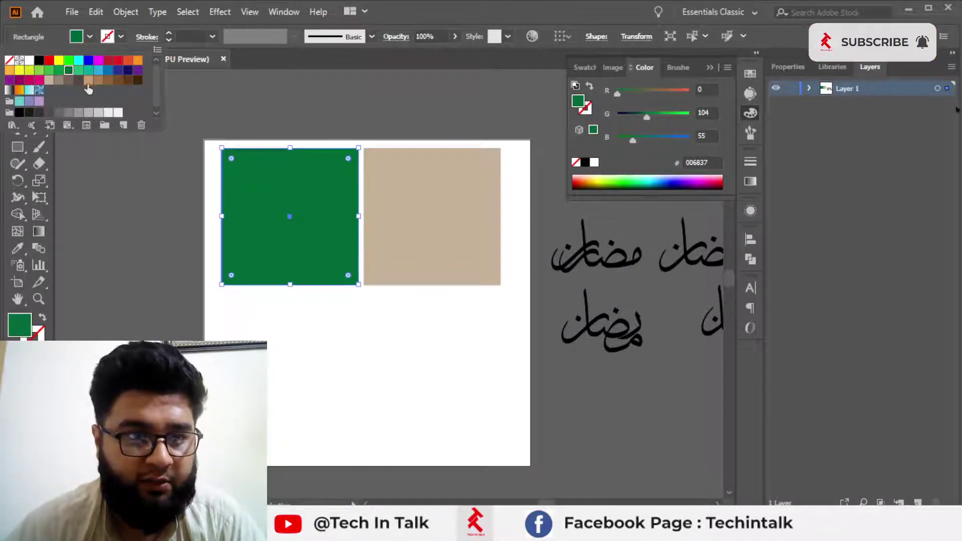
left_click(117, 113)
left_click(170, 249)
left_click(171, 250)
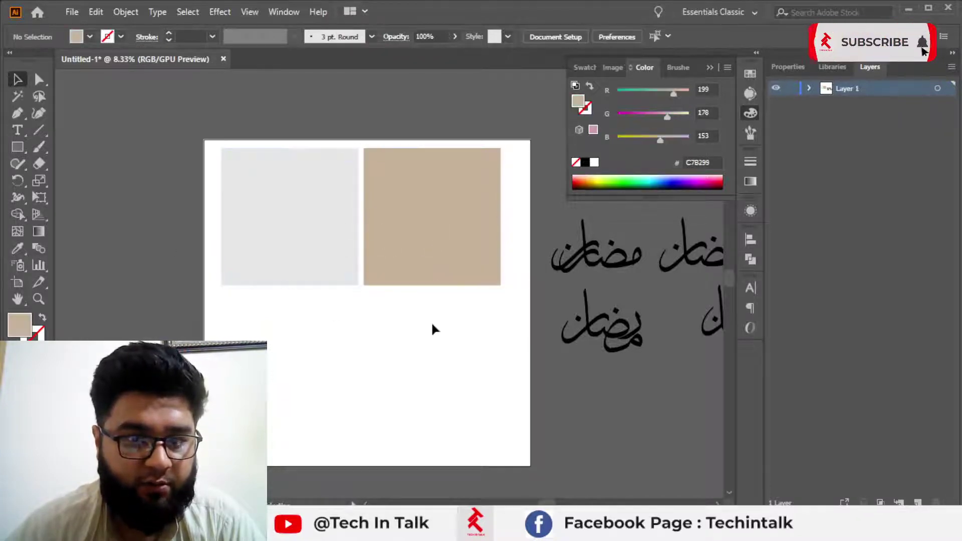
Select the grey and tan squares and place a copy of the pair directly below them
left_click_drag(430, 321, 280, 243)
left_click_drag(407, 236, 410, 384)
left_click(715, 71)
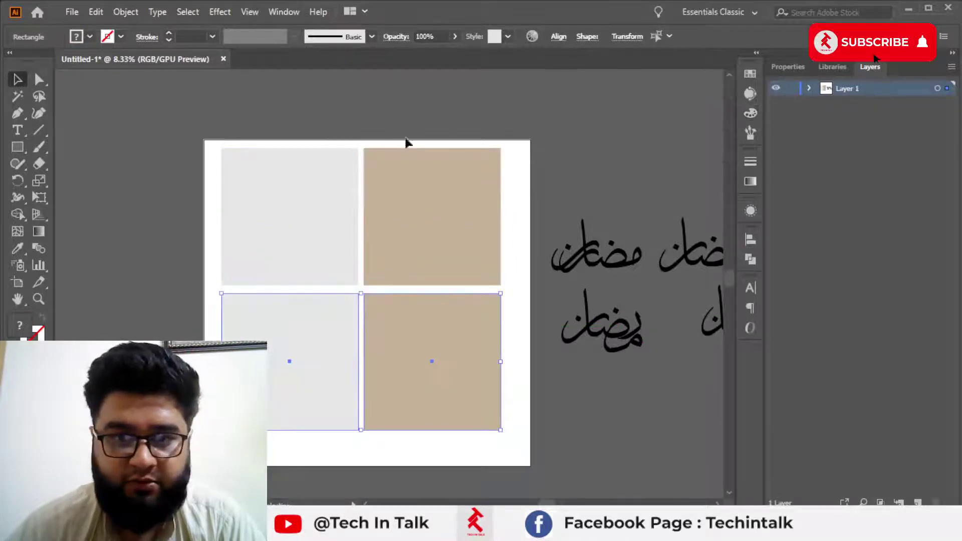
Nudge the lower pair of squares up slightly to narrow the gap to the upper row
left_click(406, 142)
left_click(380, 345)
scroll(377, 341, "up", 4)
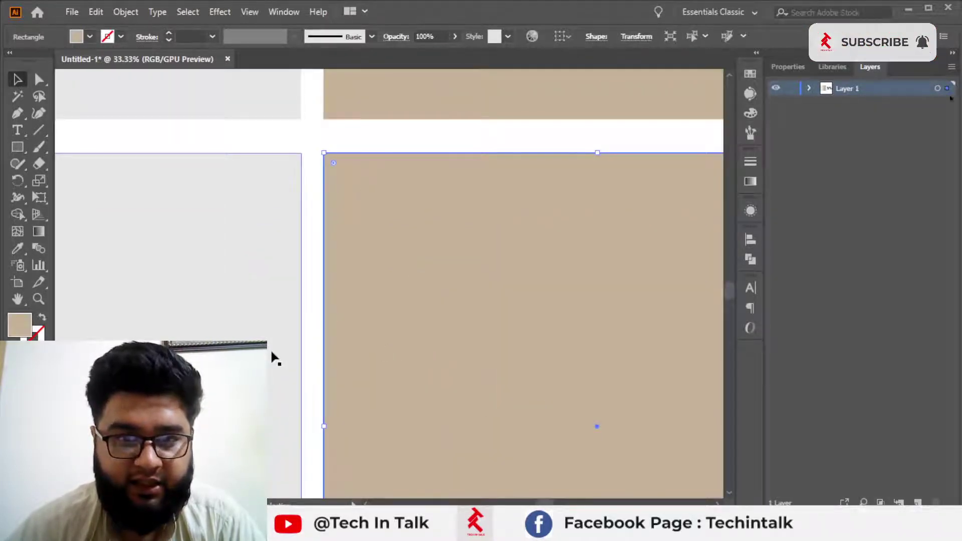
left_click(272, 356)
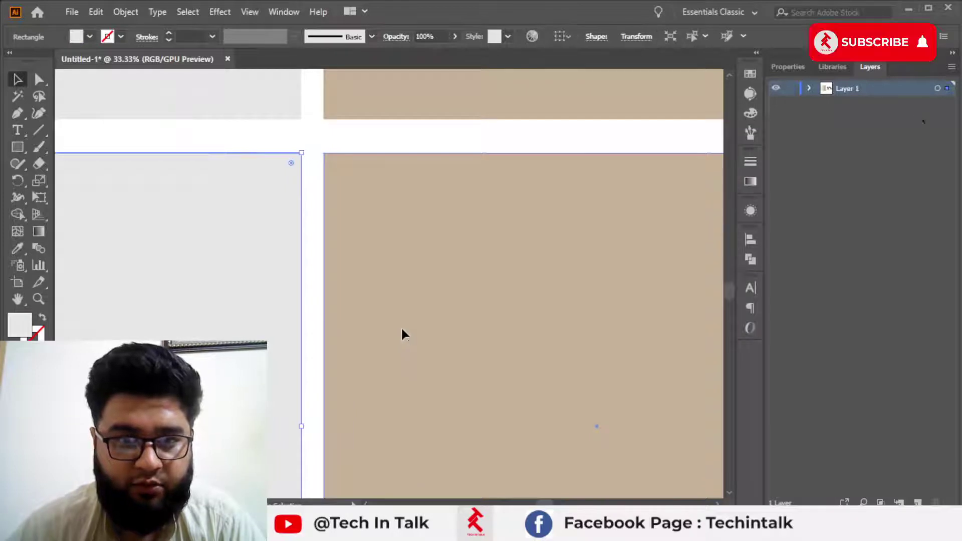
left_click(406, 330, "shift")
key("Up")
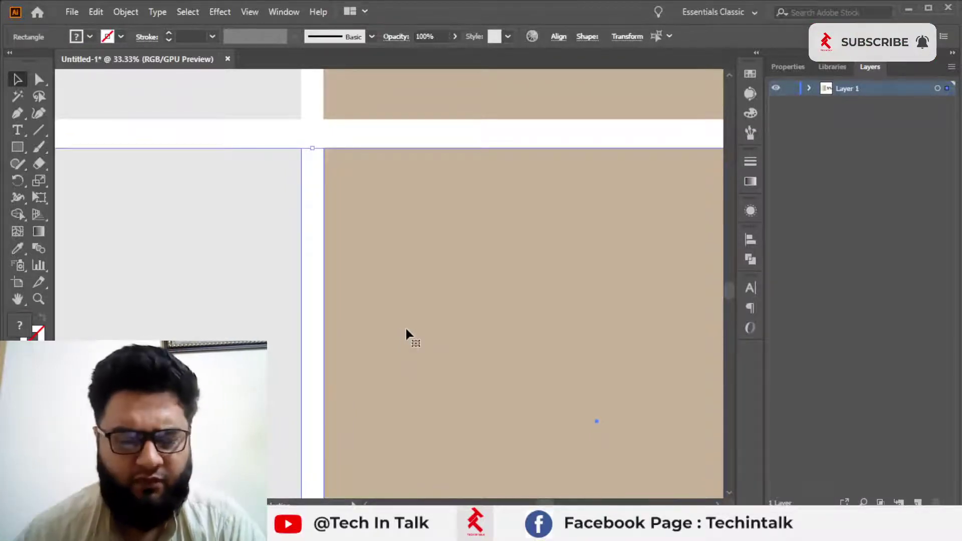
scroll(397, 341, "down", 3)
Fill the lower-right square with the light peach colour EDCAA4
left_click(259, 234)
scroll(258, 234, "down", 1)
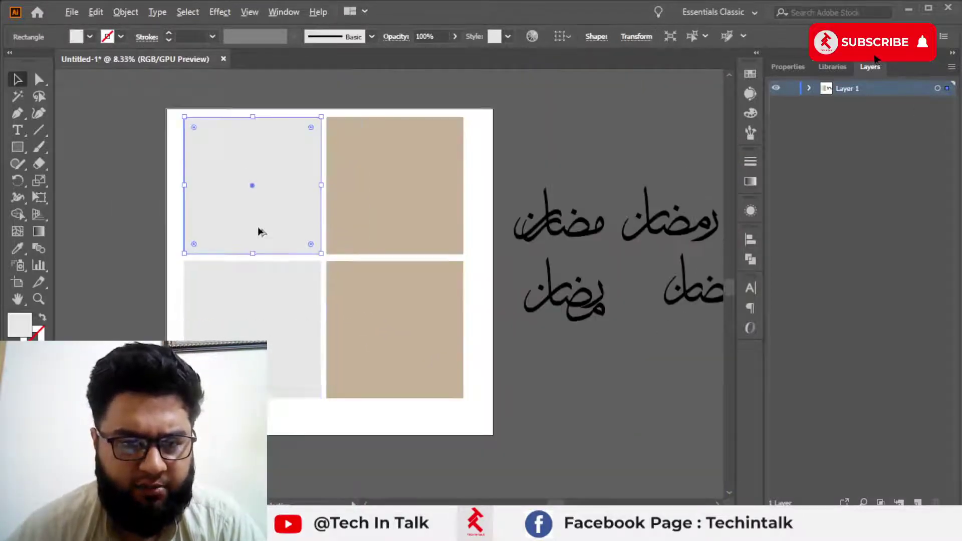
left_click(254, 333)
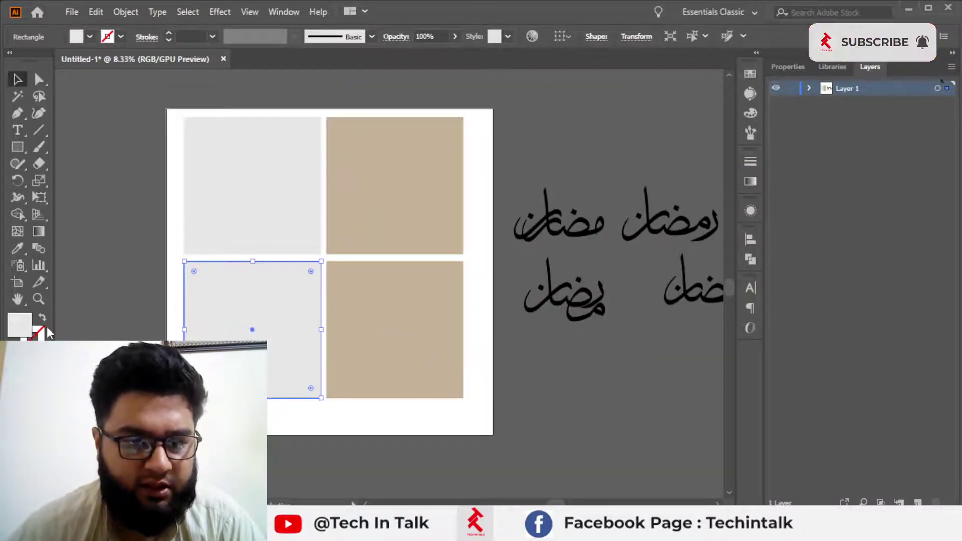
left_click(386, 329)
double_click(19, 329)
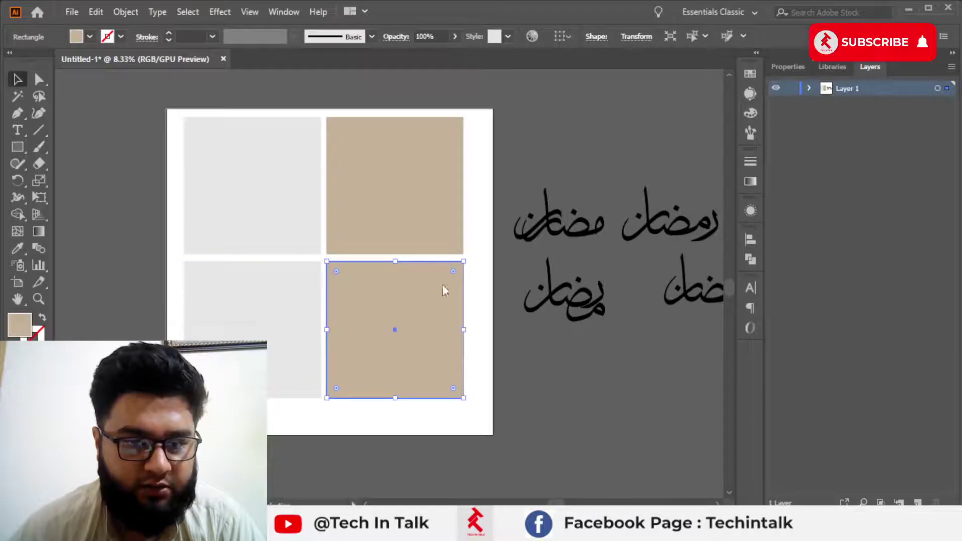
type("E9C8A5")
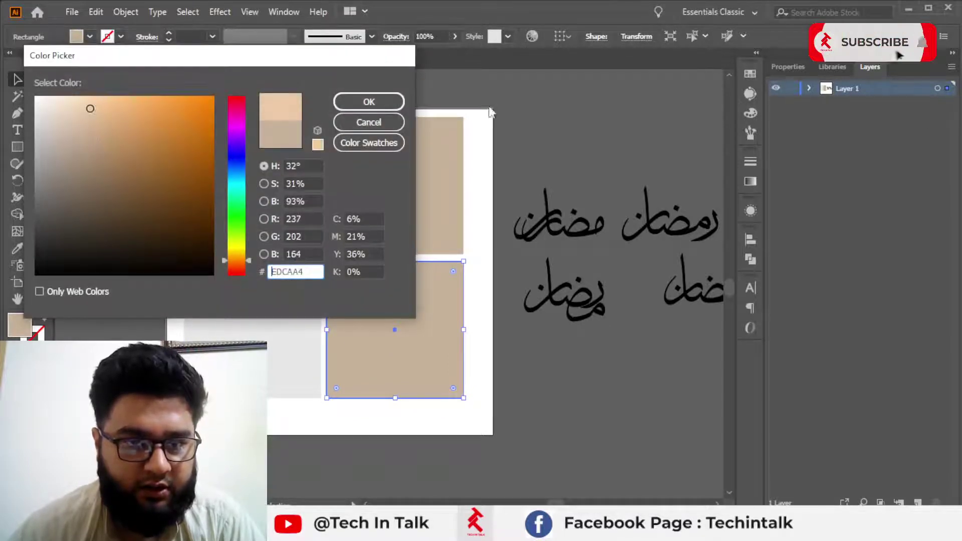
key("Return")
Fill the lower-left square with the slightly darker grey D8D8D8
left_click(288, 378)
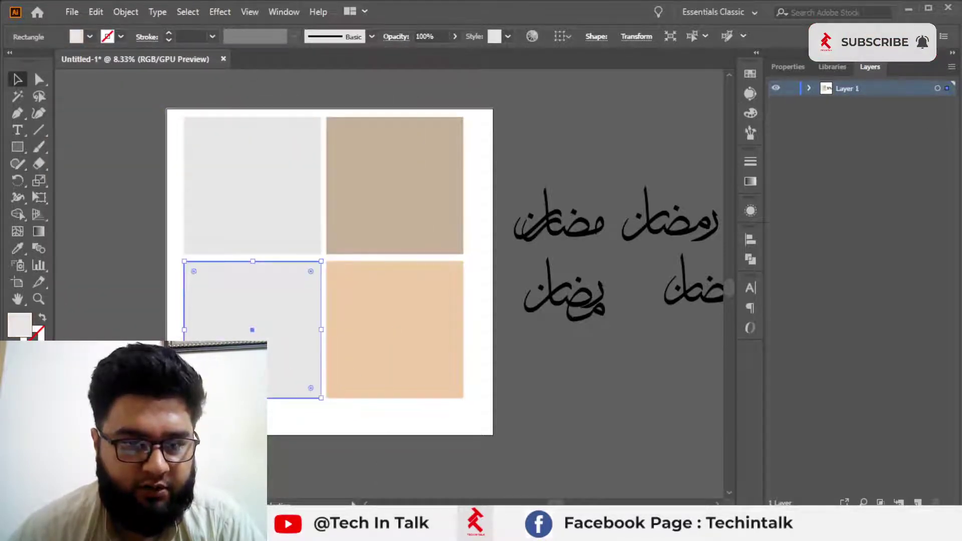
double_click(19, 325)
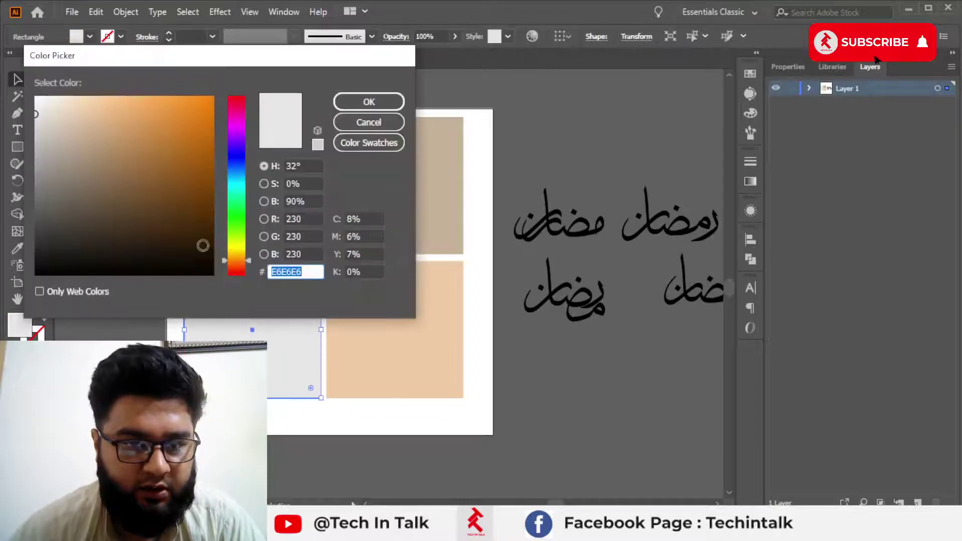
type("E0E0E0")
key("Return")
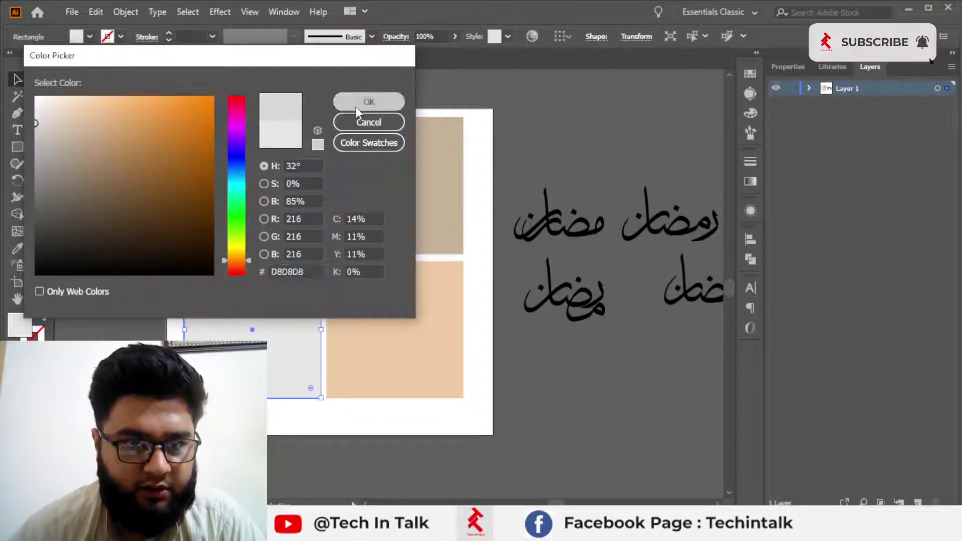
Move all four squares to the middle of the artboard and group them
left_click(148, 303)
left_click_drag(232, 234, 222, 251)
left_click_drag(400, 307, 403, 304)
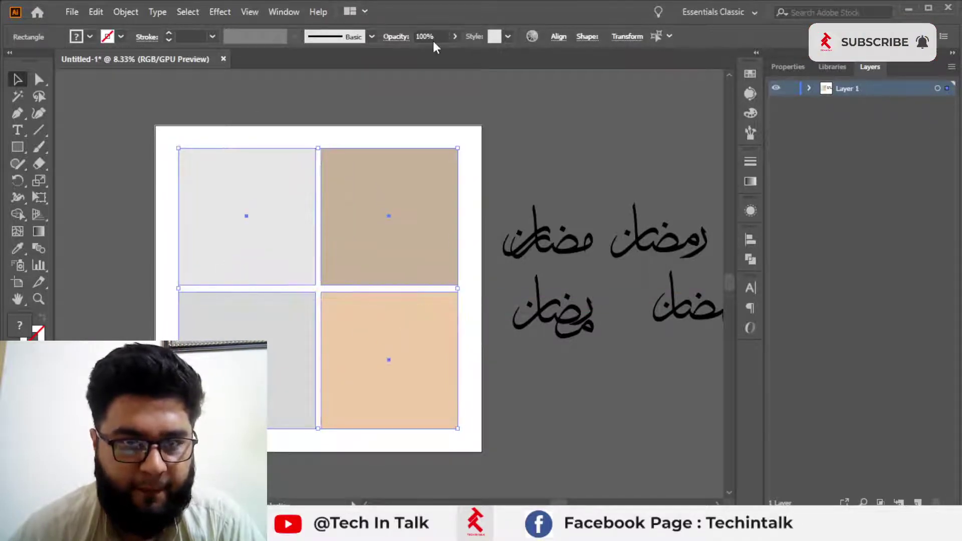
left_click(558, 37)
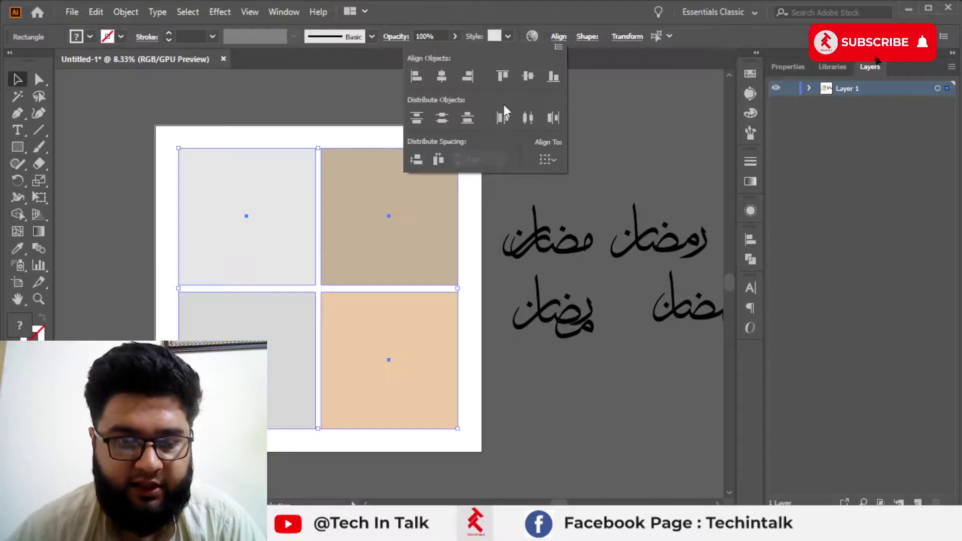
key("Escape")
key("ctrl+g")
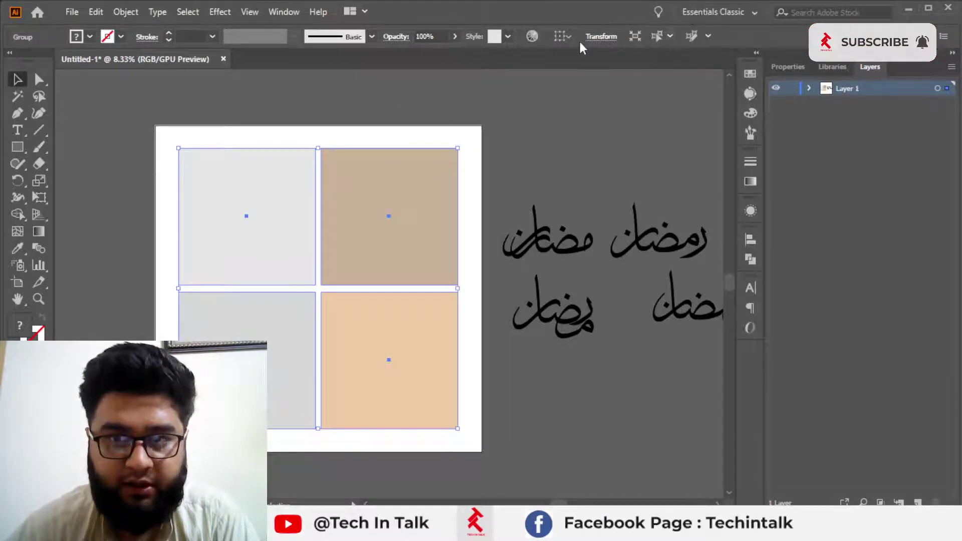
Centre the grouped squares using alignment to the artboard, and set alignment back to the selection
left_click(562, 37)
left_click(579, 83)
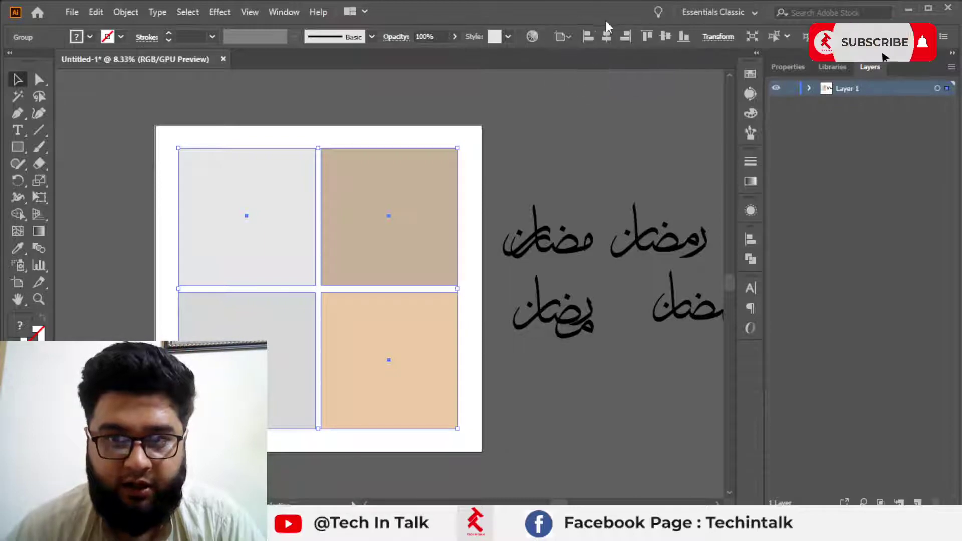
left_click(575, 125)
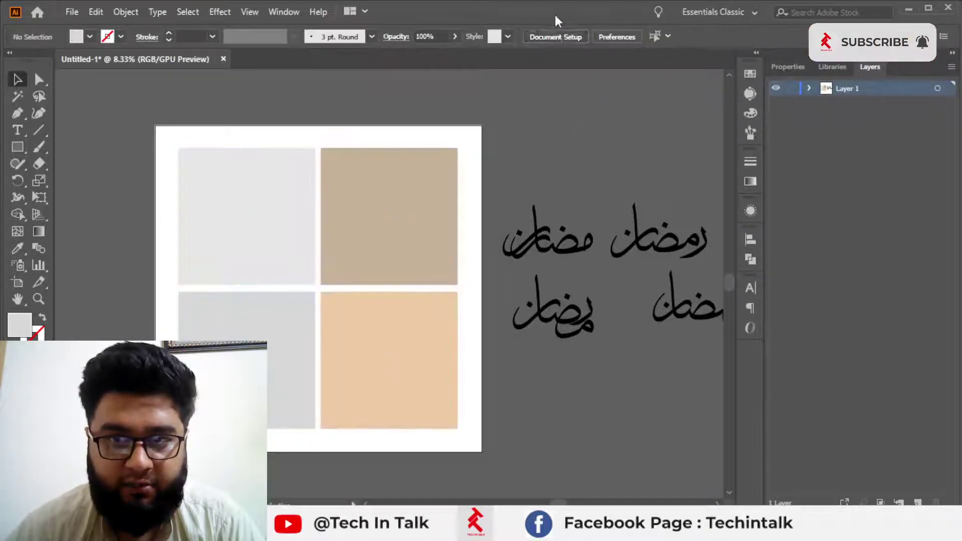
left_click(557, 36)
left_click(379, 351)
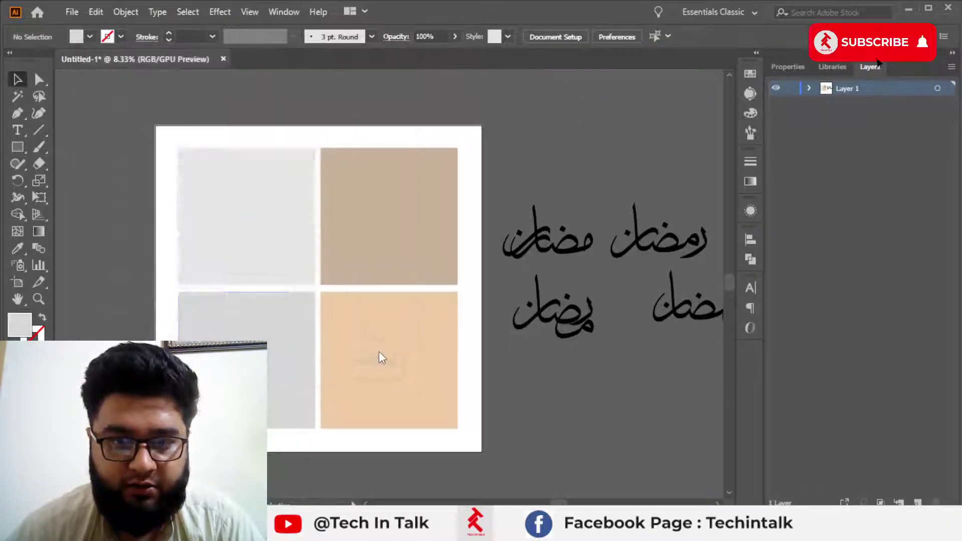
left_click(379, 351)
left_click(562, 36)
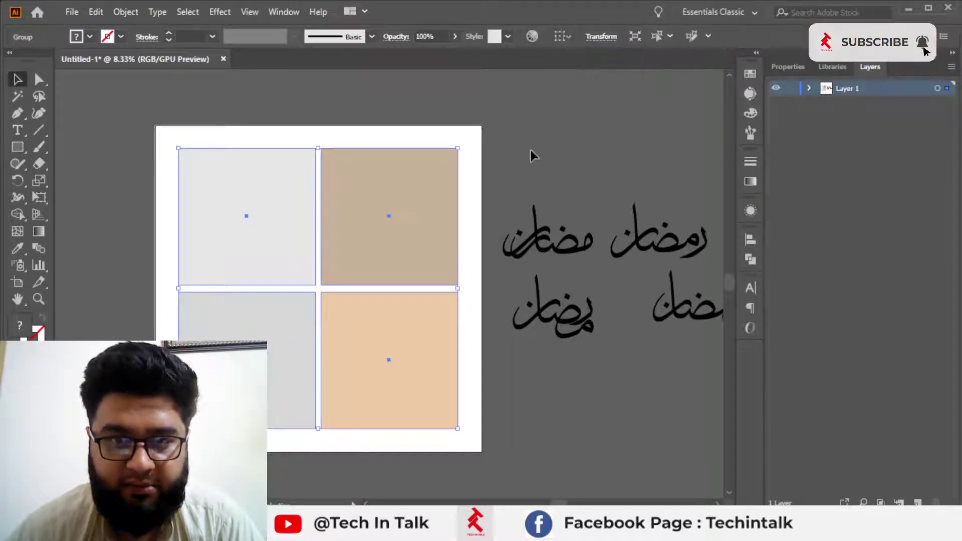
left_click(530, 149)
Move the upper-left calligraphy word from beside the artboard onto the upper-left grey square
scroll(530, 149, "right", 3)
scroll(530, 150, "down", 1)
left_click(470, 229)
scroll(470, 229, "left", 3)
scroll(471, 229, "up", 1)
left_click_drag(519, 235, 219, 222)
Send the group of squares to the back so it lies behind the calligraphy
left_click(551, 232)
left_click(268, 213)
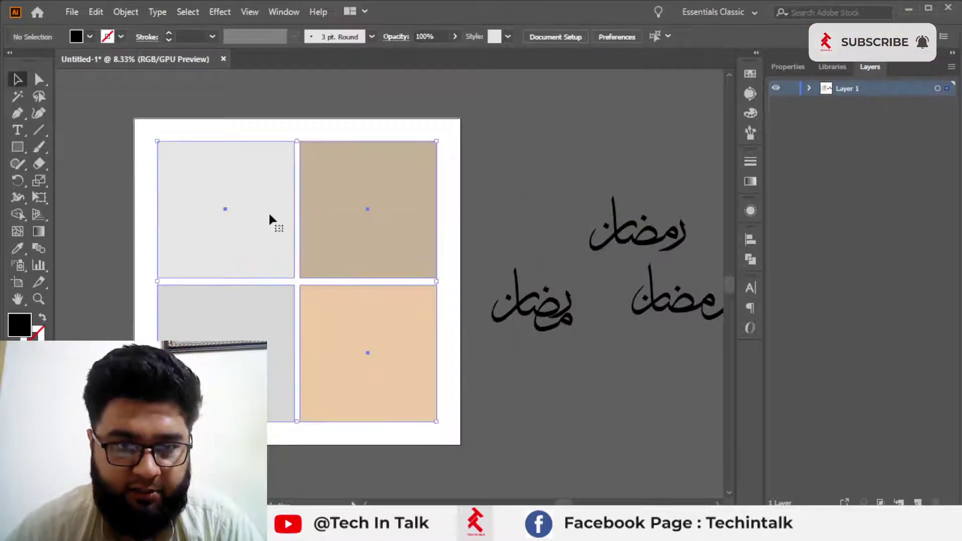
right_click(269, 212)
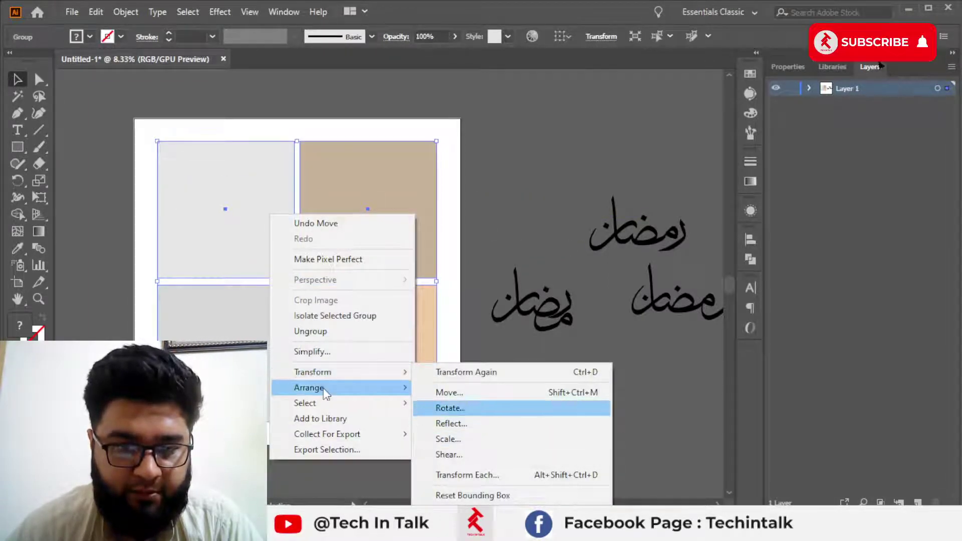
mouse_move(381, 387)
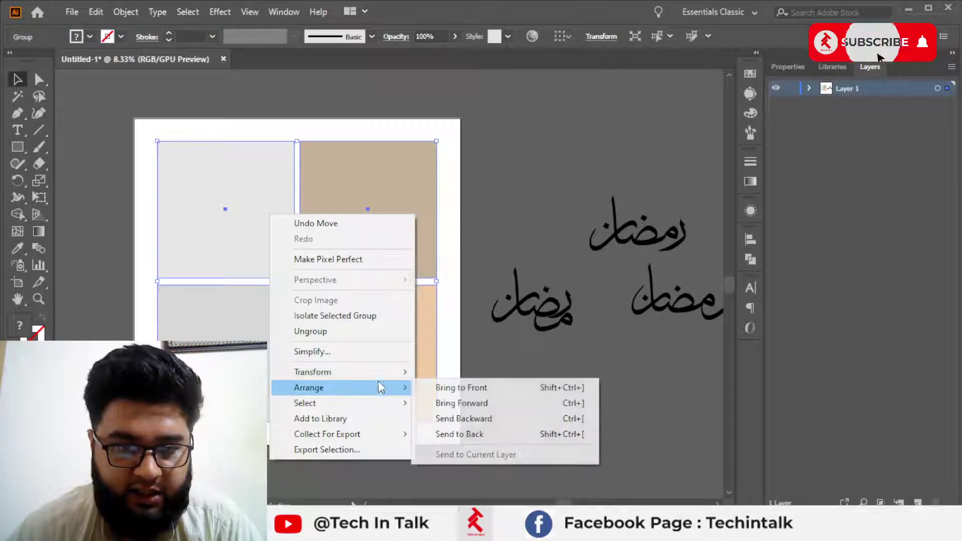
left_click(460, 434)
left_click(501, 149)
Place the remaining three calligraphy words on the lower-left, upper-right and lower-right squares, and adjust the position of the upper-right word
left_click_drag(523, 306, 221, 366)
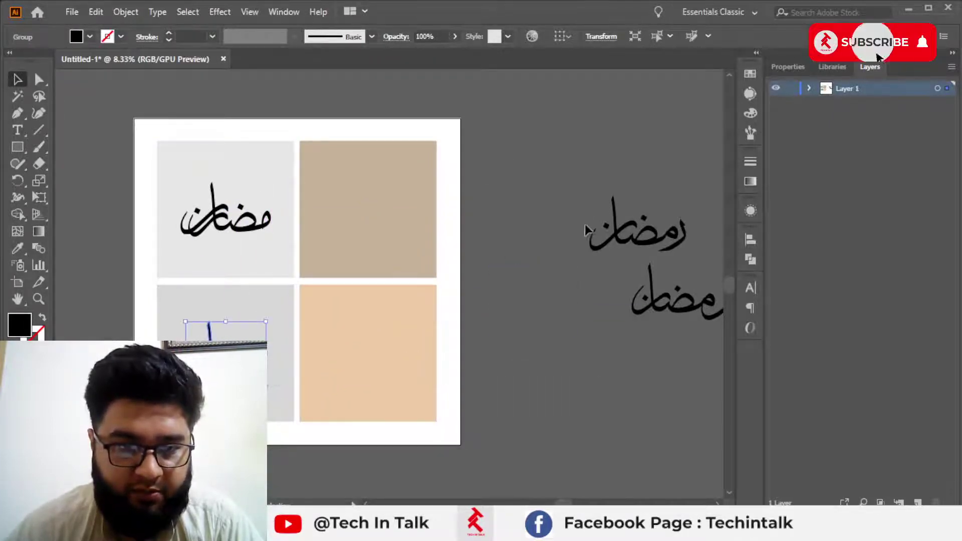
left_click(584, 224)
left_click_drag(630, 244, 361, 224)
left_click_drag(685, 304, 373, 368)
left_click_drag(375, 377, 377, 379)
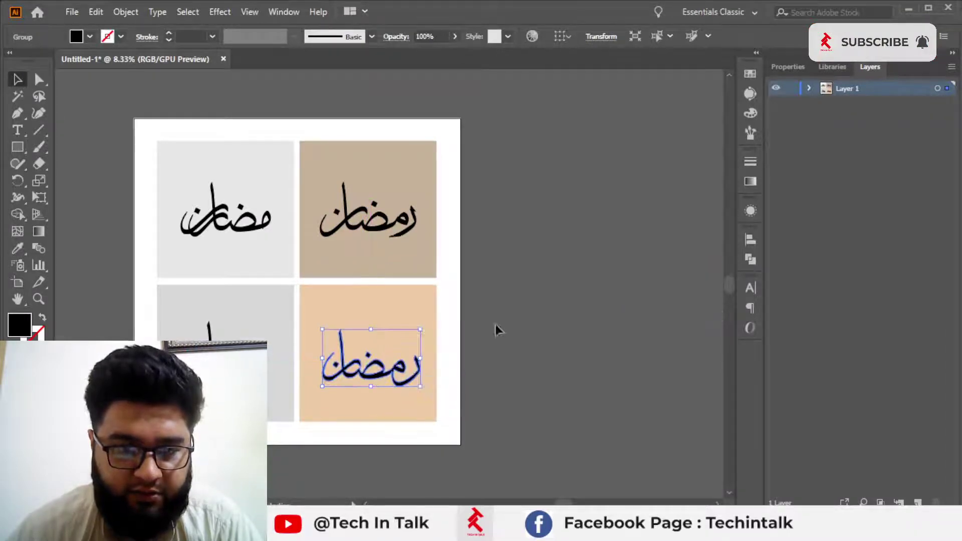
left_click(498, 292)
key("ctrl+equal")
left_click(420, 164)
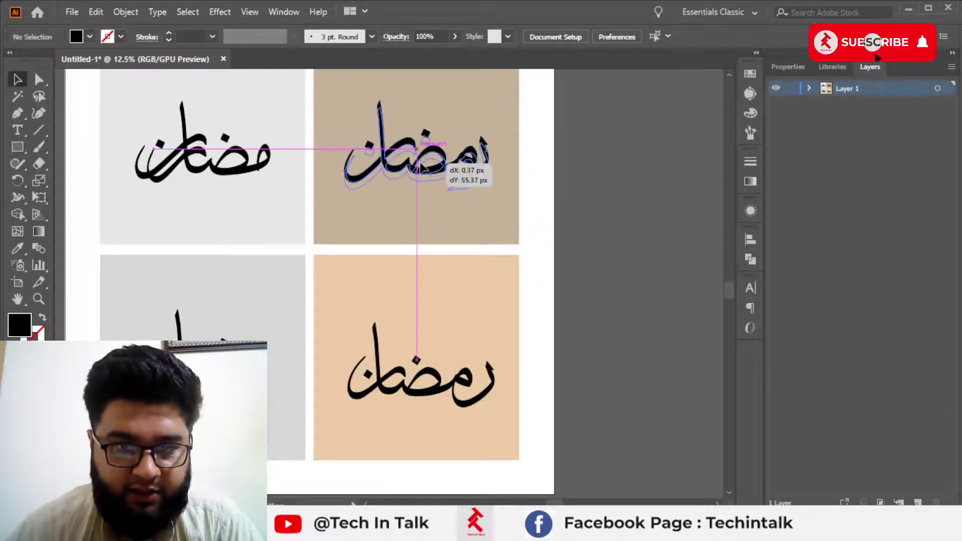
Ungroup the four background squares
left_click(528, 158)
right_click(502, 158)
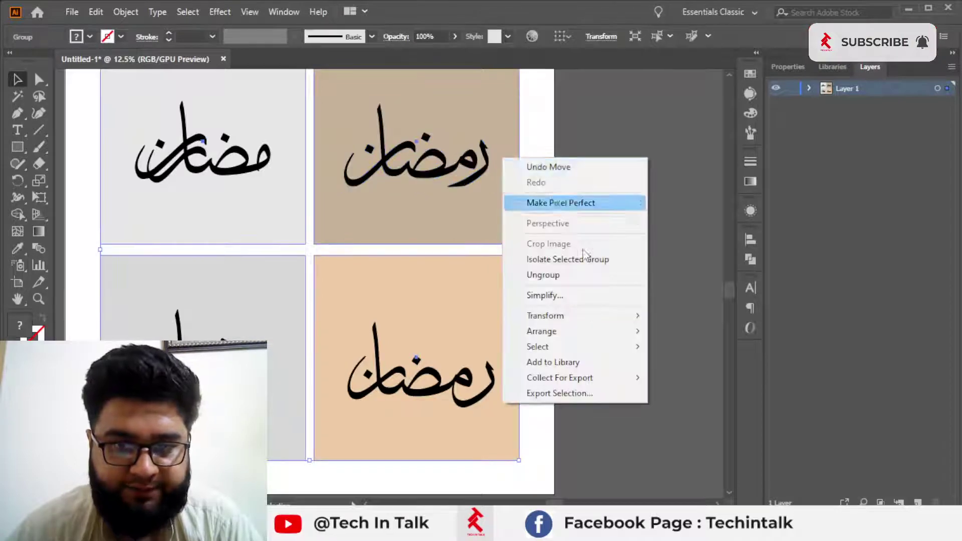
left_click(608, 275)
Align the upper-right word and its tan square to each other's centre, horizontally and vertically
left_click(489, 182)
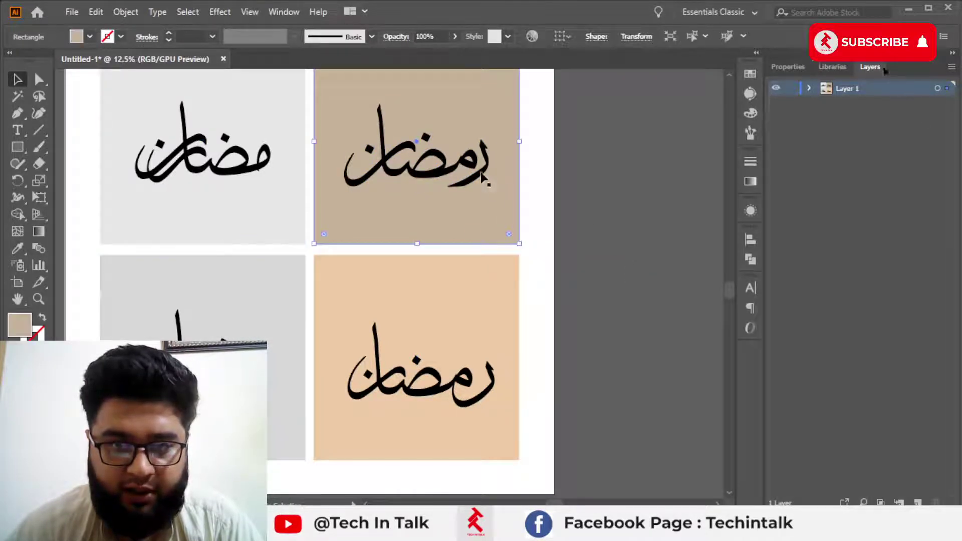
left_click(557, 38)
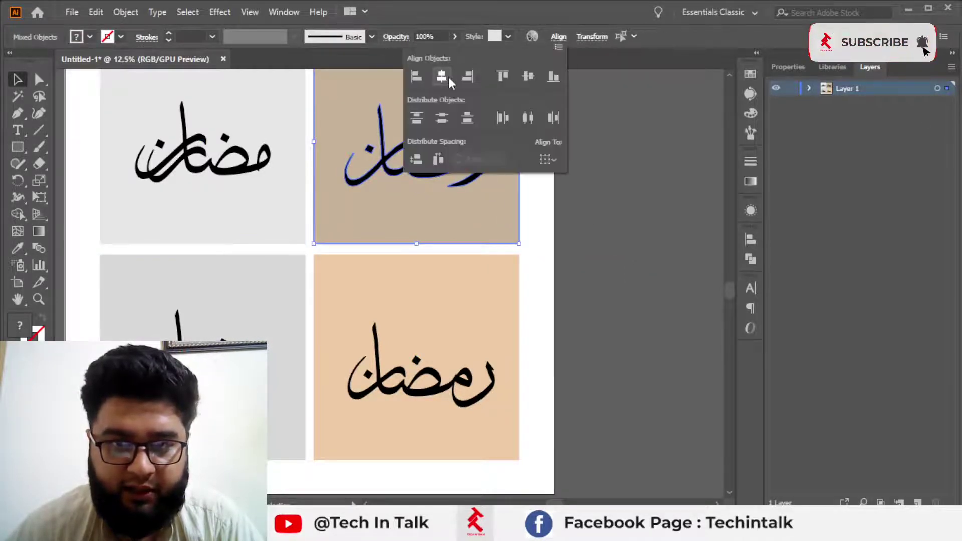
left_click(528, 78)
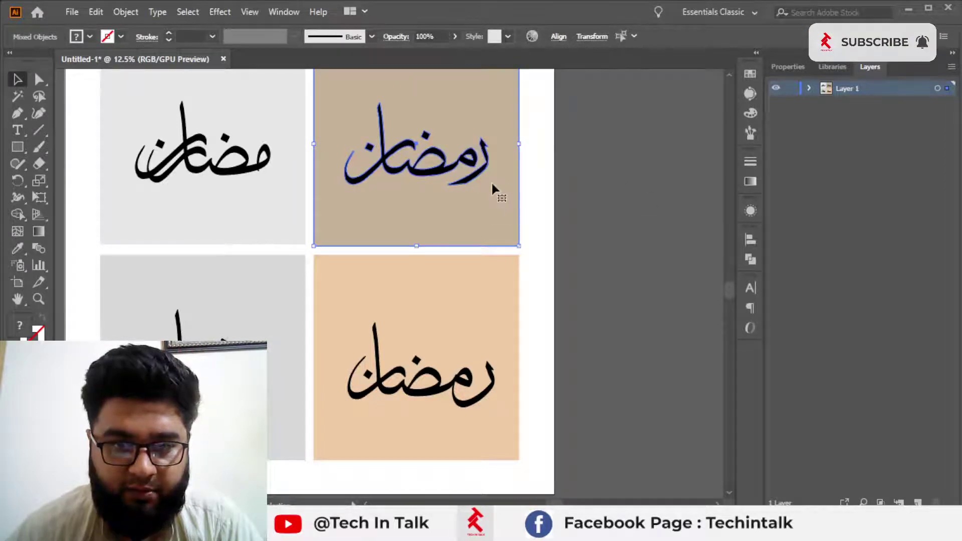
Align the lower-right word and its peach square to each other's centre, horizontally and vertically
left_click(450, 389)
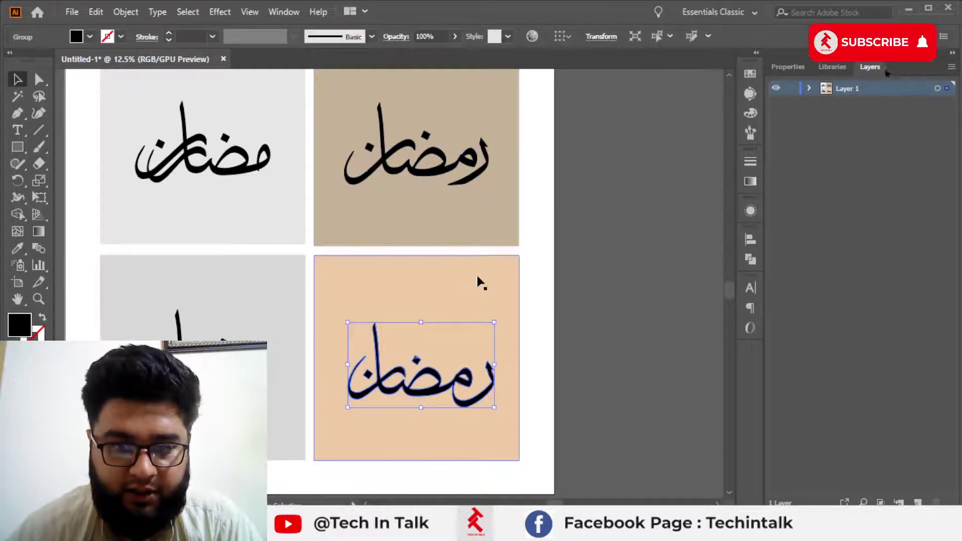
left_click(558, 37)
left_click(441, 76)
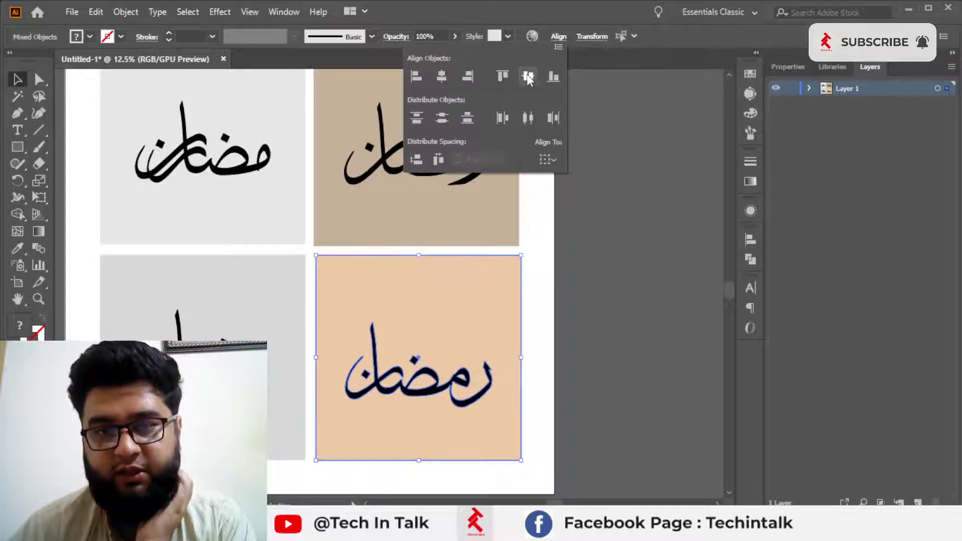
left_click(528, 76)
left_click(661, 296)
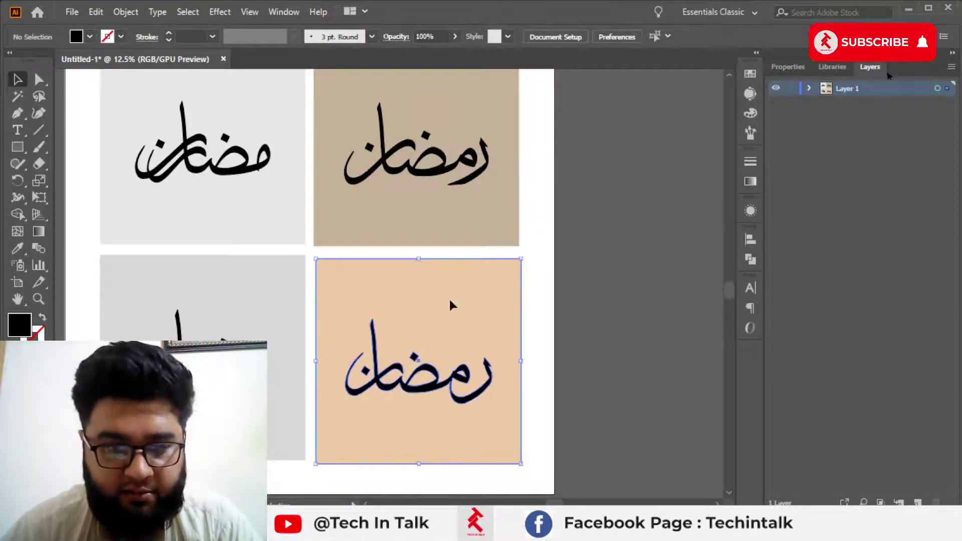
left_click(451, 305)
scroll(451, 305, "up", 2)
left_click(461, 225, "shift")
left_click_drag(460, 226, 490, 215)
key("ctrl+z")
left_click(580, 211)
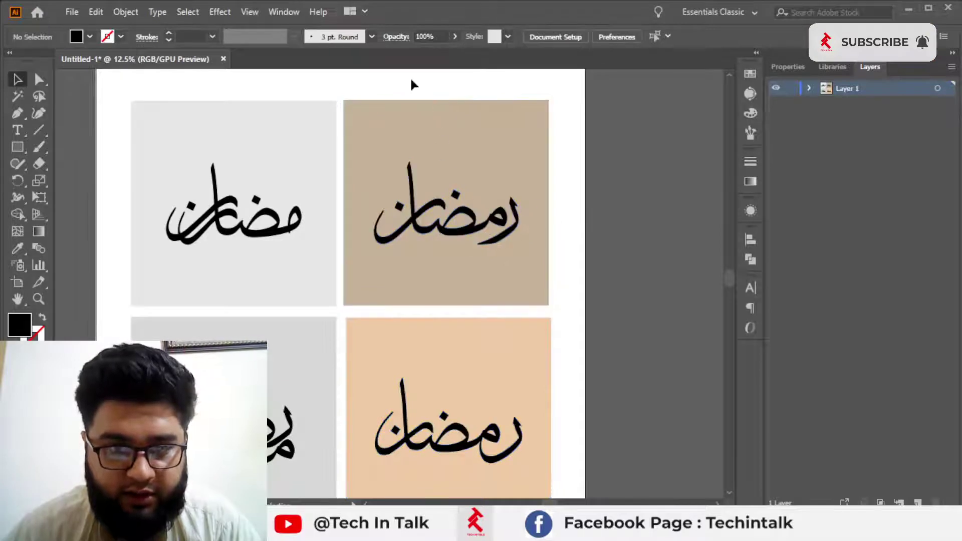
Nudge the upper-right tan square together with its word so it lines up with the neighbouring squares
left_click_drag(411, 84, 514, 203)
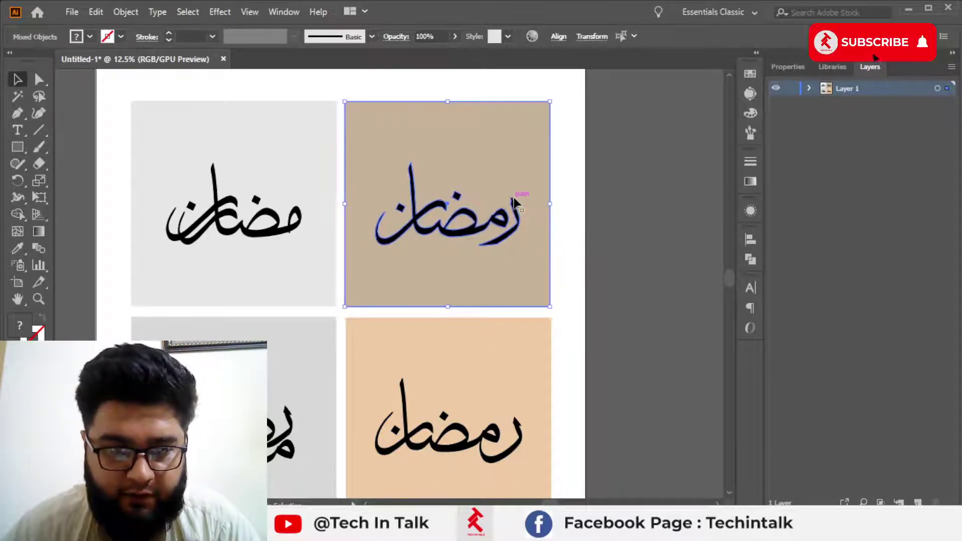
left_click(657, 201)
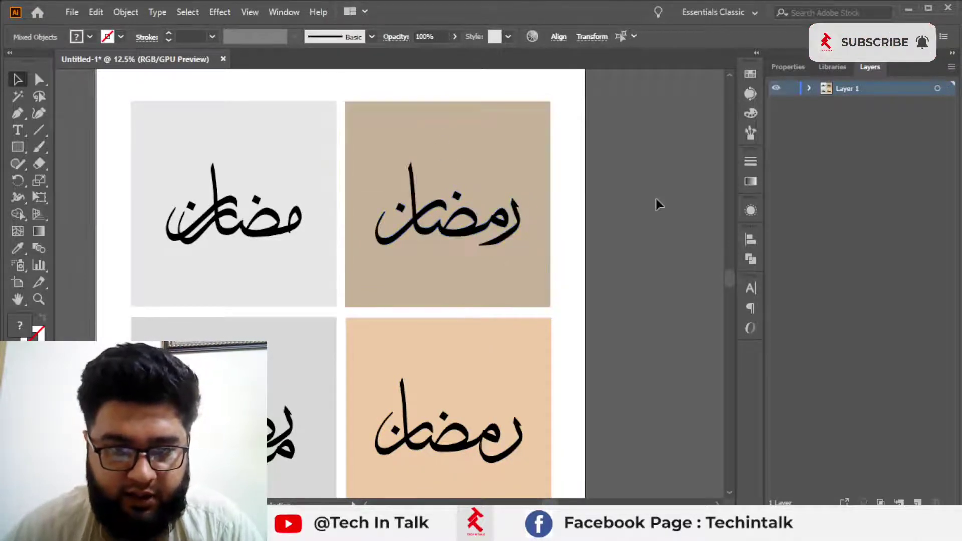
scroll(649, 200, "down", 1)
left_click(449, 418)
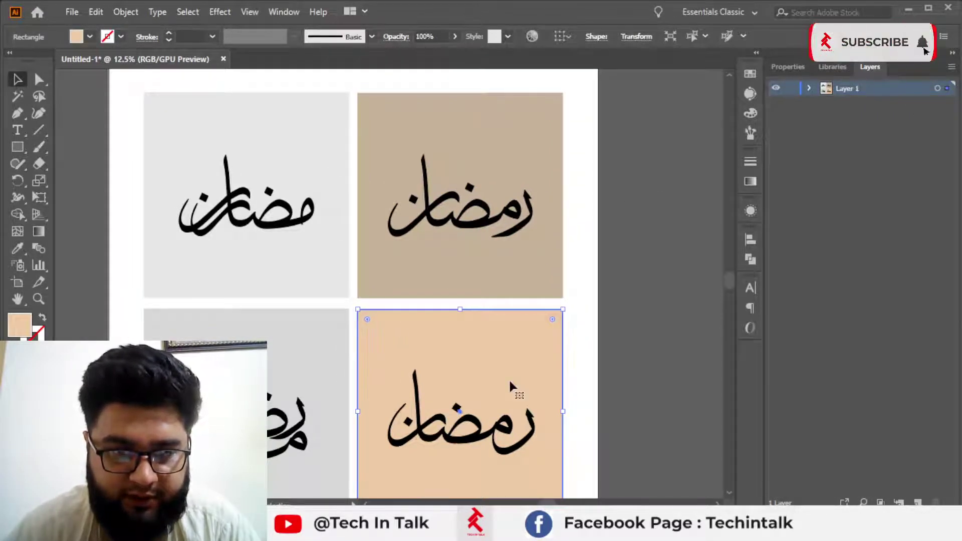
left_click(621, 335)
scroll(624, 326, "down", 1)
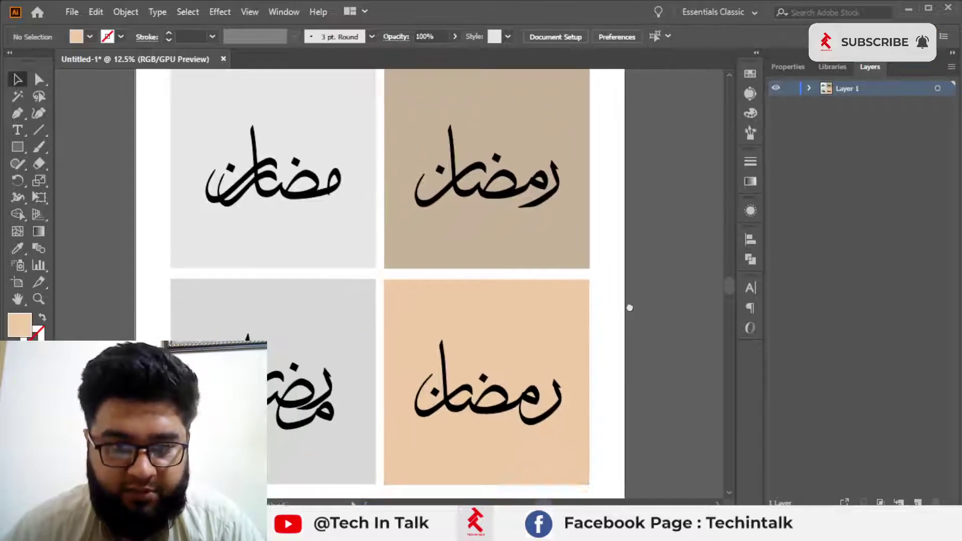
Group the four background squares and select their group in the expanded layer structure
left_click(513, 314)
key("ctrl+minus")
key("ctrl+minus")
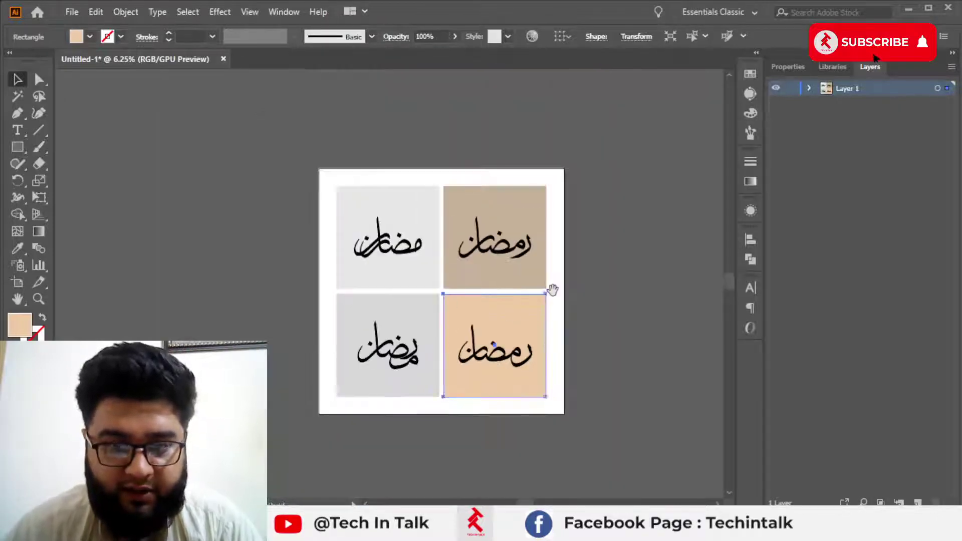
left_click(557, 259)
scroll(557, 259, "up", 1)
left_click(321, 210)
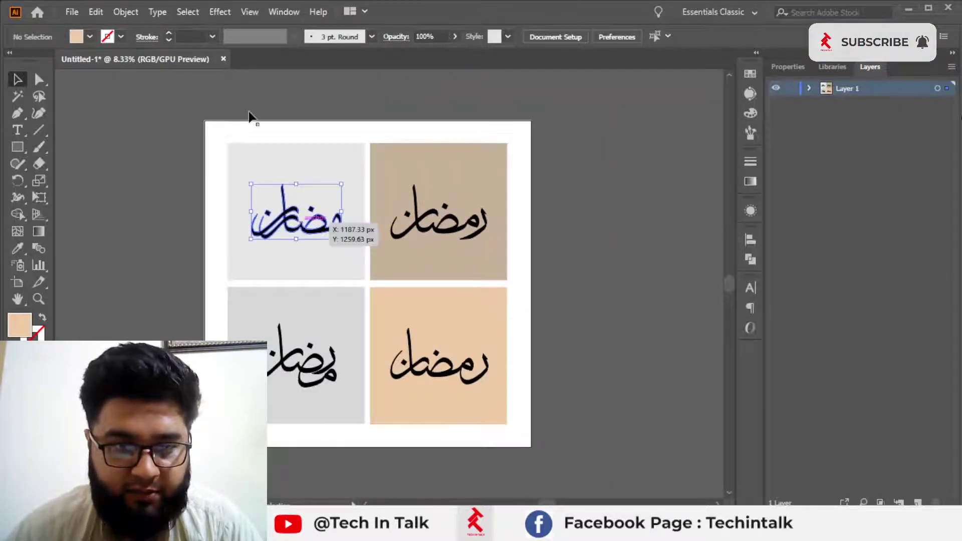
left_click(362, 272)
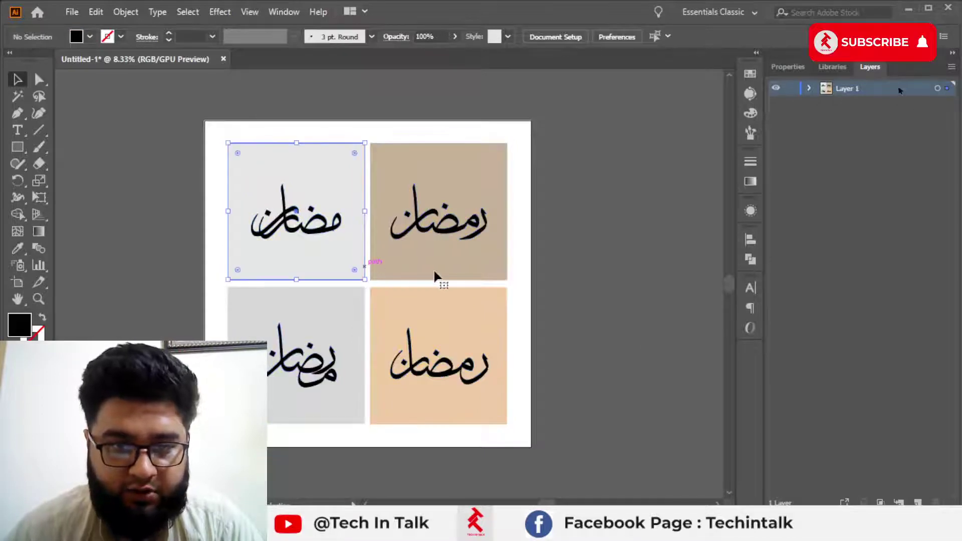
left_click(437, 275, "shift")
left_click(396, 322, "shift")
left_click(341, 323, "shift")
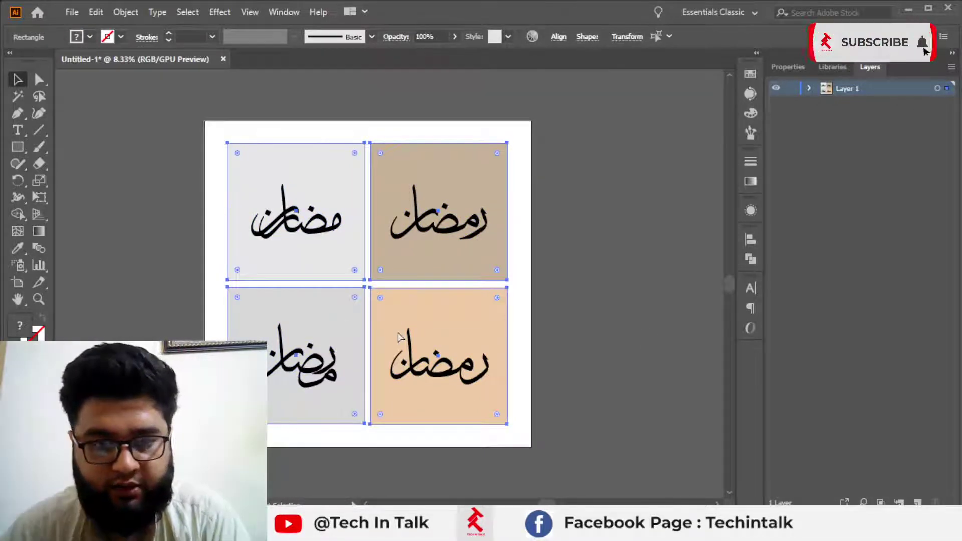
key("ctrl+g")
left_click(809, 88)
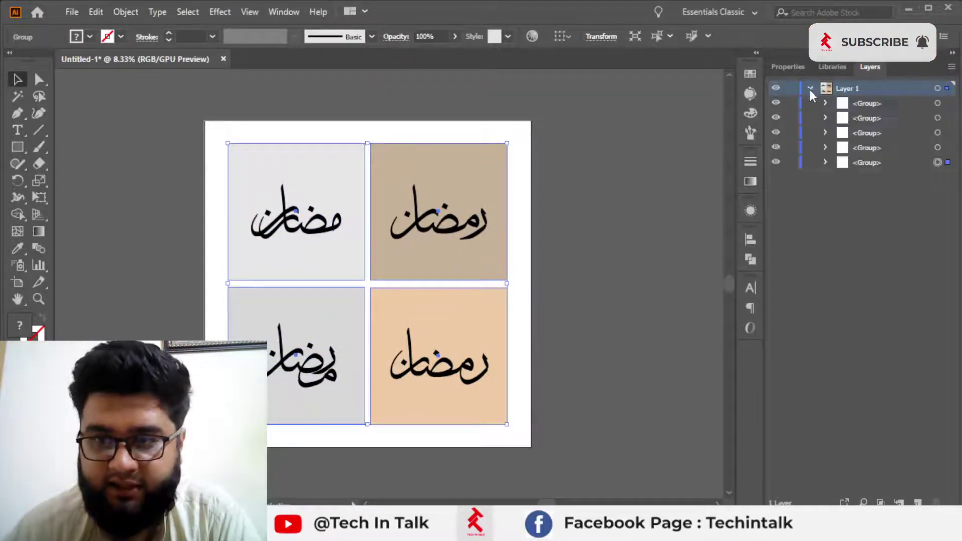
left_click(866, 165)
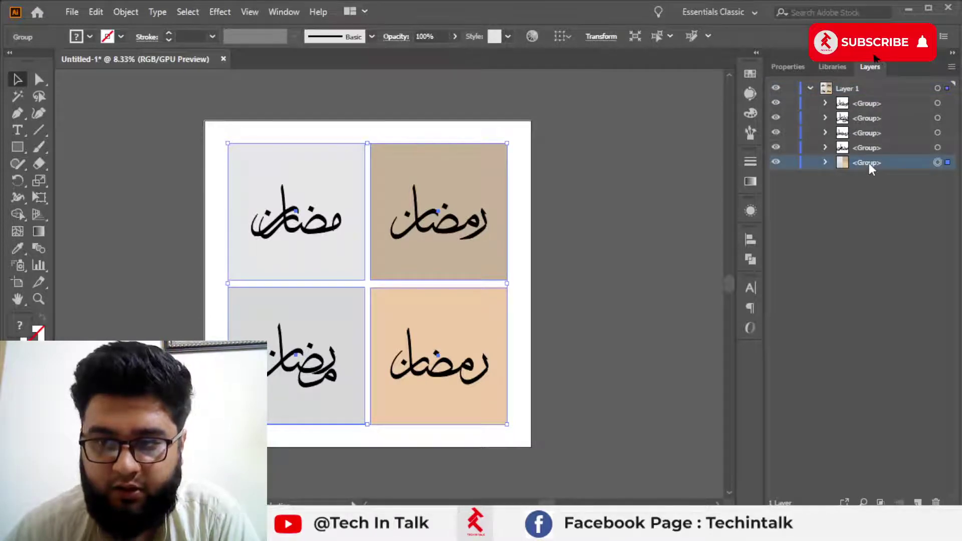
Group the four calligraphy words and name the group "text"
left_click(316, 223)
left_click(428, 221, "shift")
left_click(330, 374, "shift")
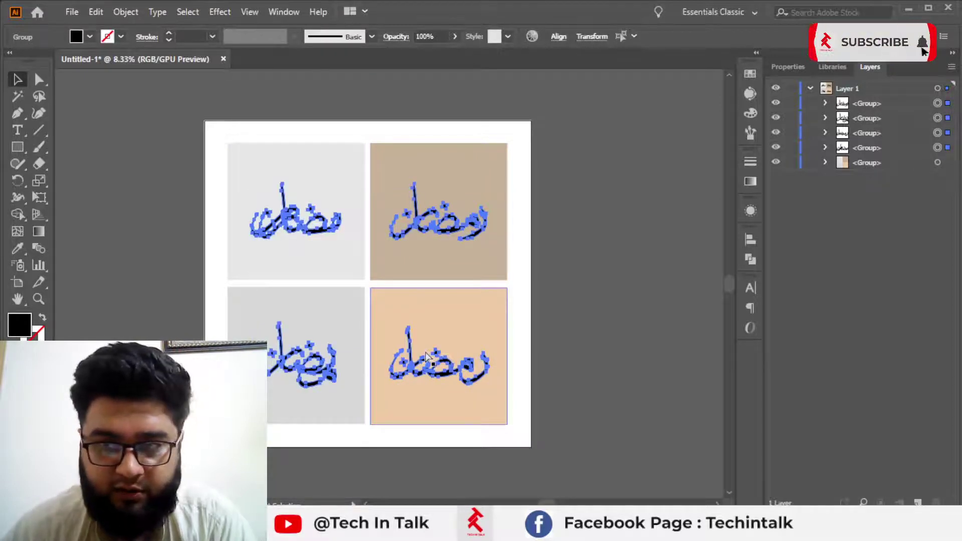
key("ctrl+g")
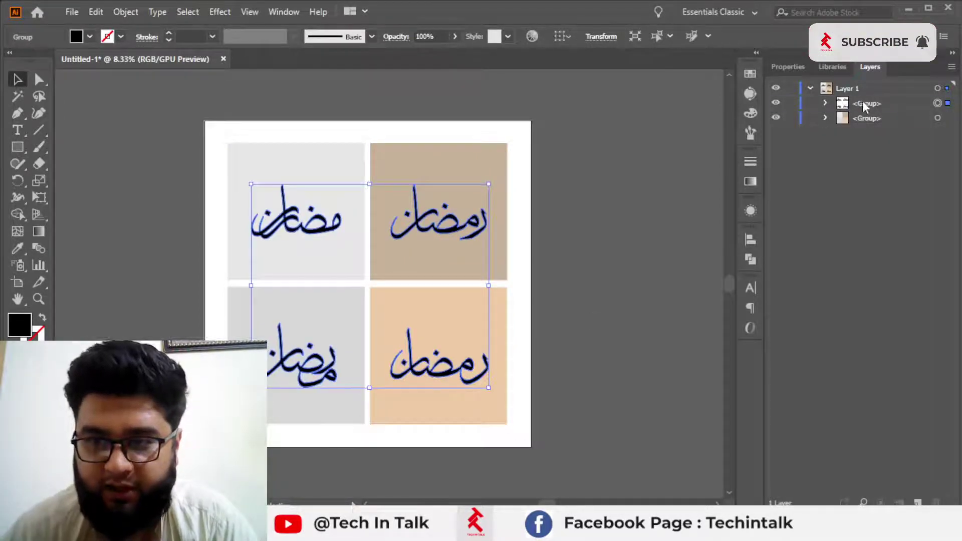
double_click(864, 104)
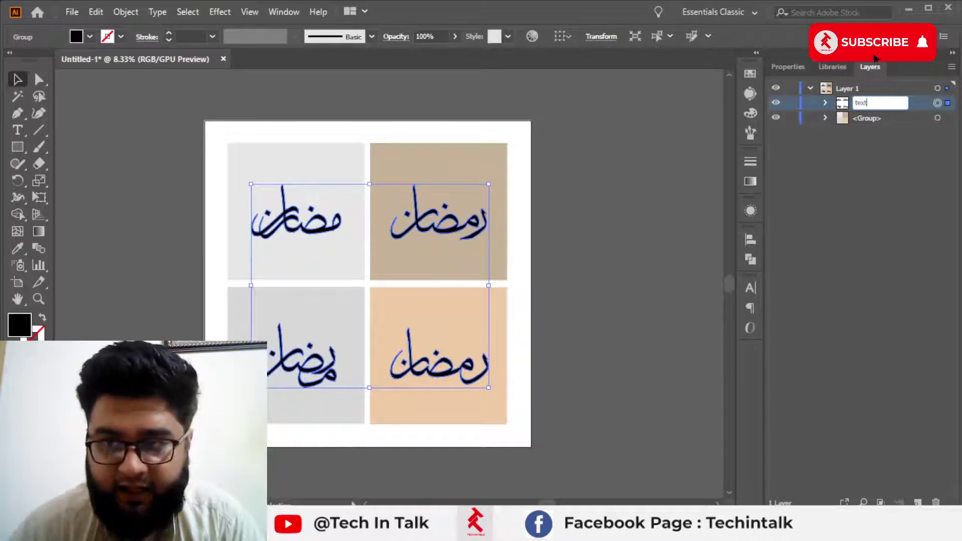
key("Return")
Draw a rectangle covering the whole artboard and place it behind the words and the four squares
left_click(568, 200)
left_click(447, 169)
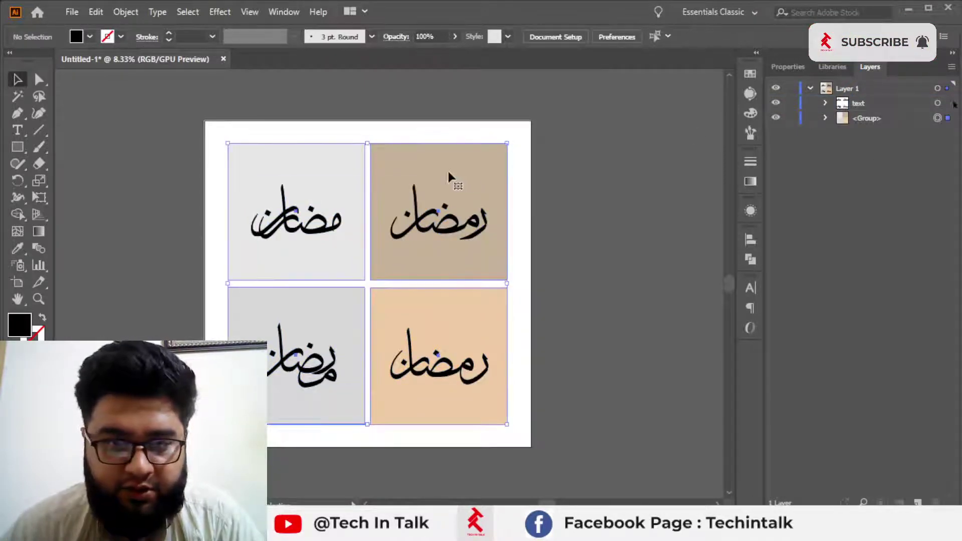
left_click(447, 169)
key("m")
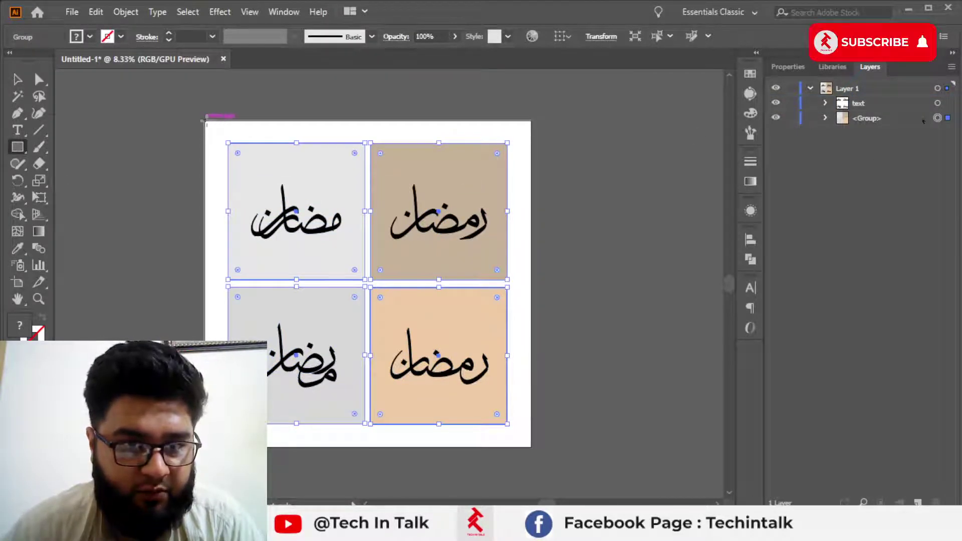
left_click_drag(203, 121, 532, 446)
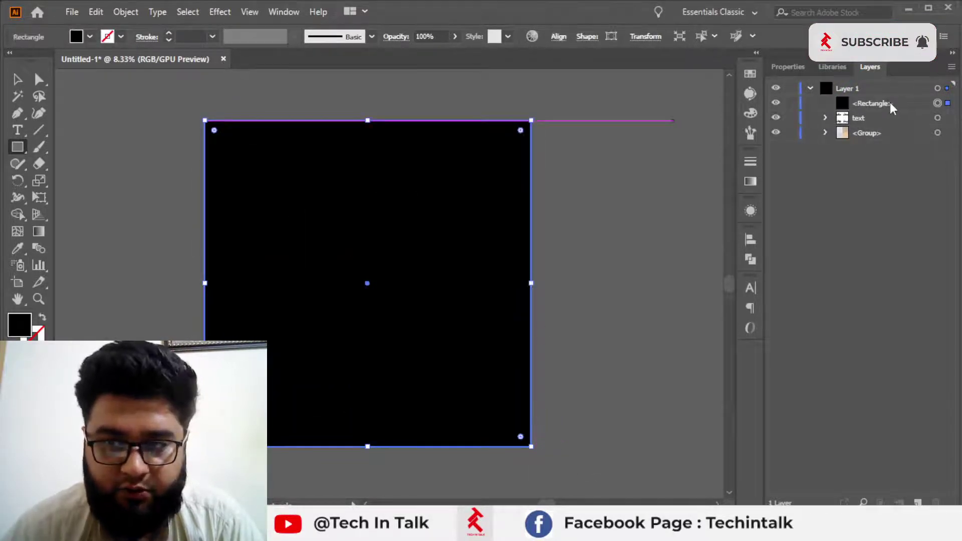
left_click_drag(890, 103, 874, 137)
Rename the artboard-sized rectangle "background"
double_click(869, 132)
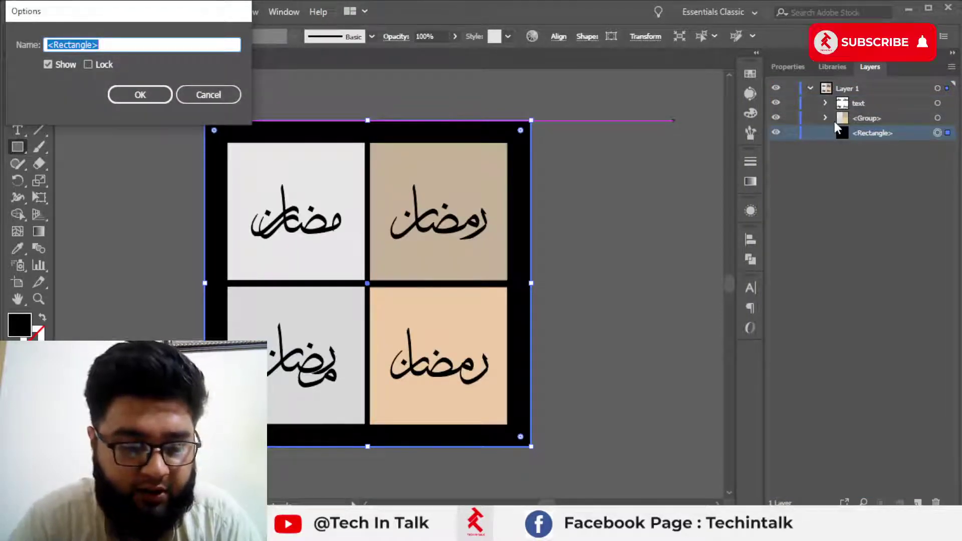
type("backk")
key("BackSpace")
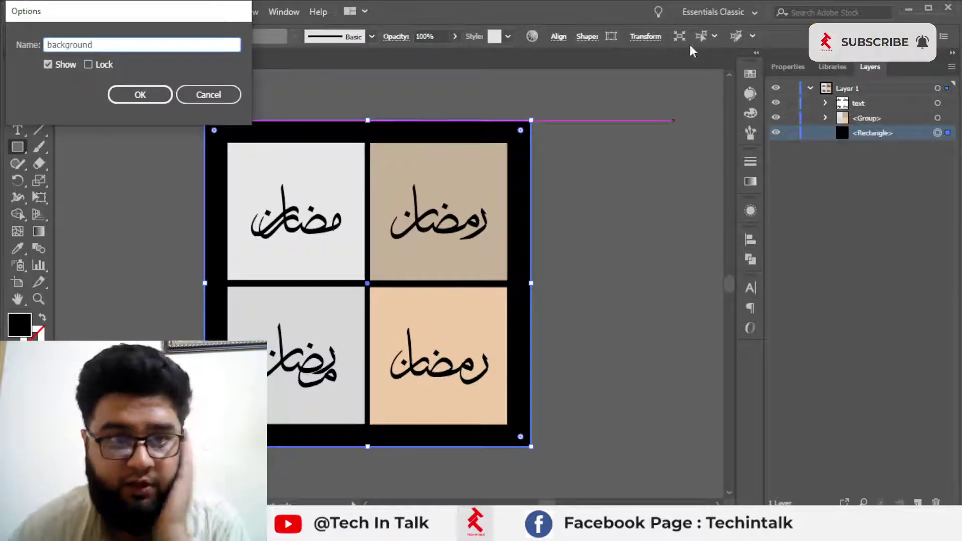
left_click(139, 94)
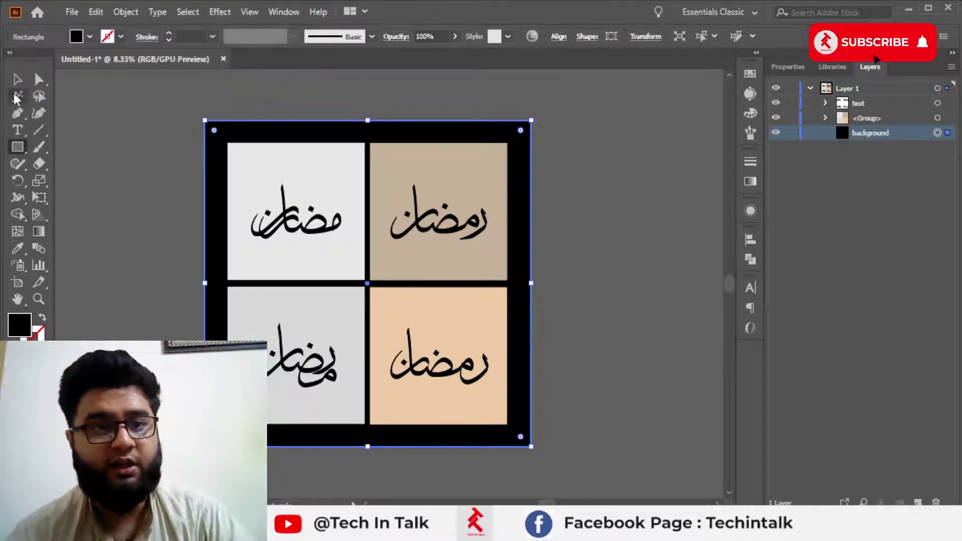
Shrink the background rectangle slightly so its edges sit just inside the artboard
left_click(18, 79)
left_click_drag(532, 121, 528, 124)
scroll(533, 120, "up", 3)
scroll(417, 282, "down", 4)
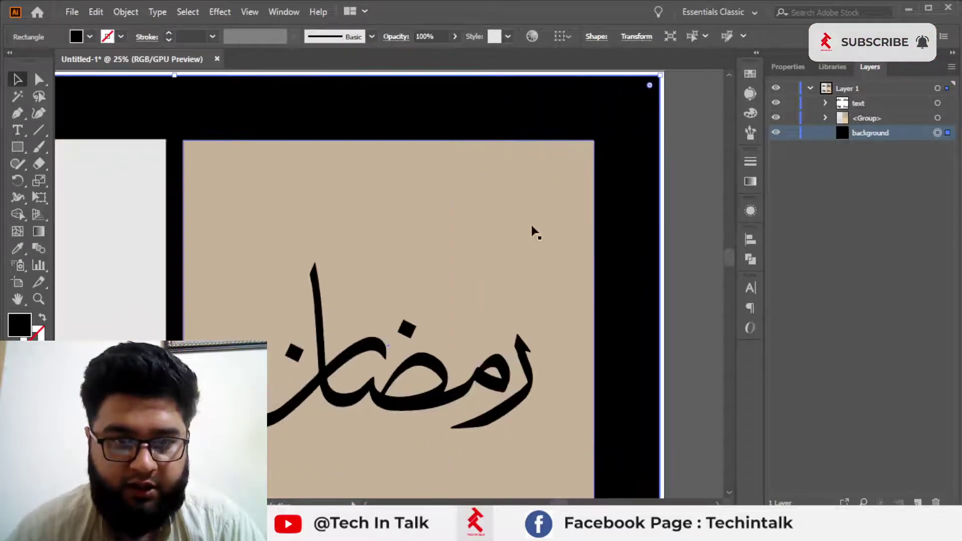
Fill the background rectangle with the lightest gray swatch
left_click(109, 39)
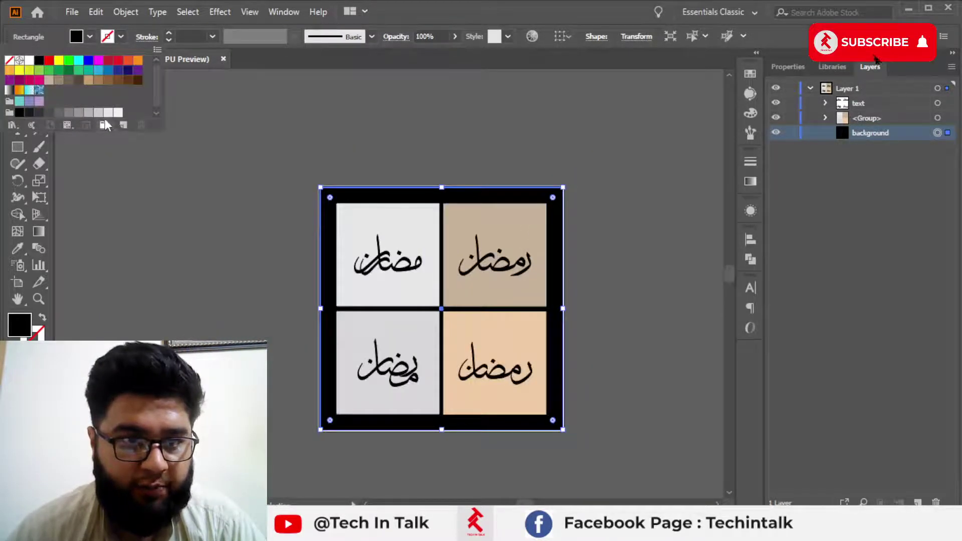
left_click(119, 113)
scroll(570, 224, "up", 3)
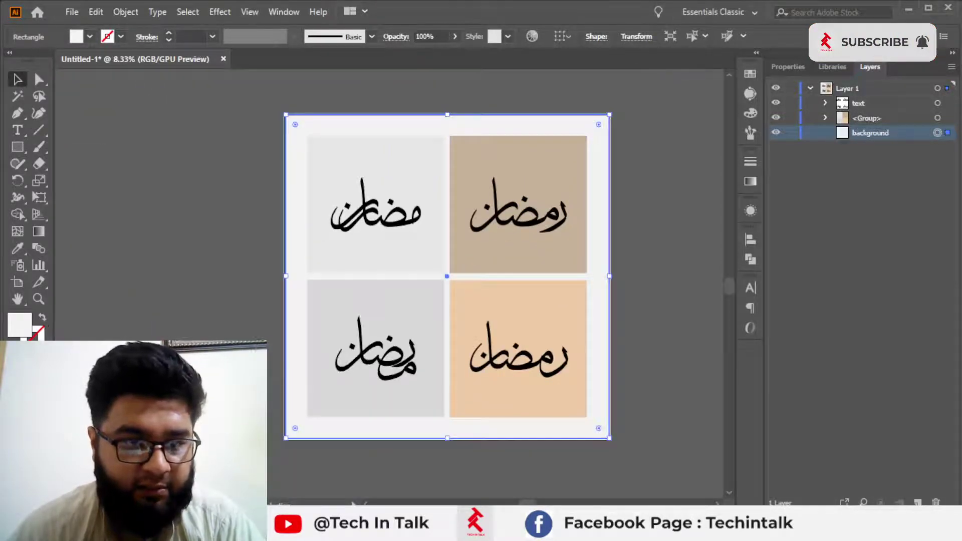
Apply a radial white-to-black gradient fill to the background rectangle
left_click(750, 182)
left_click(587, 180)
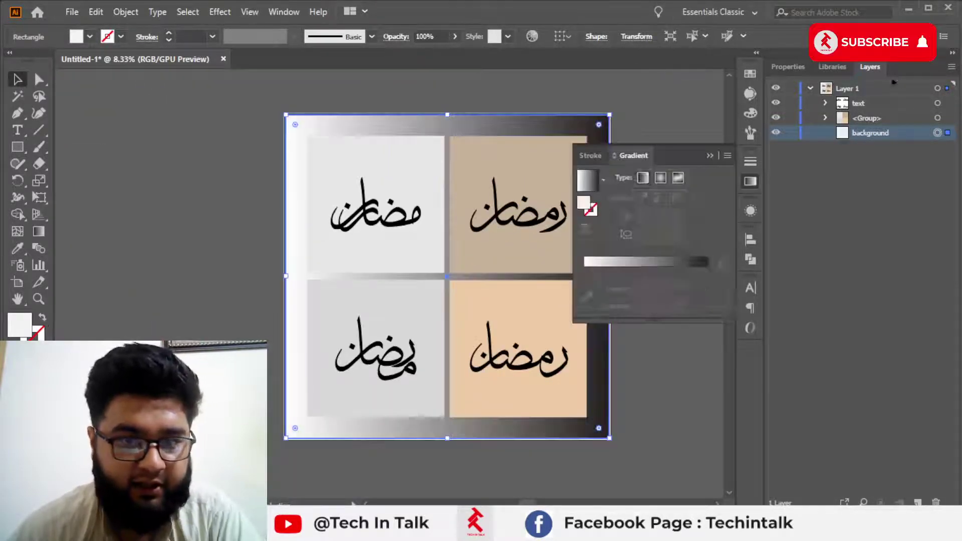
left_click(660, 177)
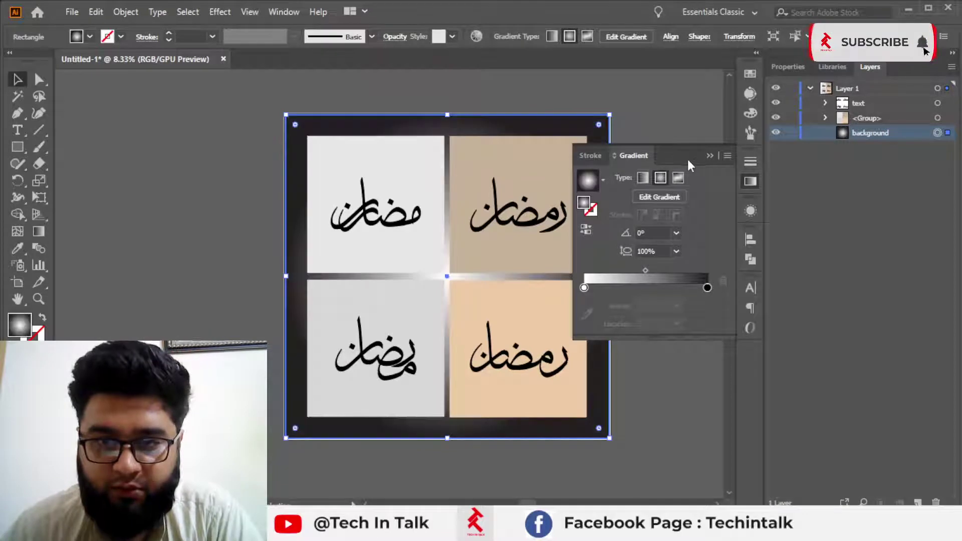
left_click(707, 287)
left_click_drag(707, 288, 704, 289)
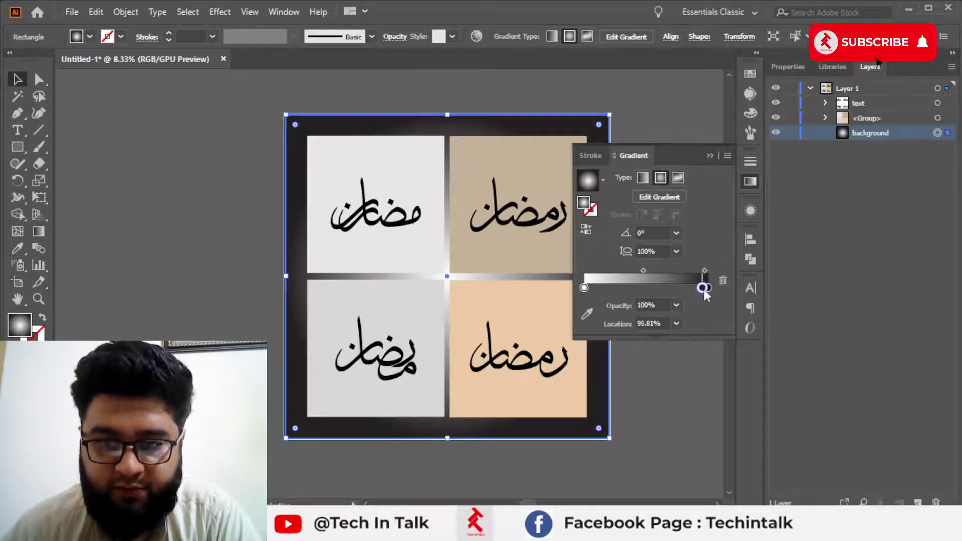
double_click(703, 289)
left_click(723, 282)
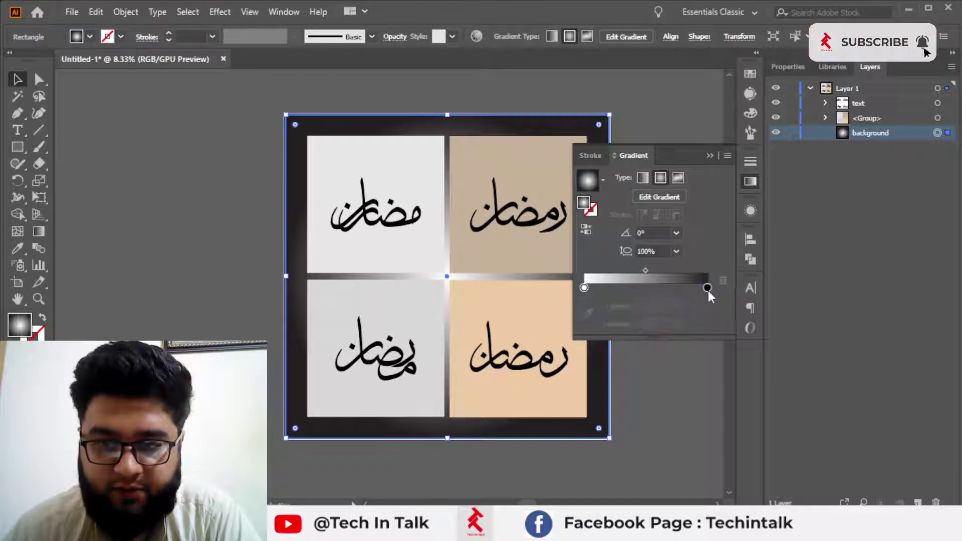
Change the gradient's black stop to the second-lightest gray swatch and reverse the gradient
left_click(707, 288)
double_click(707, 289)
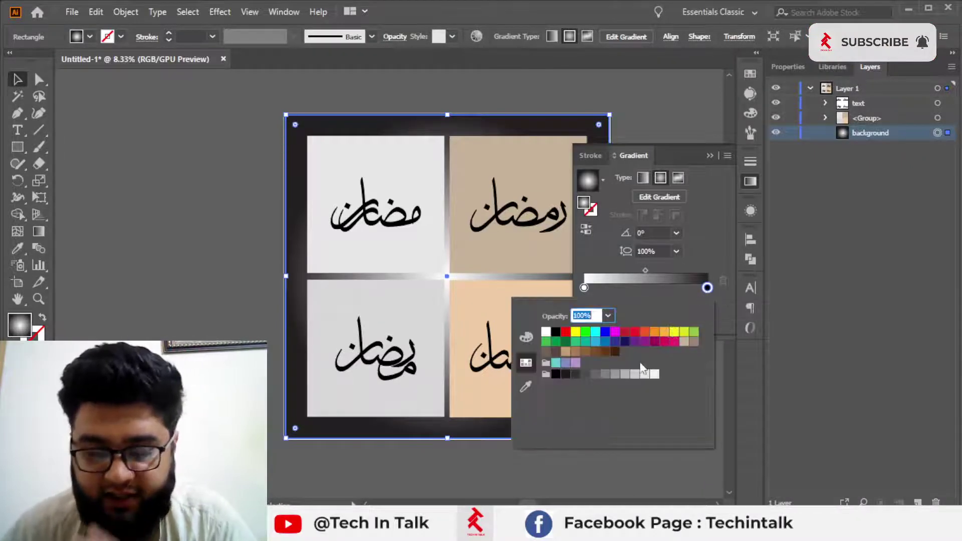
left_click(634, 375)
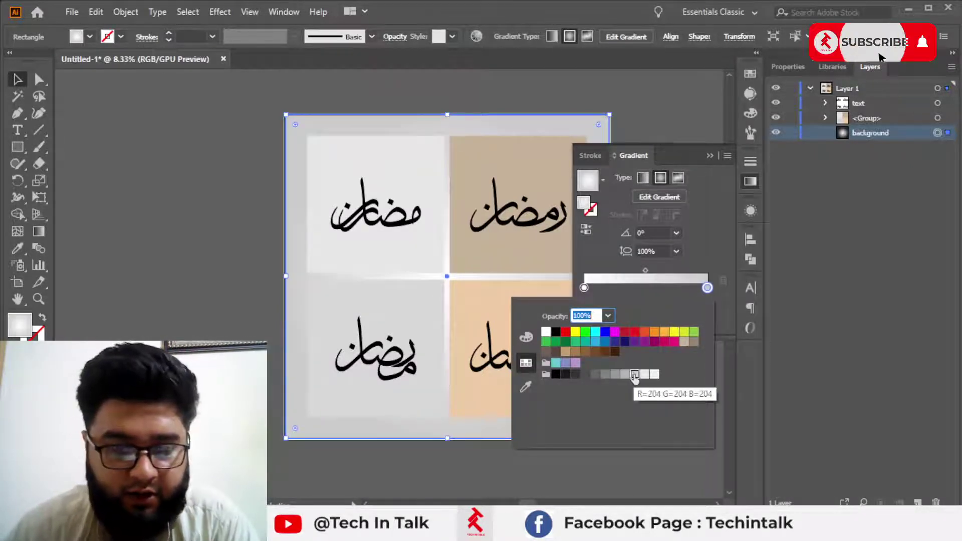
left_click(645, 376)
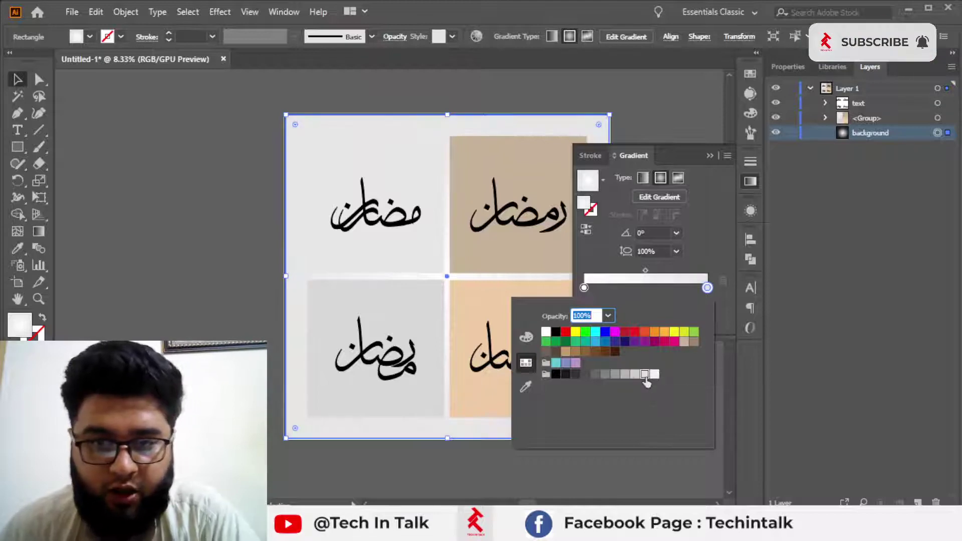
left_click(578, 228)
left_click(579, 228)
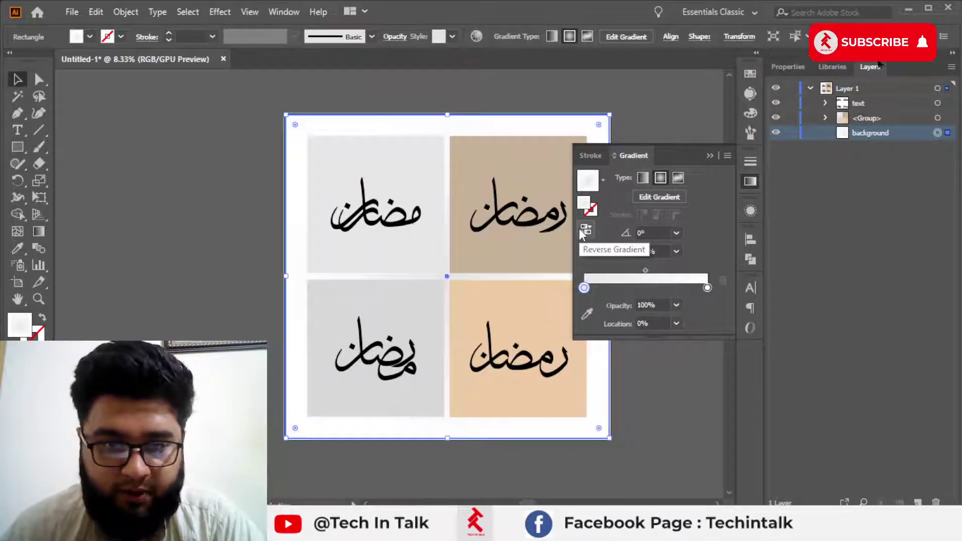
Set the gradient's centre stop to the R=204 G=204 B=204 gray swatch
double_click(584, 289)
left_click(635, 374)
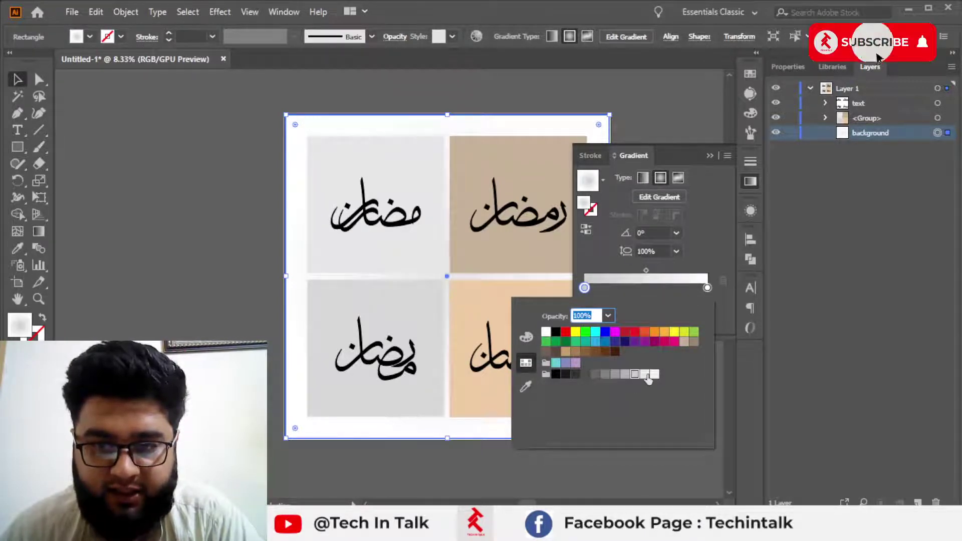
left_click(697, 155)
left_click(709, 155)
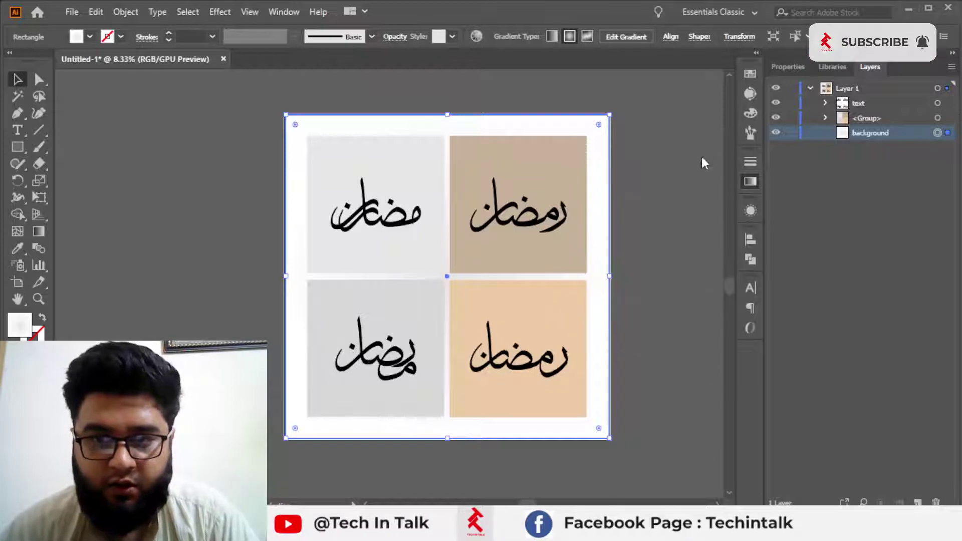
Fill the group of four calligraphy words with the very dark gray swatch just lighter than black
left_click(658, 170)
key("ctrl+0")
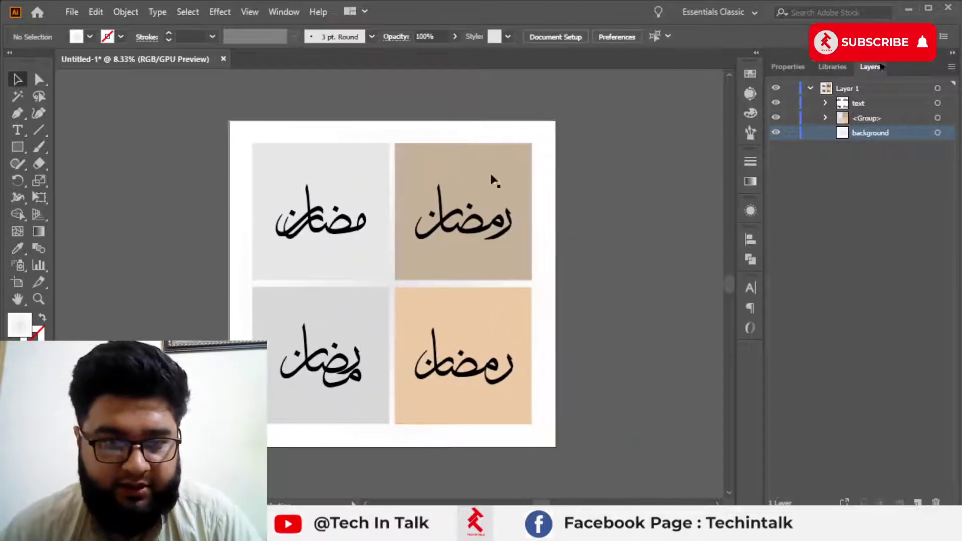
left_click(321, 221)
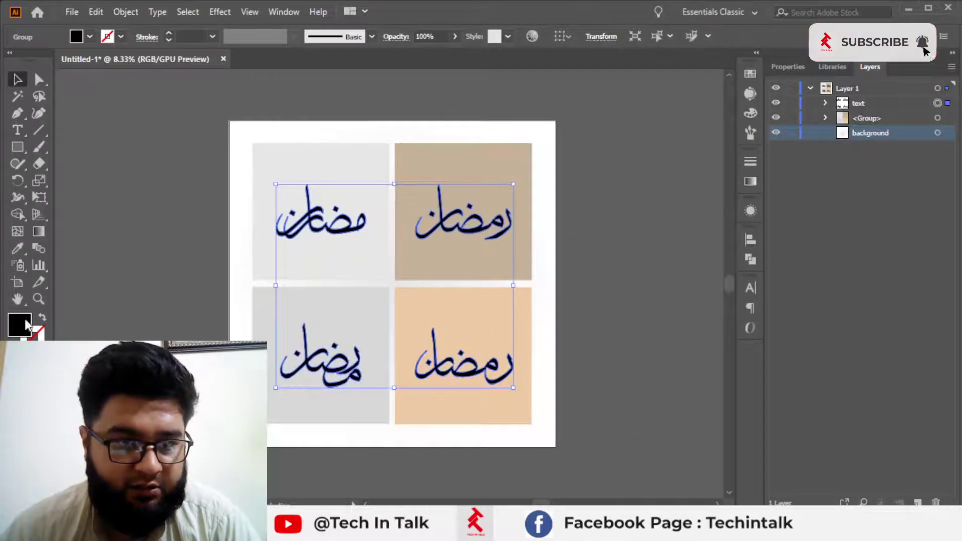
left_click(89, 37)
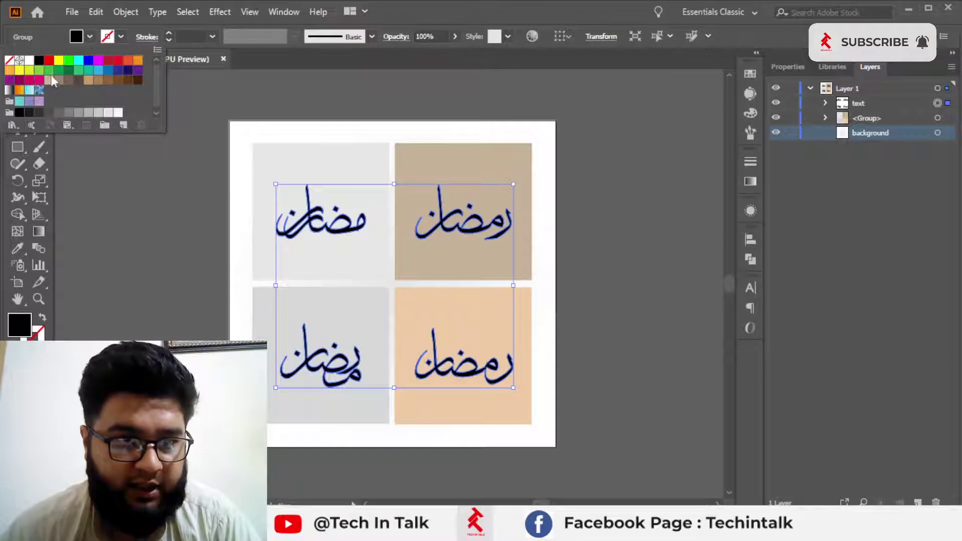
left_click(35, 113)
left_click(151, 236)
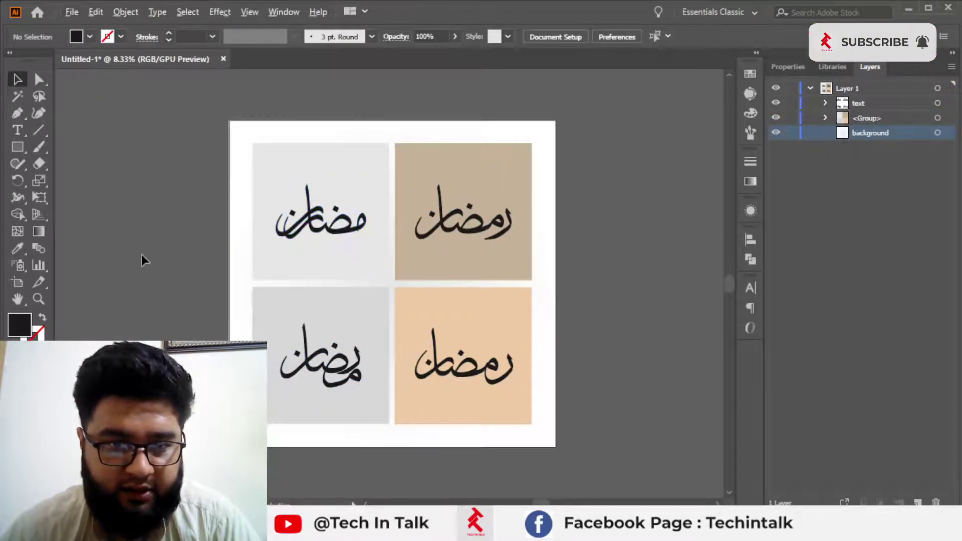
Examine the recoloured words, the four squares and the background rectangle up close and as a whole
scroll(170, 266, "right", 2)
scroll(158, 266, "up", 4)
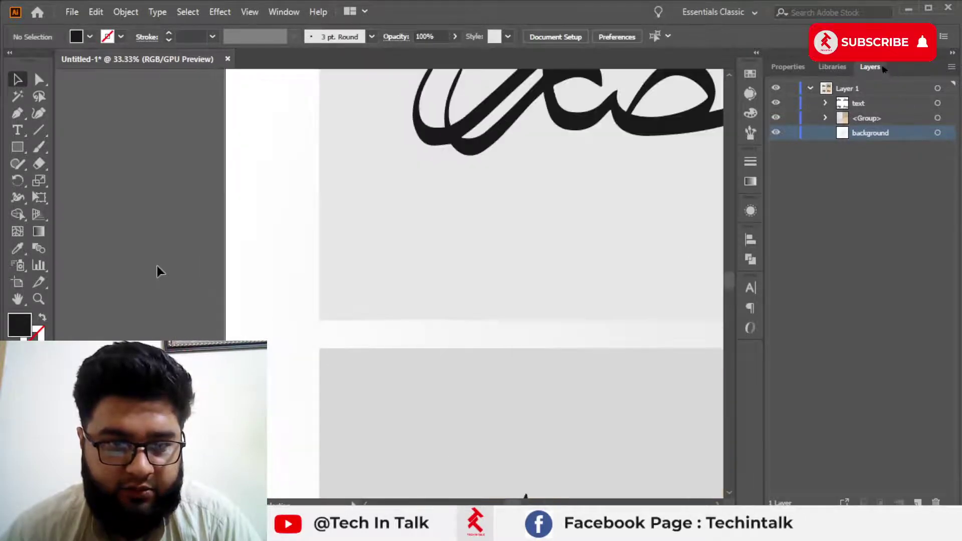
scroll(158, 265, "down", 4)
left_click(203, 152)
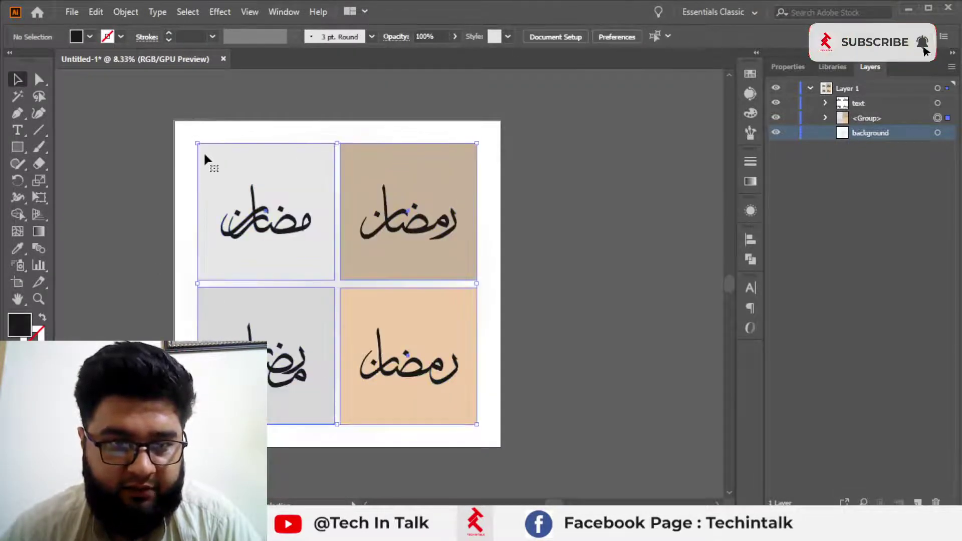
left_click(204, 159)
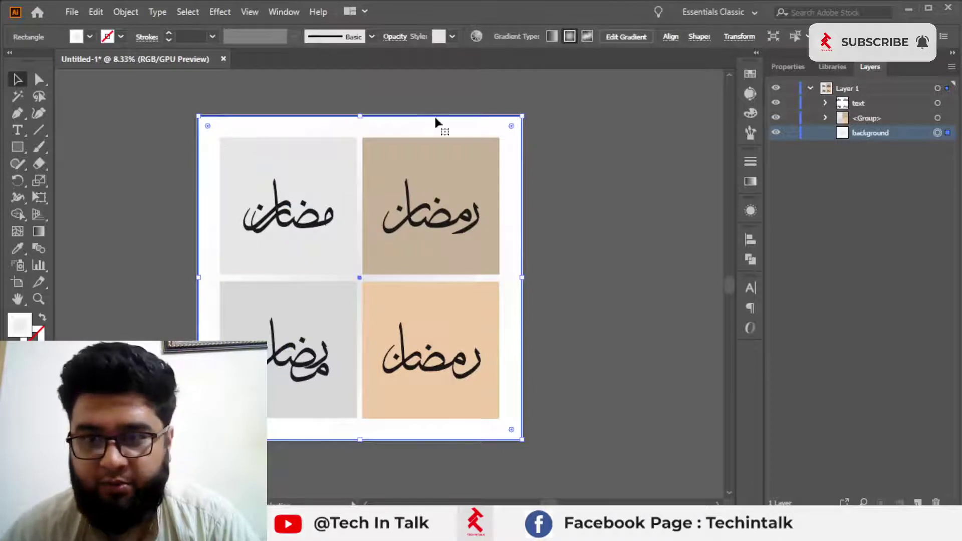
scroll(326, 119, "up", 3)
scroll(320, 129, "down", 2)
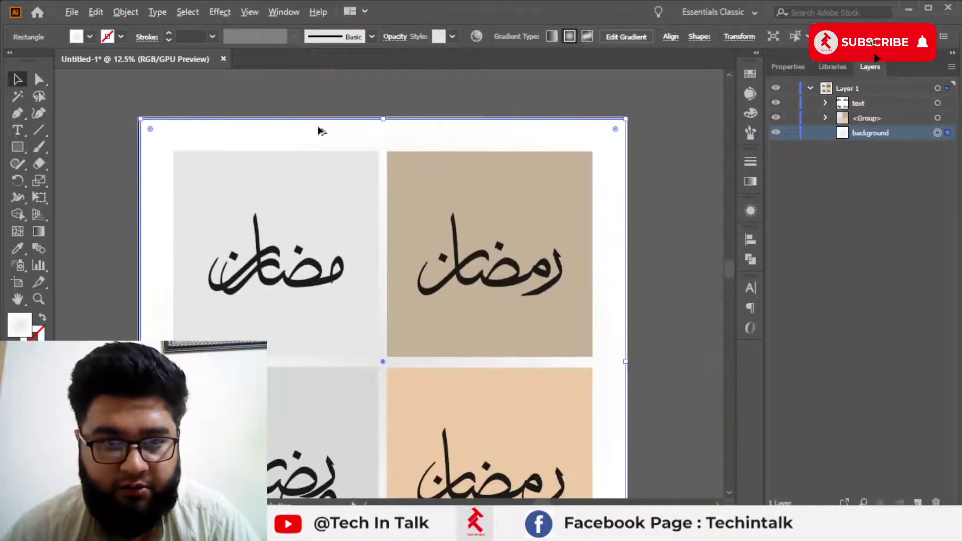
left_click(680, 262)
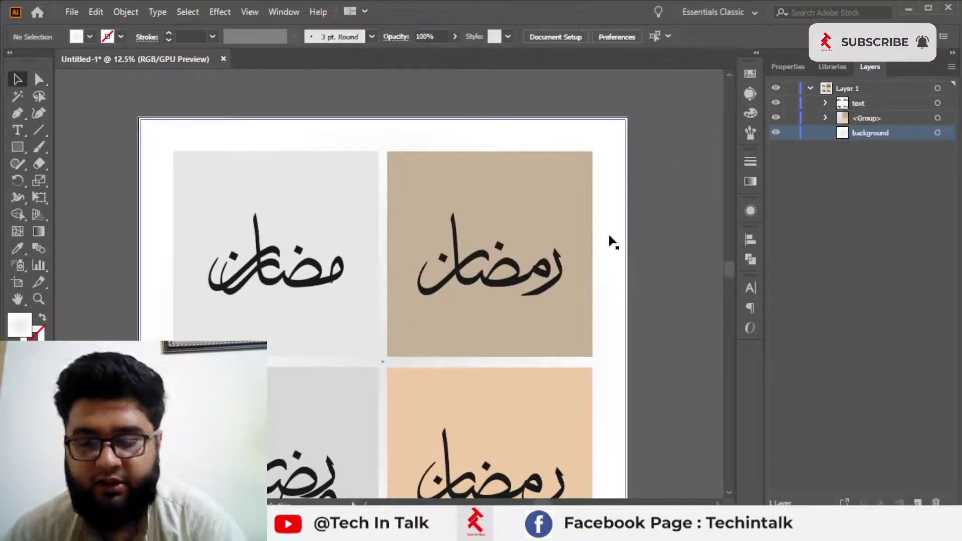
scroll(611, 242, "down", 1)
left_click(548, 226)
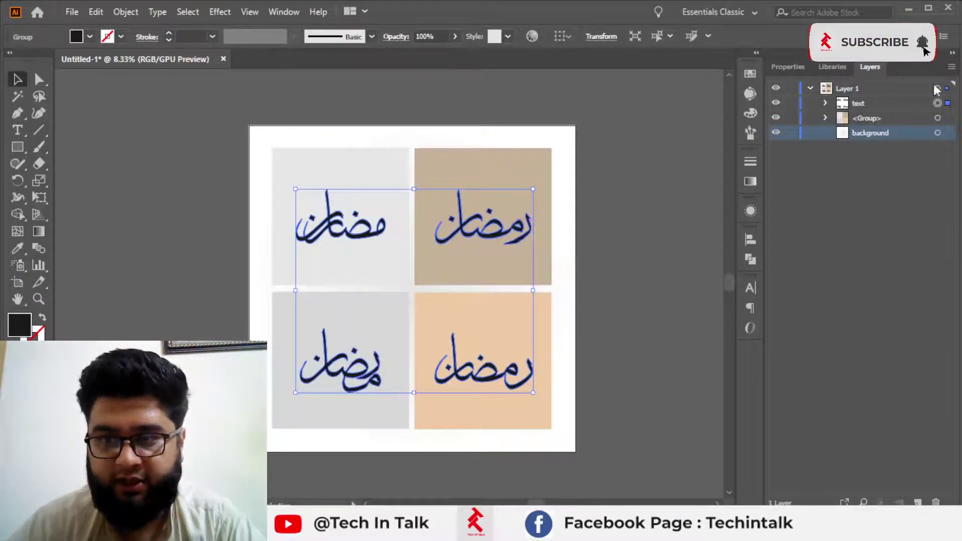
left_click(669, 136)
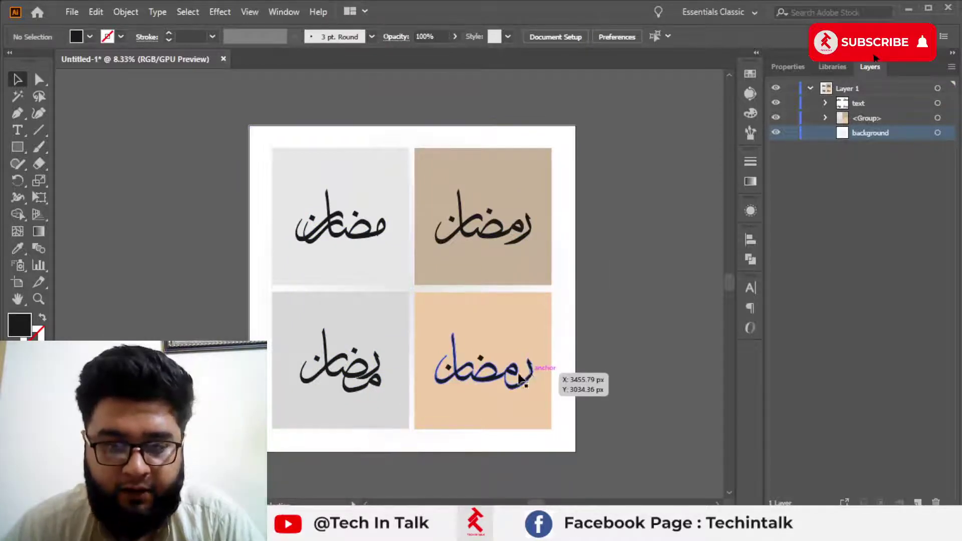
Draw a dark circle about 576 px in diameter above the word on the peach square
left_click(479, 370)
scroll(480, 370, "up", 2)
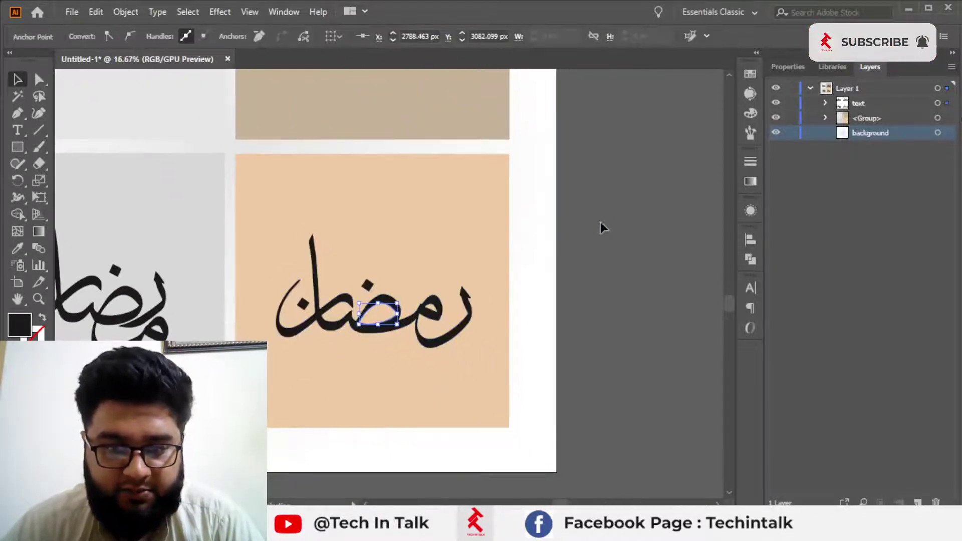
left_click(434, 257)
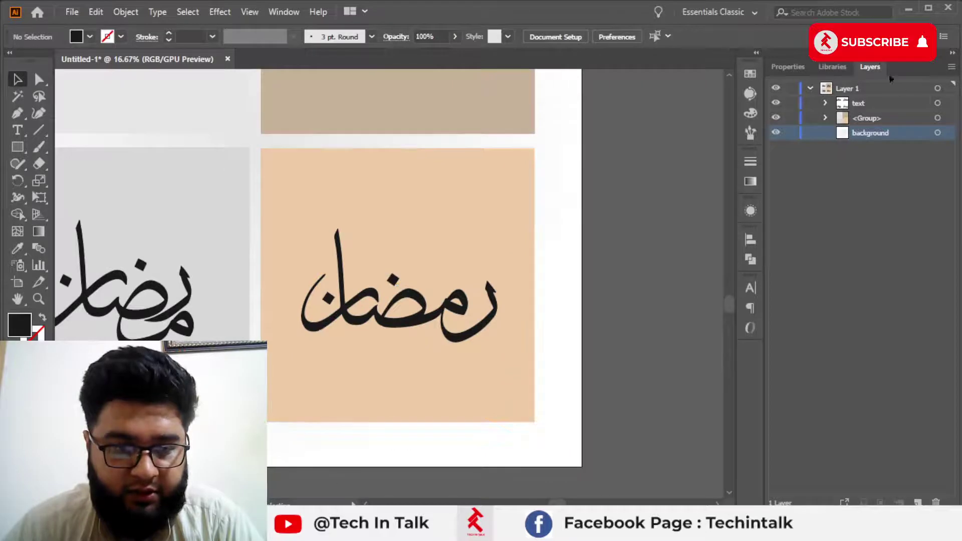
scroll(408, 204, "up", 1)
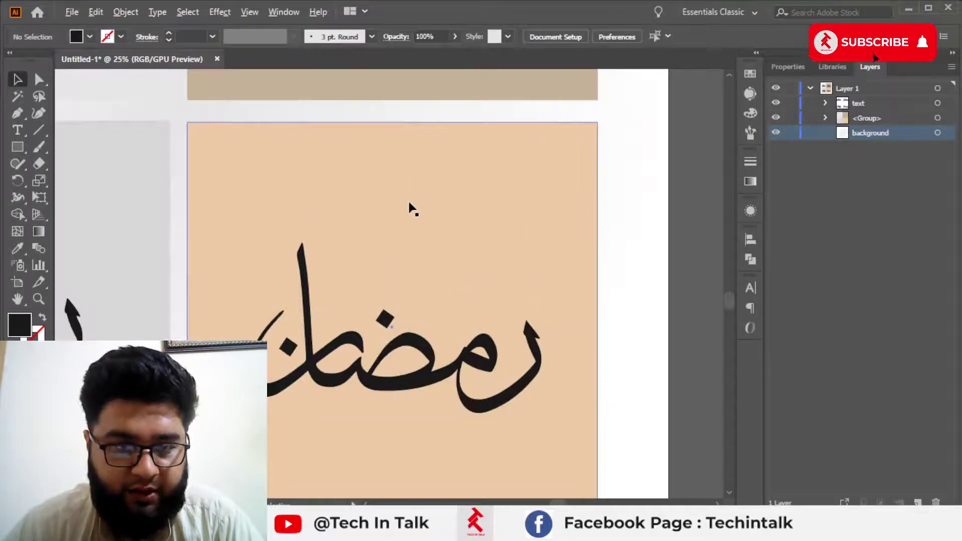
left_click(19, 165)
left_click(17, 146)
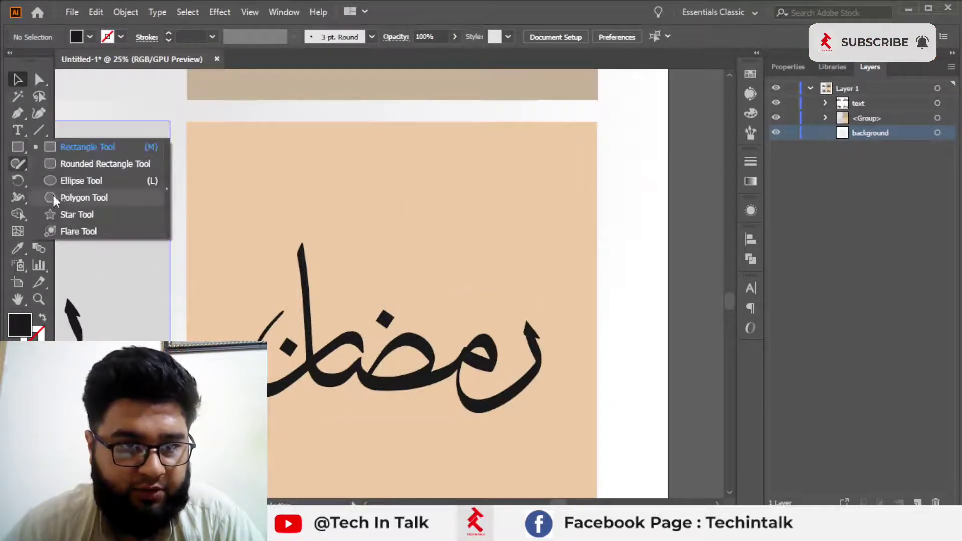
left_click(67, 179)
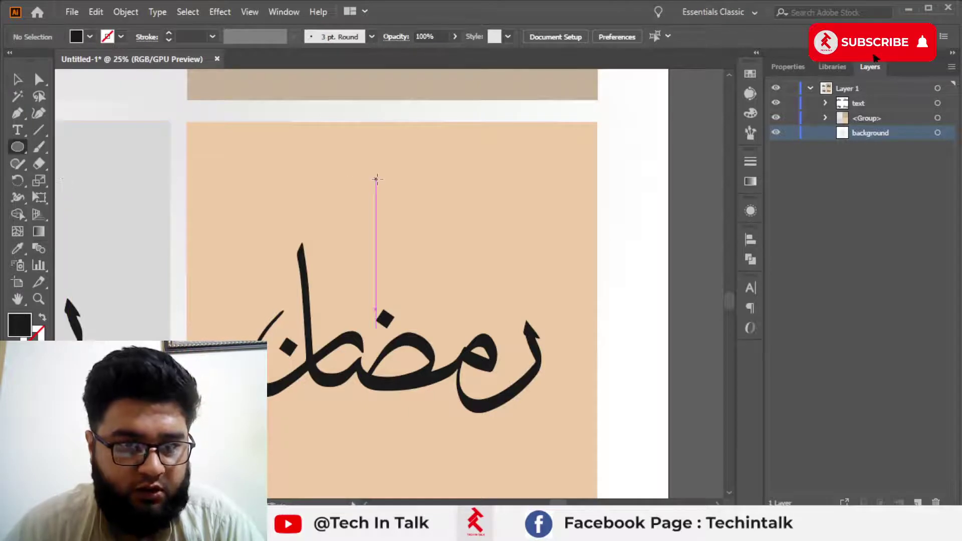
left_click_drag(376, 166, 452, 239)
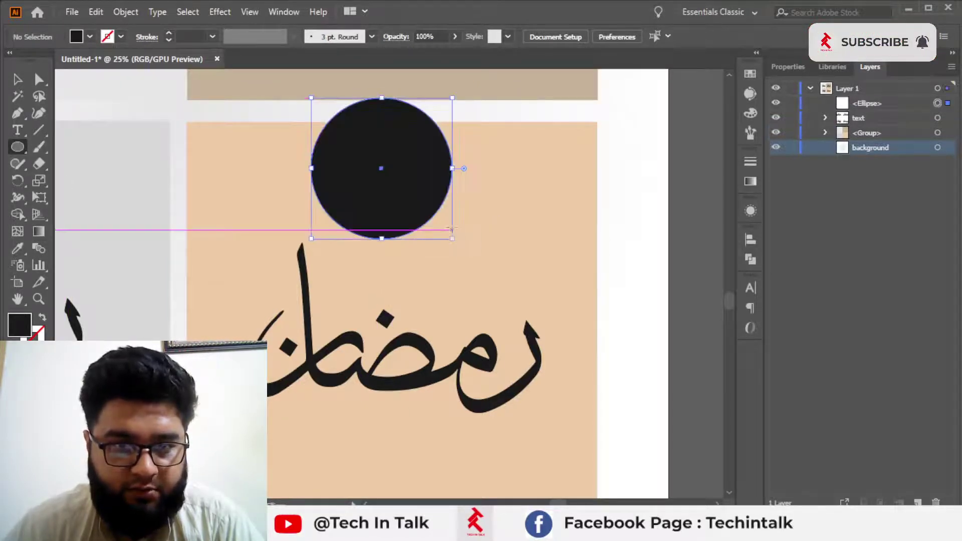
Duplicate the circle slightly up and to the right, then split the two overlapping circles with Pathfinder Divide
key("v")
left_click_drag(396, 173, 413, 153)
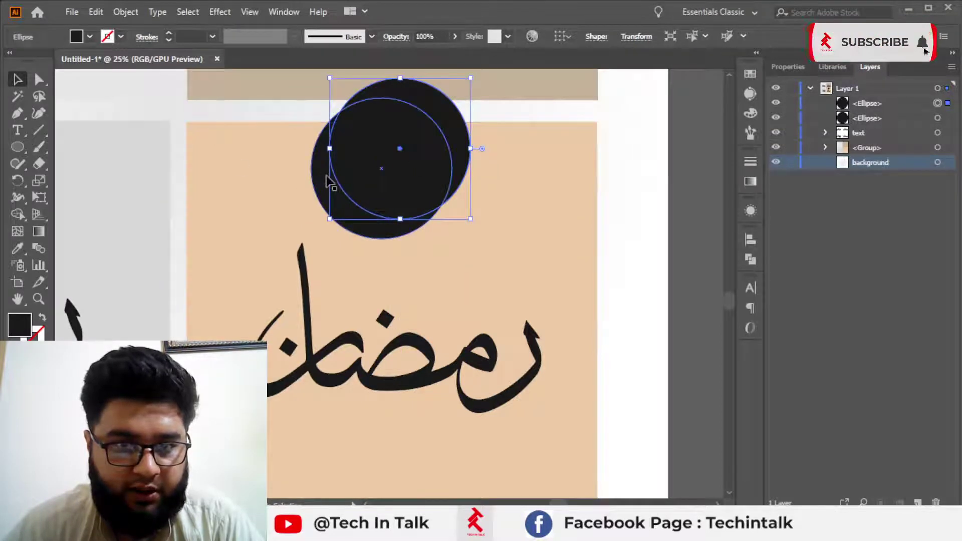
left_click(351, 193, "shift")
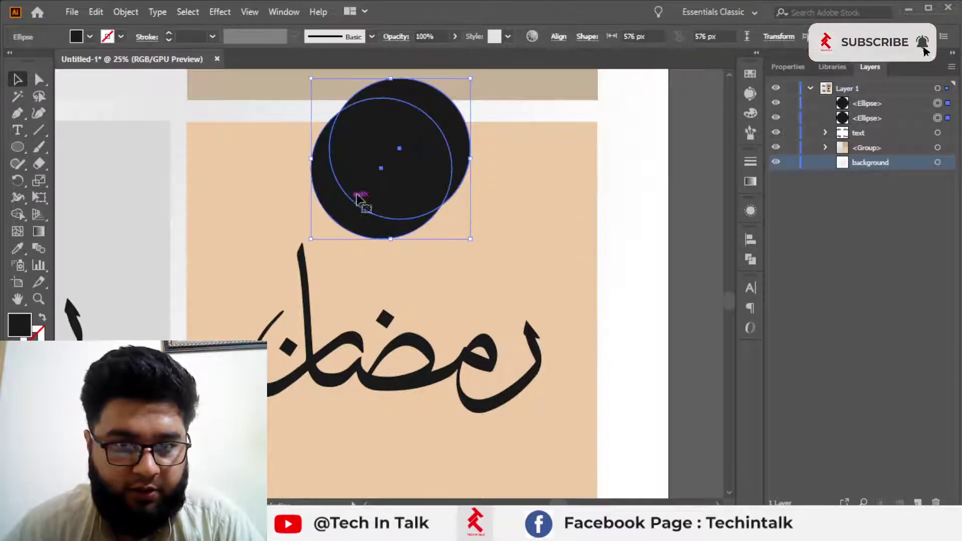
left_click(582, 39)
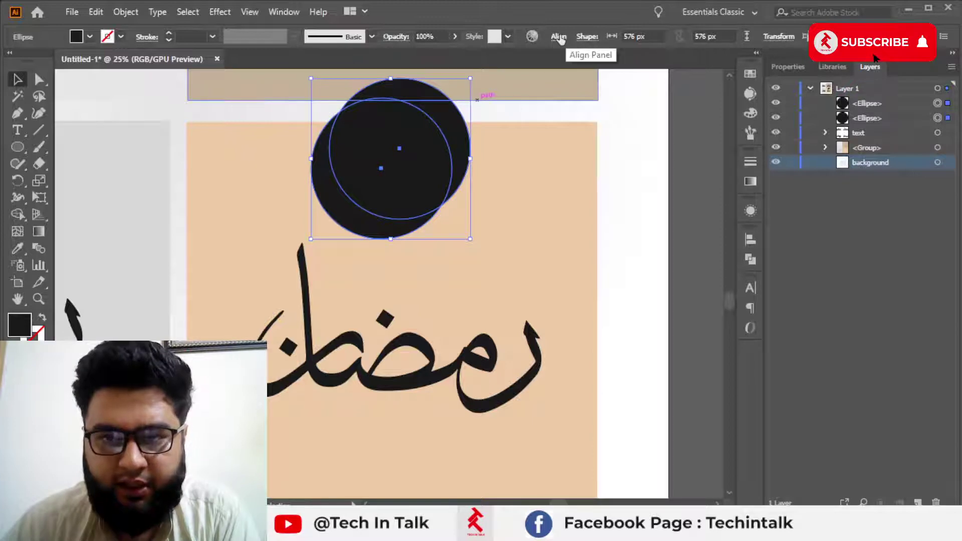
left_click(751, 259)
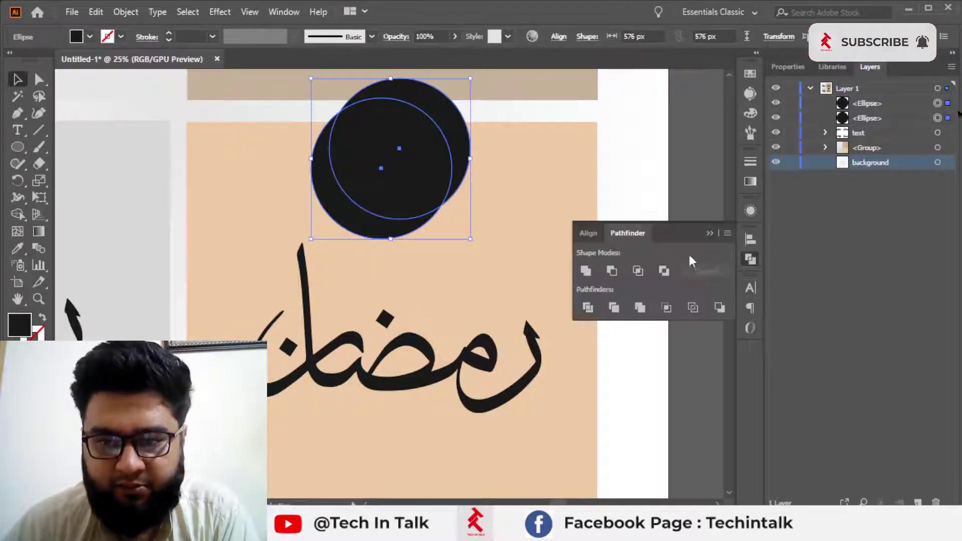
left_click(588, 308)
left_click(681, 154)
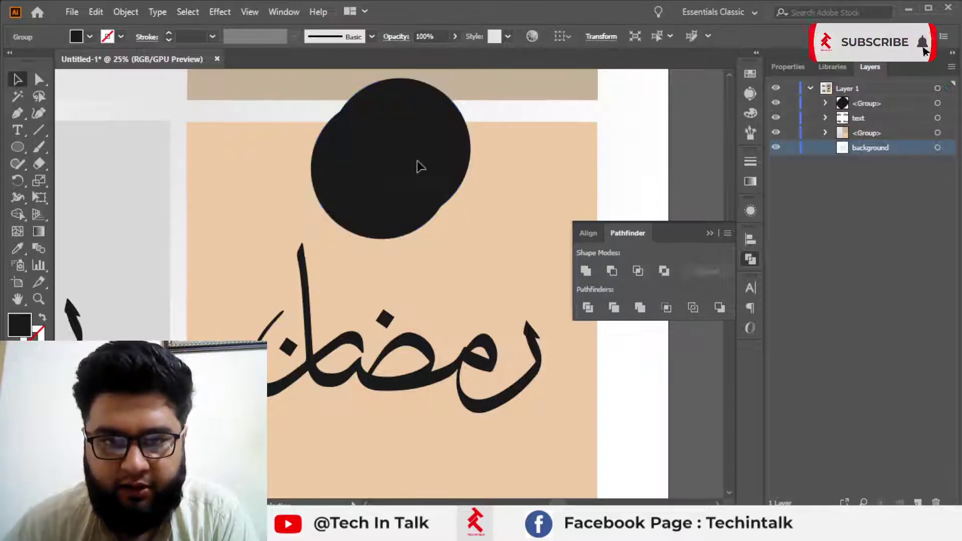
key("Delete")
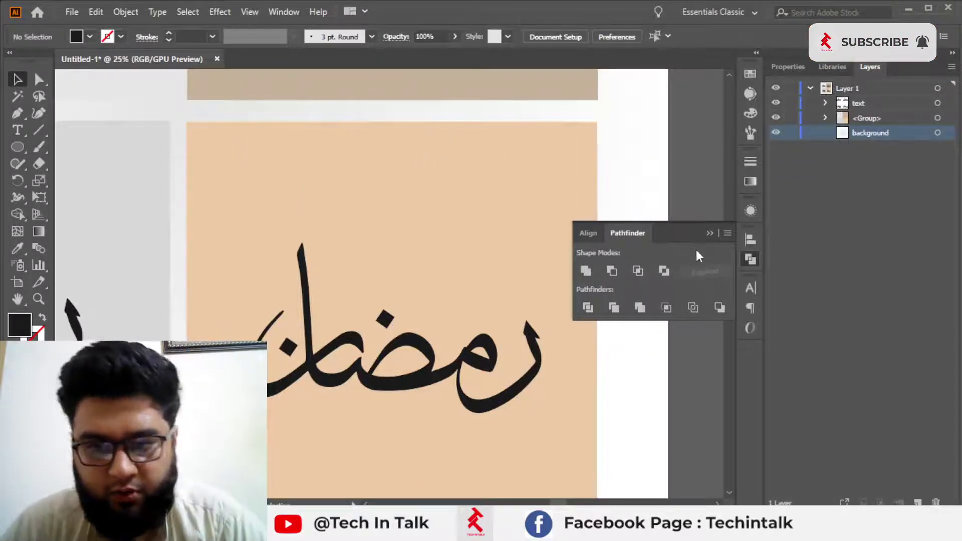
key("ctrl+z")
Ungroup the divided circles and delete the central overlap and the upper-right piece, leaving only the lower-left crescent
right_click(405, 152)
left_click(440, 271)
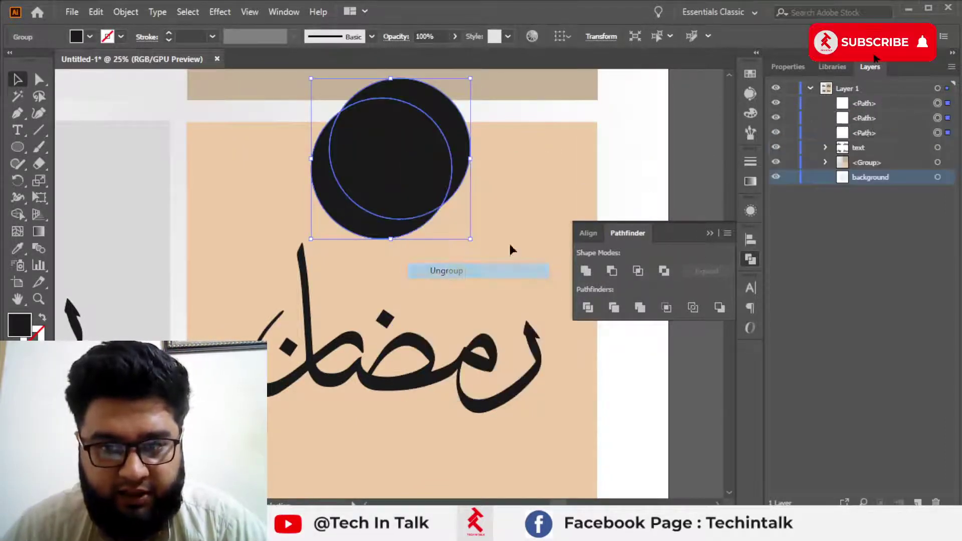
left_click(408, 145)
key("Delete")
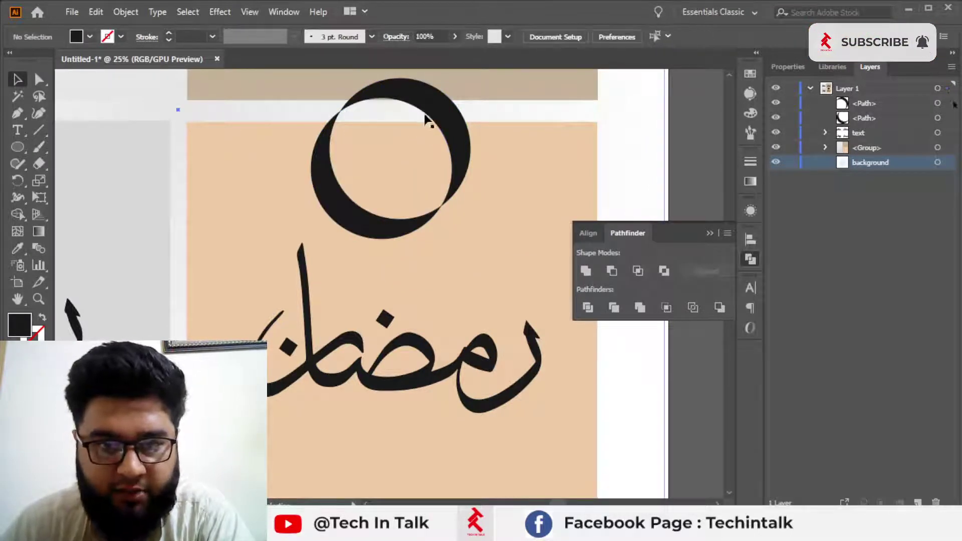
left_click(704, 233)
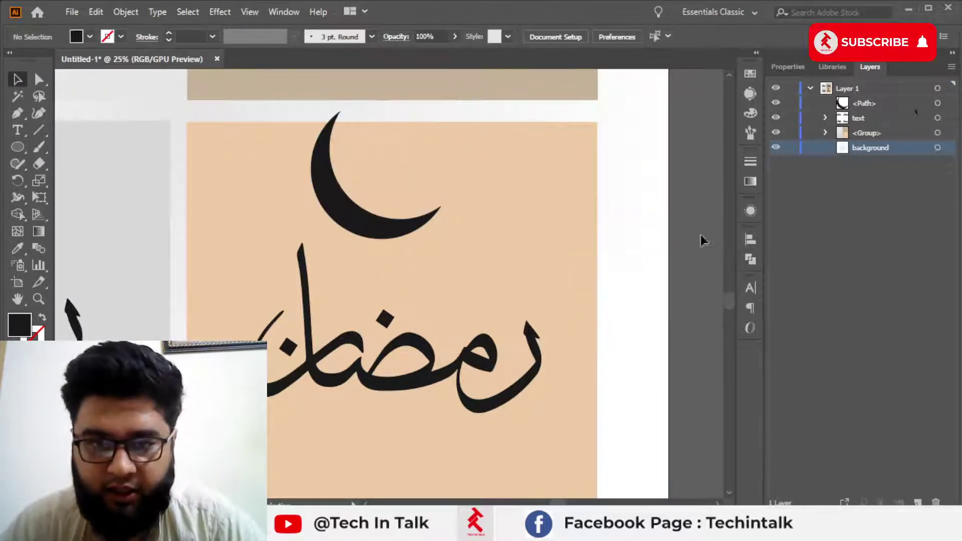
Move the crescent down, shrink it slightly and place it over the tip of the word's tall vertical stroke
left_click_drag(342, 213, 343, 268)
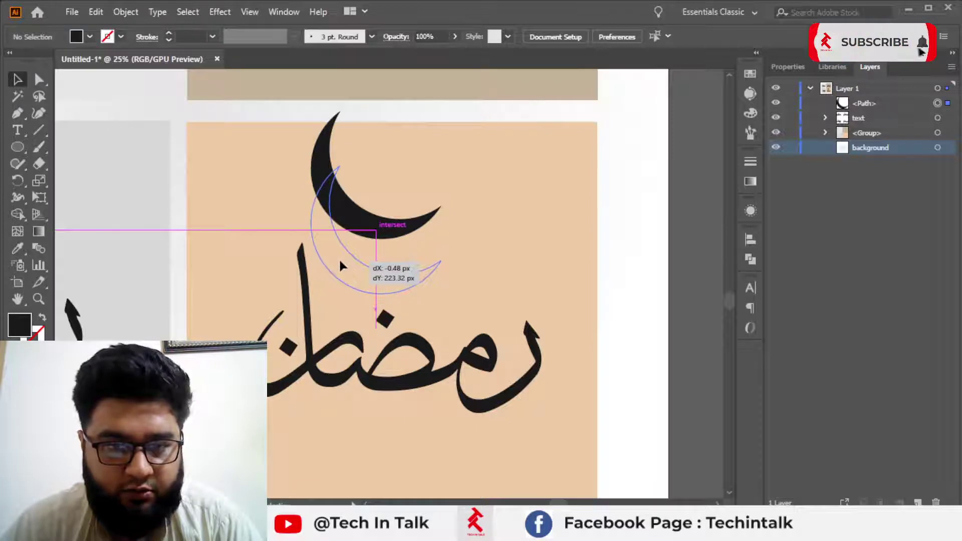
left_click_drag(441, 166, 425, 181)
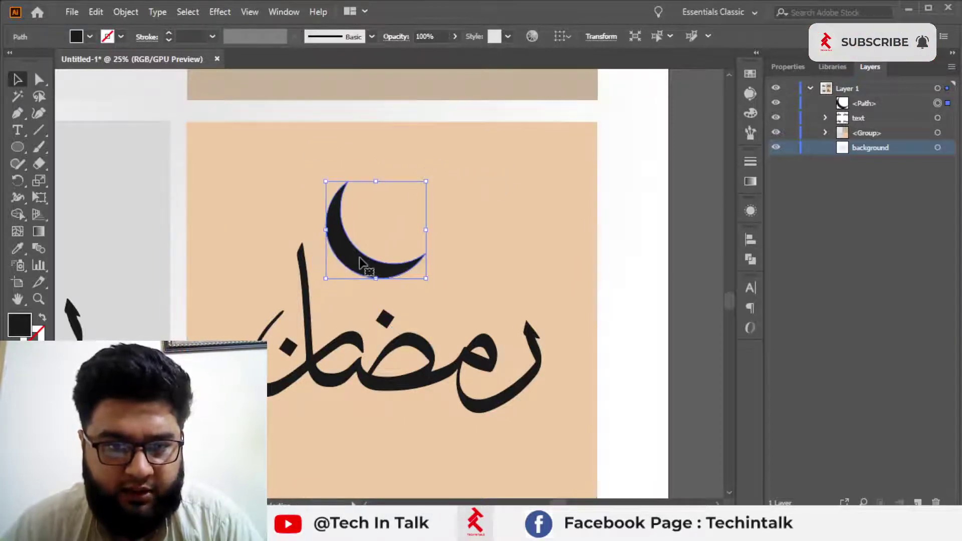
left_click_drag(365, 262, 275, 277)
left_click(618, 236)
left_click(339, 276)
left_click(652, 241)
left_click(496, 286)
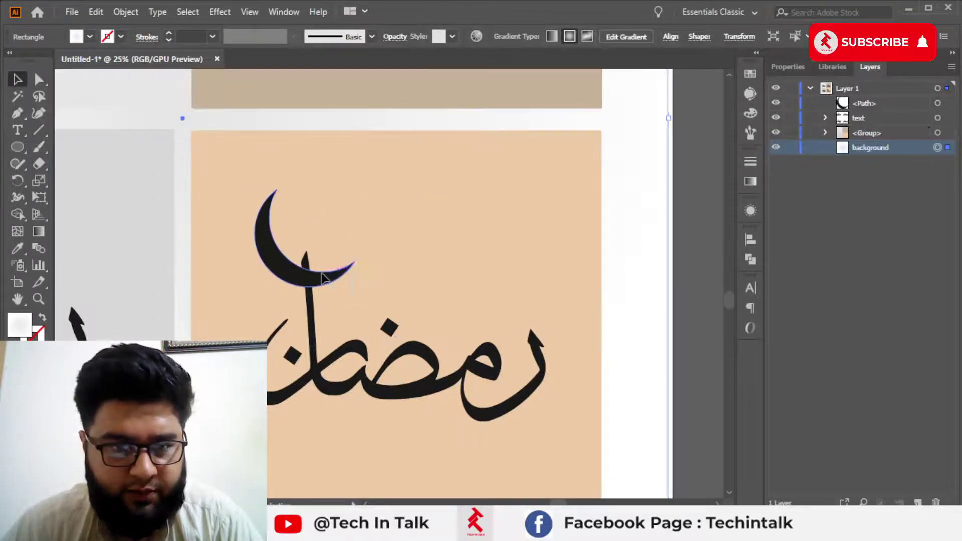
Reorder the crescent path so it sits directly below the text group in Layer 1
left_click(938, 102)
left_click_drag(864, 103, 862, 127)
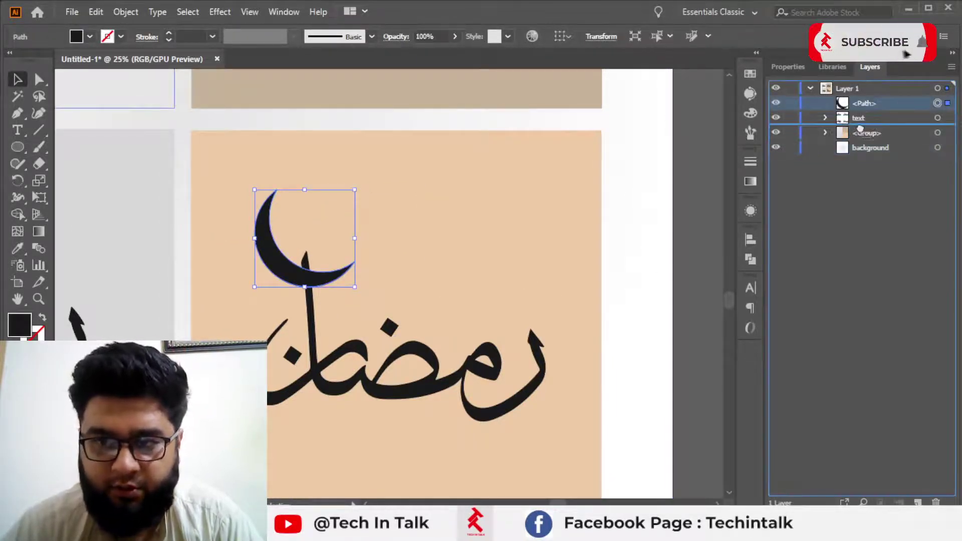
left_click(714, 188)
left_click_drag(408, 260, 429, 251)
Fill the crescent behind the word on the peach square with a medium-dark gray swatch
left_click(300, 264)
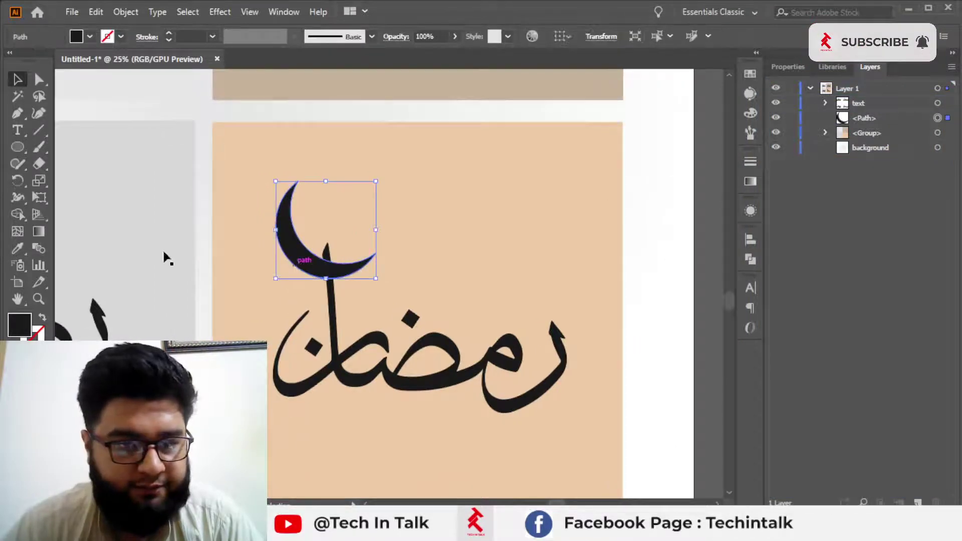
double_click(19, 328)
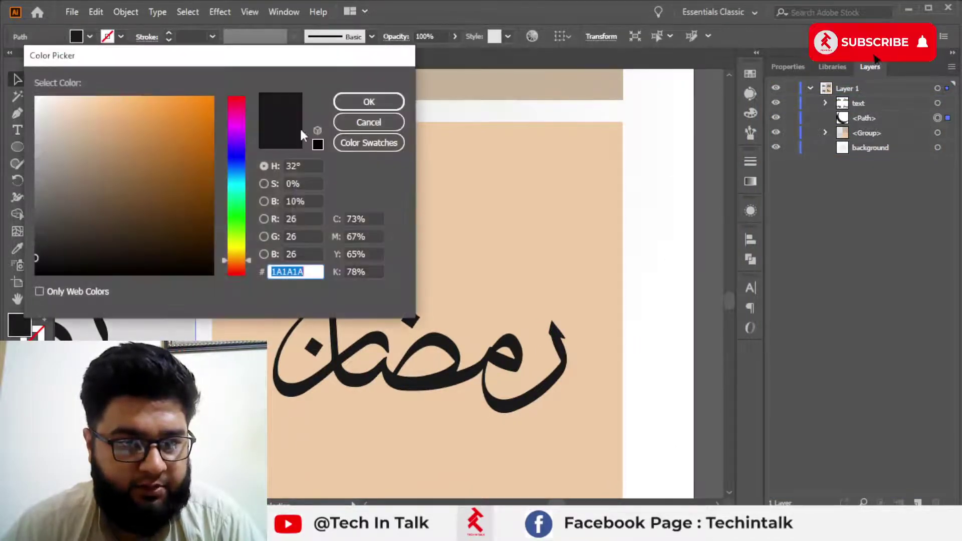
left_click(368, 122)
left_click(90, 36)
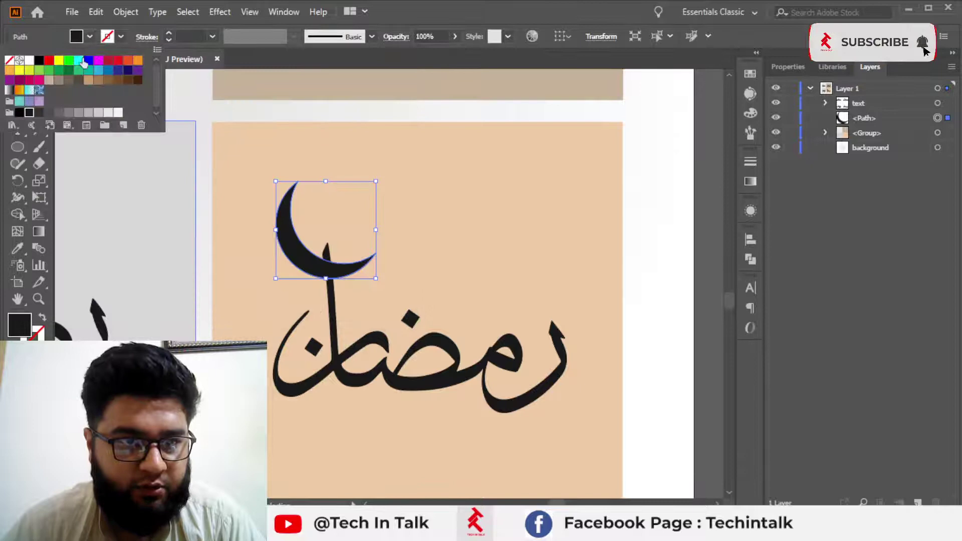
left_click(51, 112)
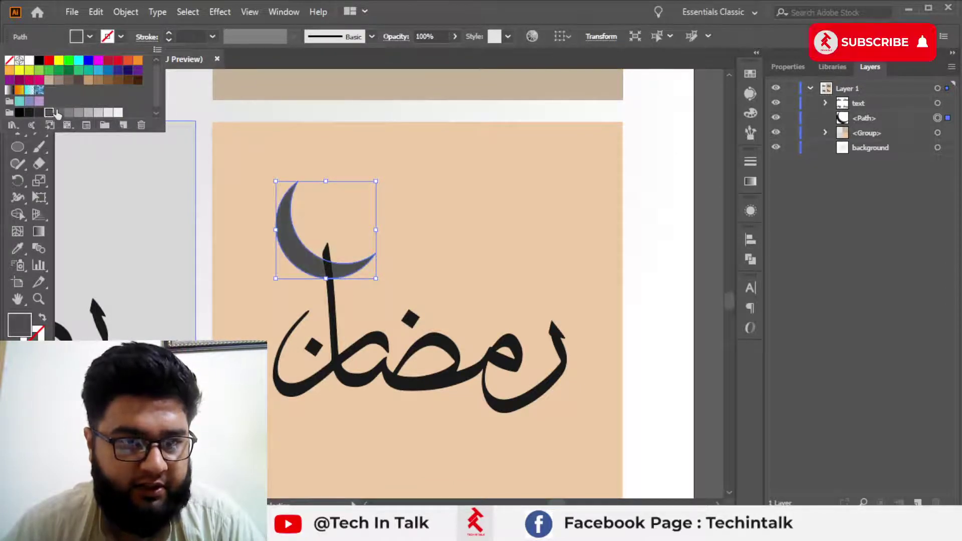
left_click(646, 243)
scroll(637, 243, "right", 1)
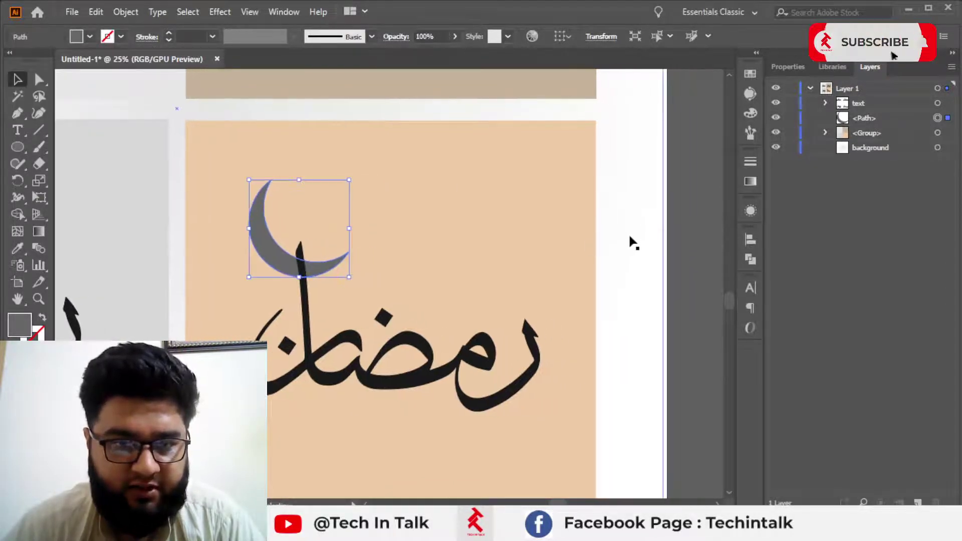
Enlarge the crescent behind the word on the peach square slightly by pulling out its lower-right corner, and deselect the artwork
left_click(304, 335)
left_click(302, 334)
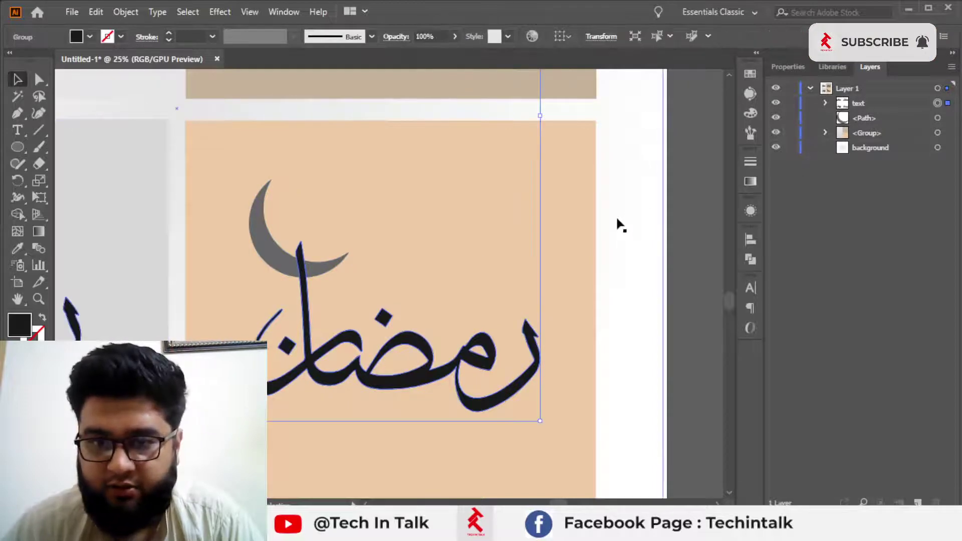
scroll(621, 217, "down", 2)
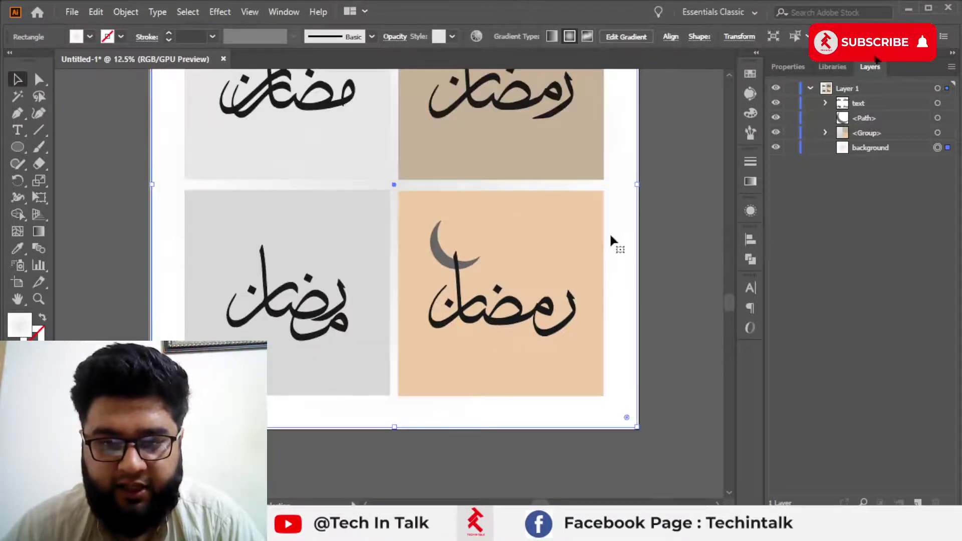
scroll(612, 247, "up", 3)
left_click(375, 293)
left_click(164, 296)
left_click_drag(165, 296, 291, 333)
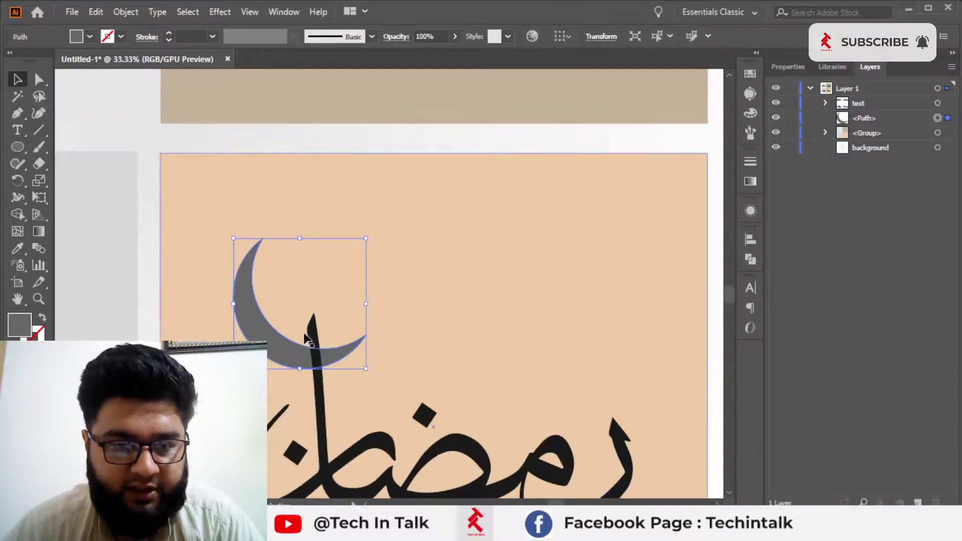
left_click_drag(370, 376, 400, 395)
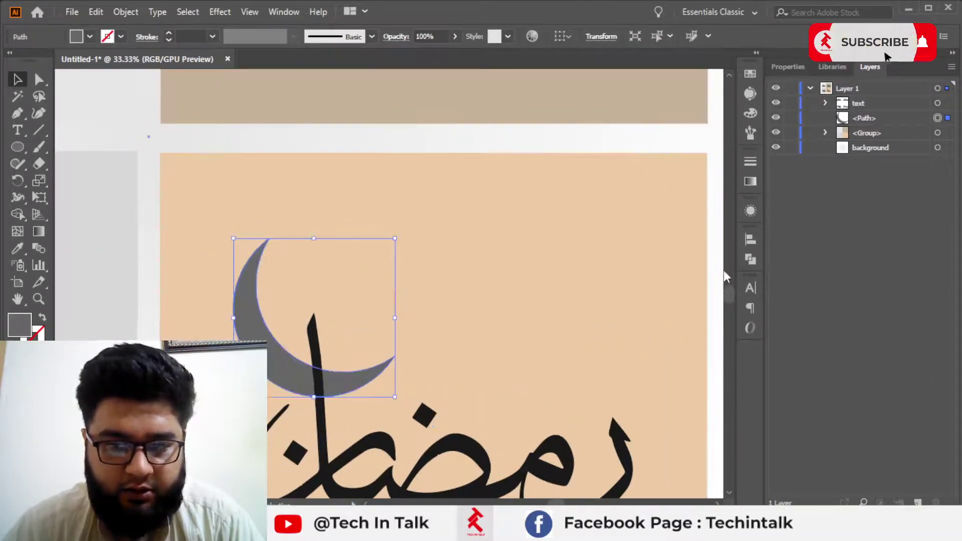
scroll(712, 280, "up", 4)
scroll(696, 284, "down", 2)
left_click(607, 242)
scroll(608, 242, "down", 2)
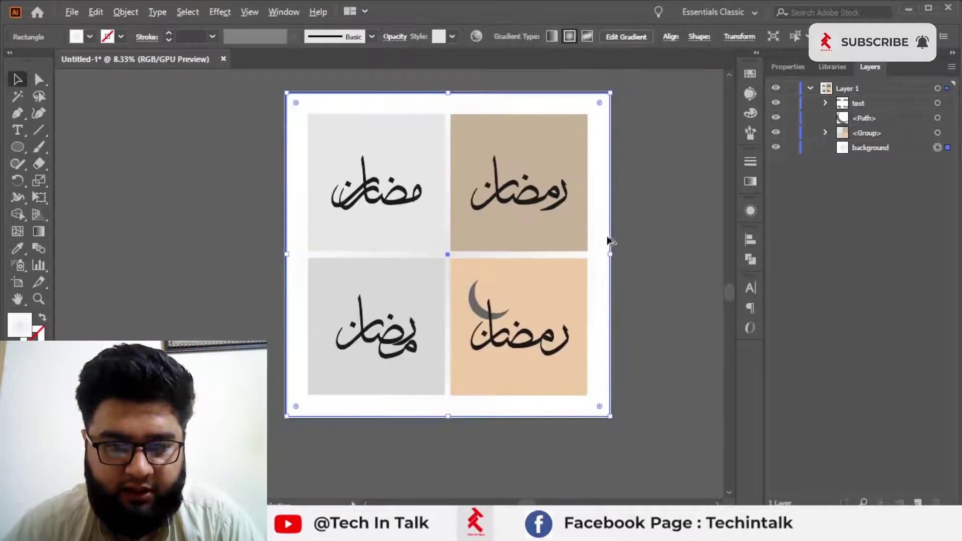
left_click(641, 186)
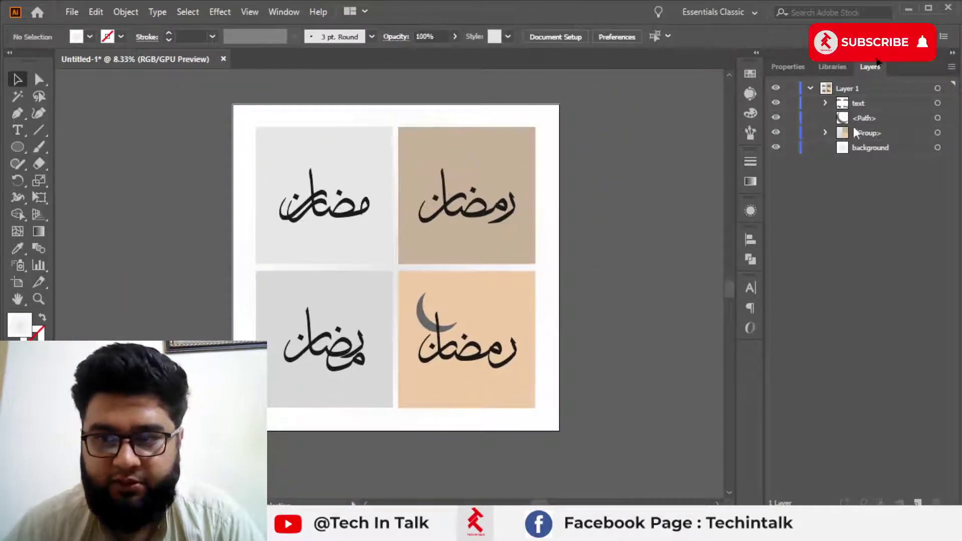
Move the crescent path into the group of coloured squares in Layer 1
left_click(870, 118)
left_click_drag(871, 118, 868, 133)
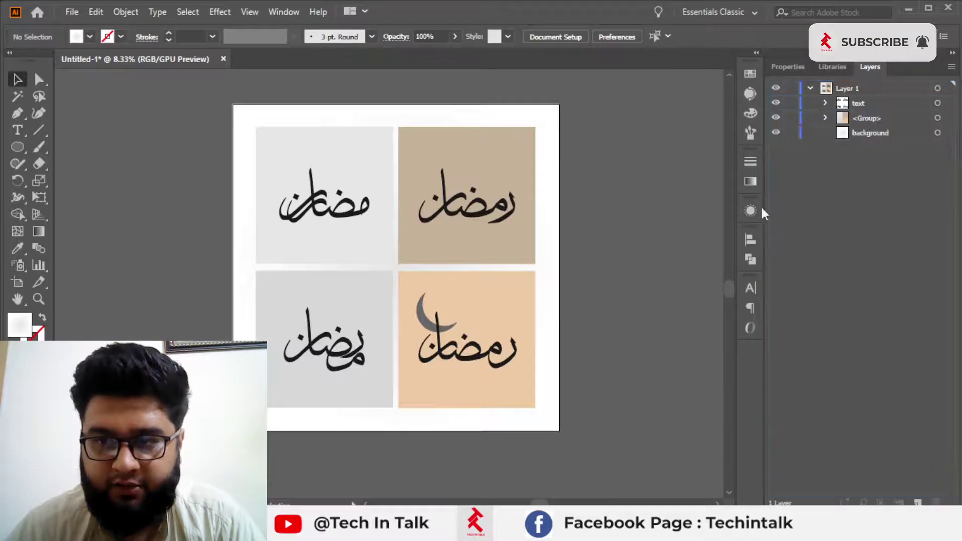
left_click_drag(563, 259, 544, 262)
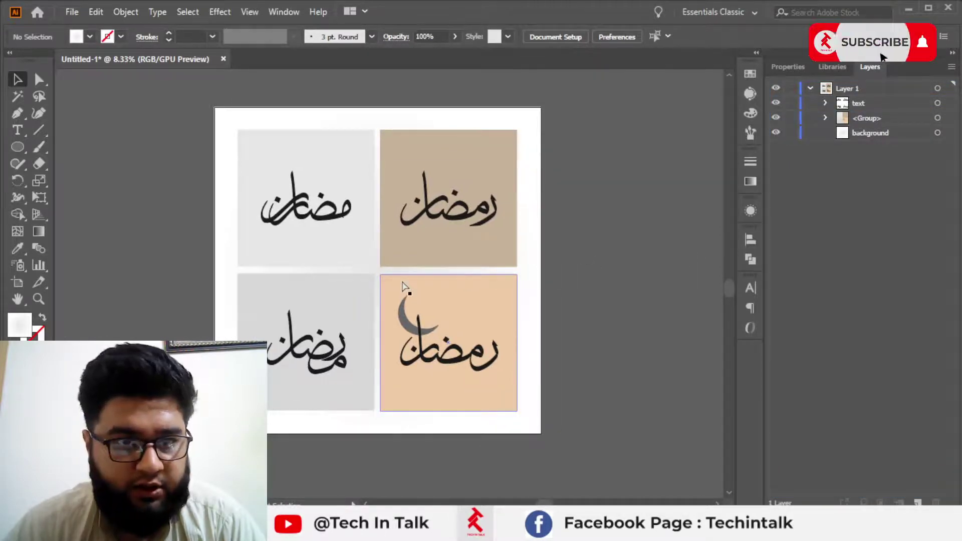
Export the artwork to the Desktop as a JPEG named ramzan
left_click(72, 12)
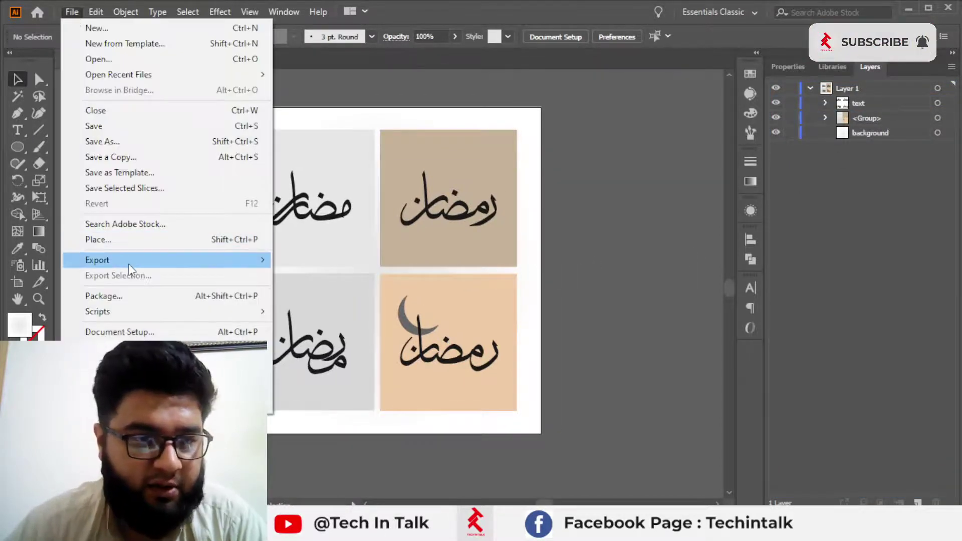
mouse_move(129, 260)
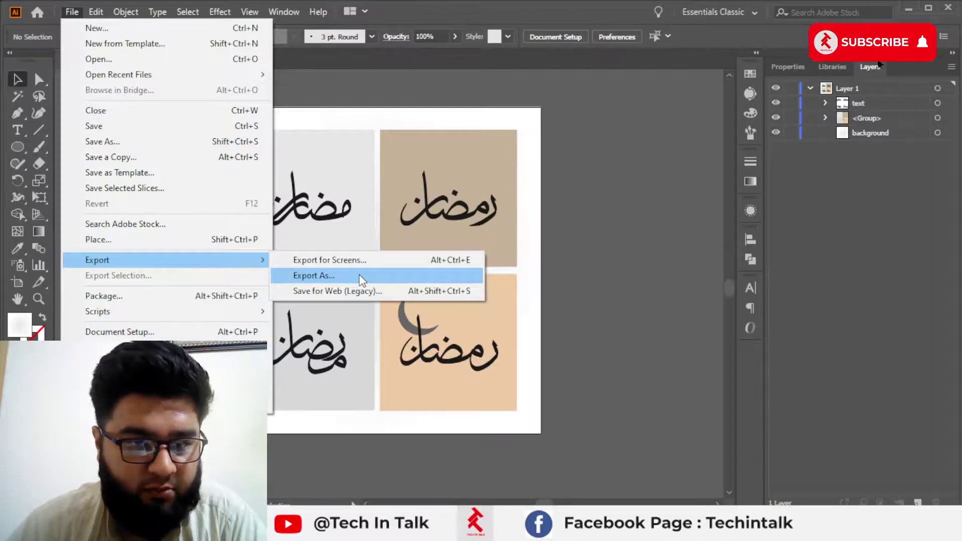
left_click(362, 276)
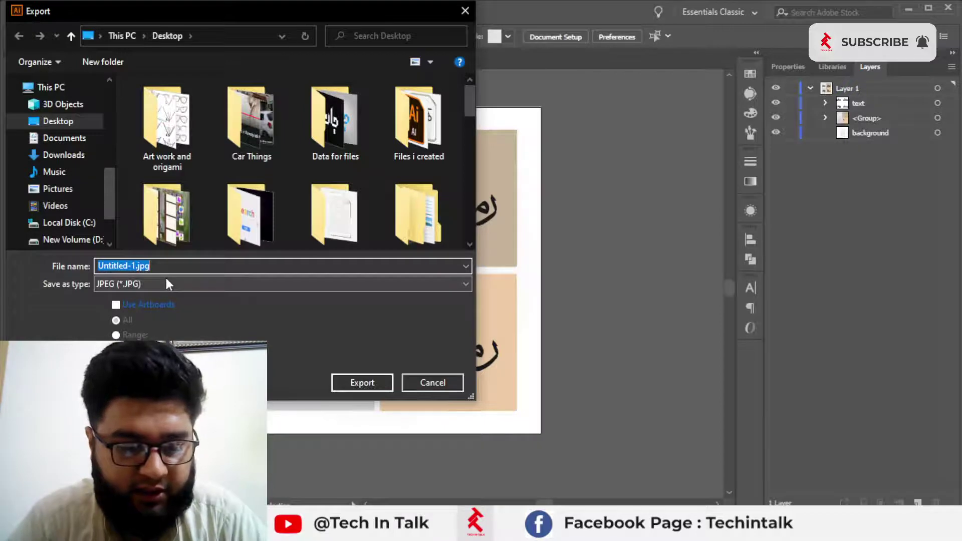
type("ramzan")
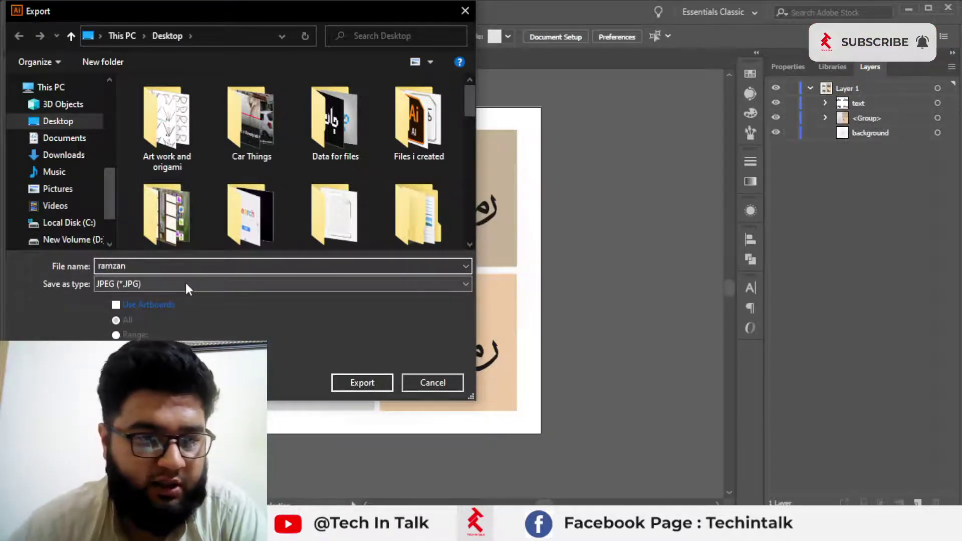
left_click(391, 383)
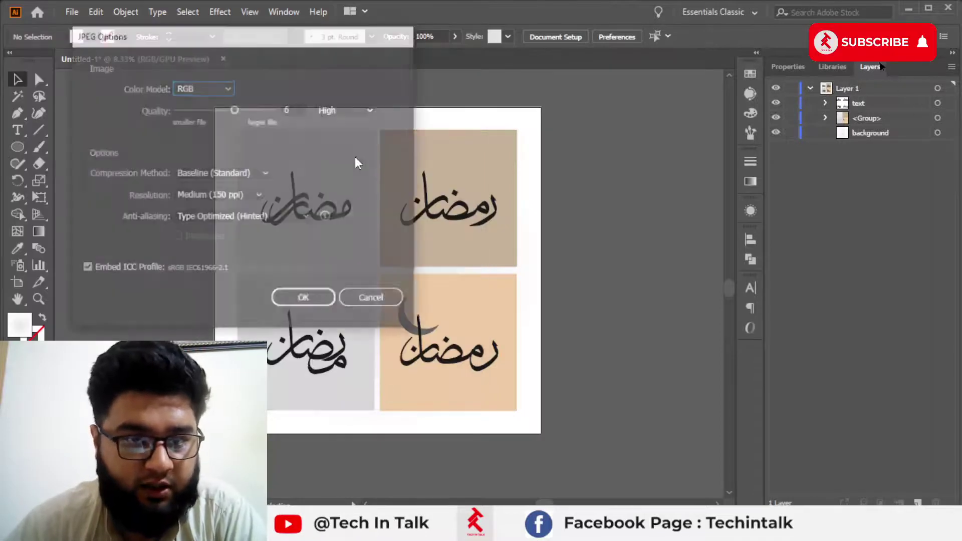
left_click(304, 299)
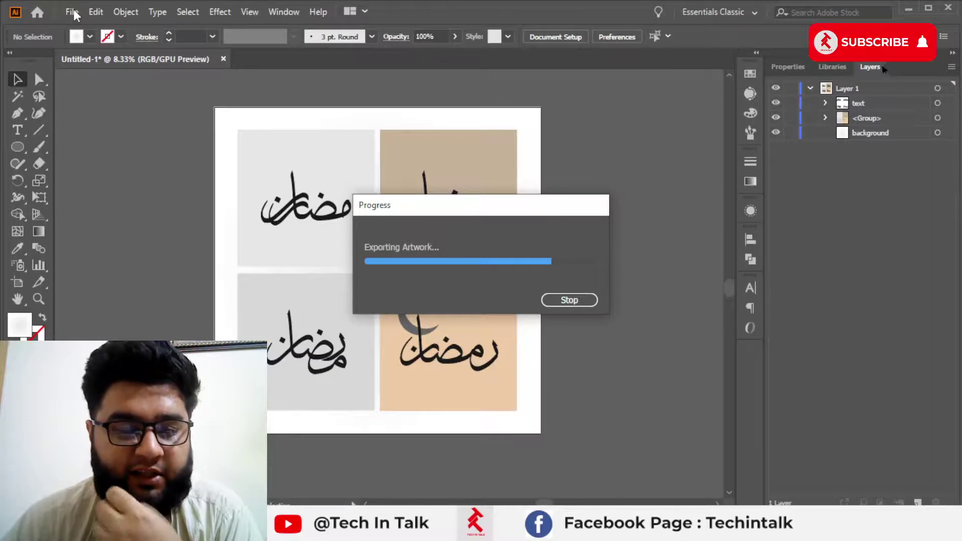
Save a copy of the document on the Desktop in Illustrator EPS format under the name ramzan
left_click(73, 12)
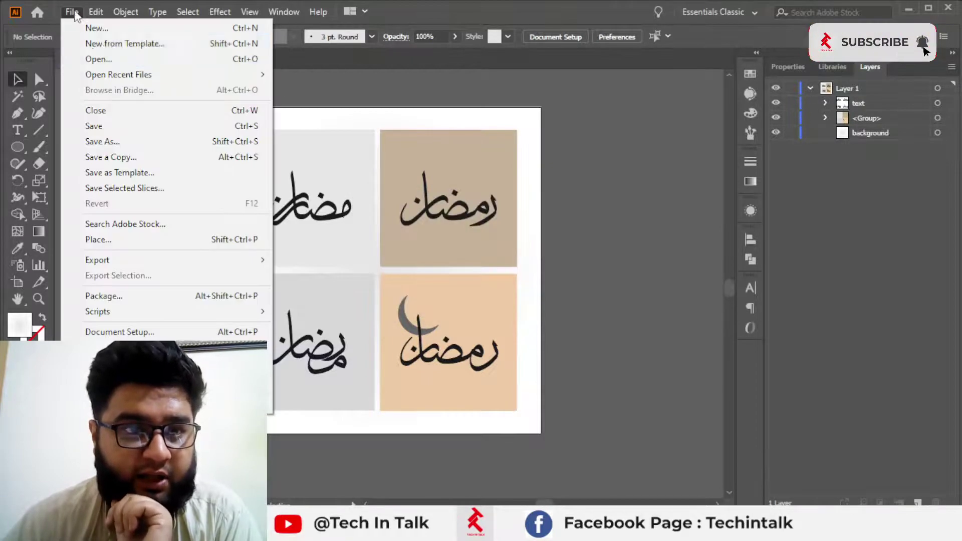
left_click(103, 141)
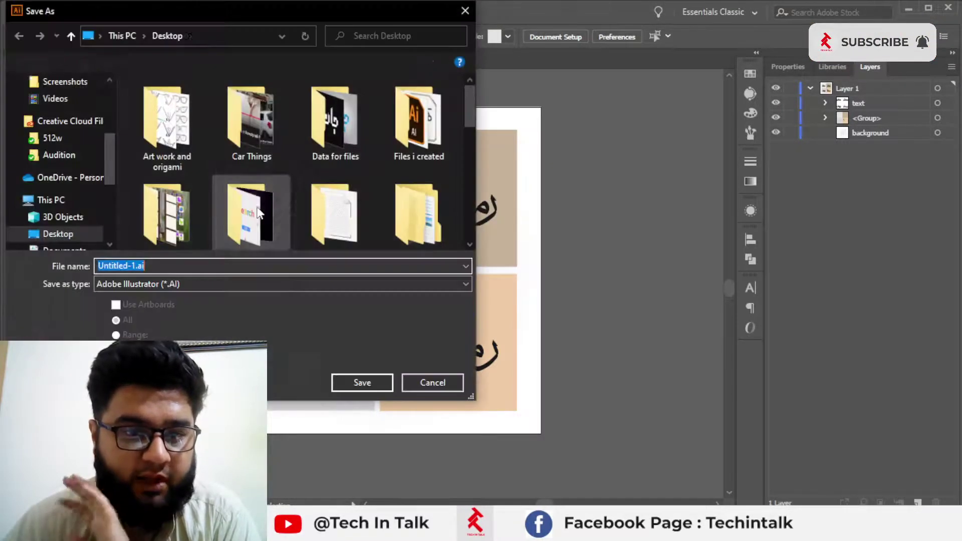
left_click(265, 284)
left_click(208, 316)
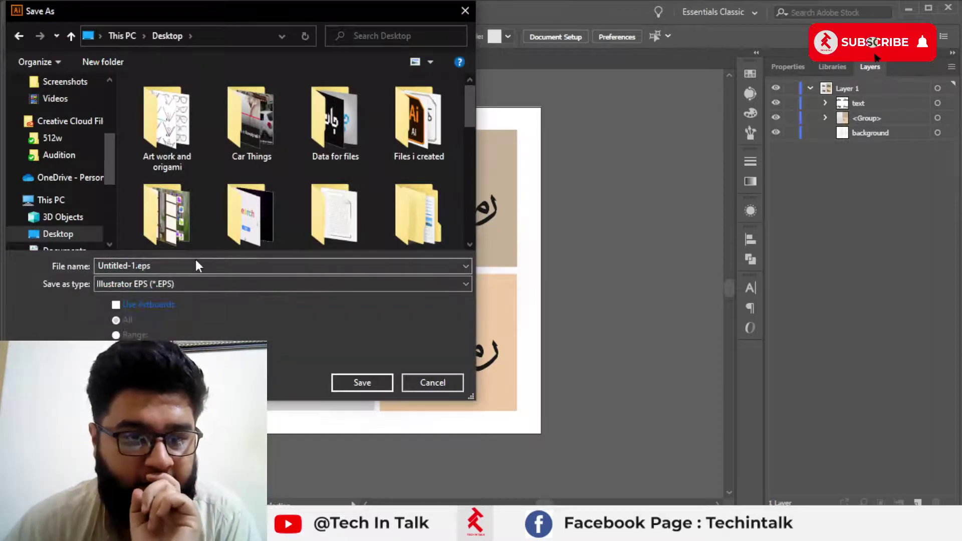
type("am")
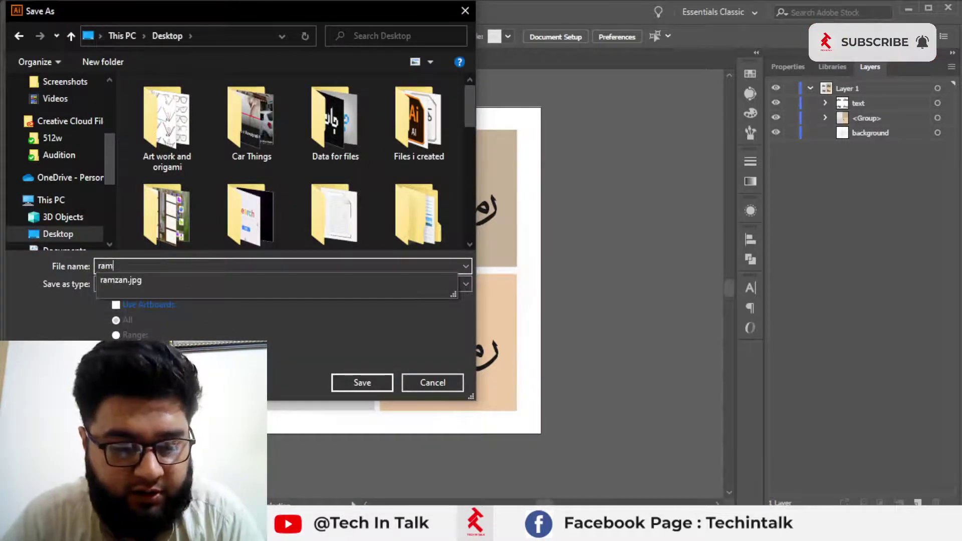
type("zan.")
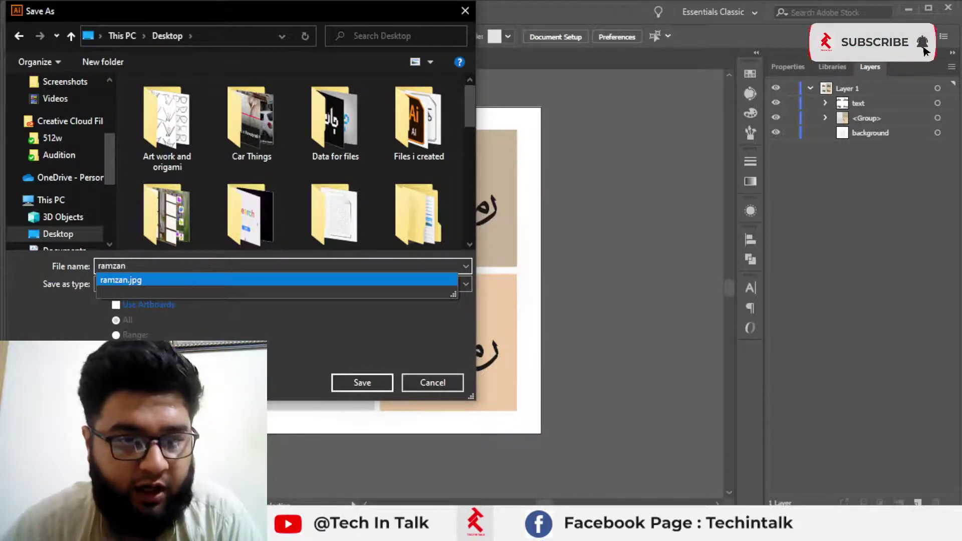
left_click(315, 320)
left_click(381, 387)
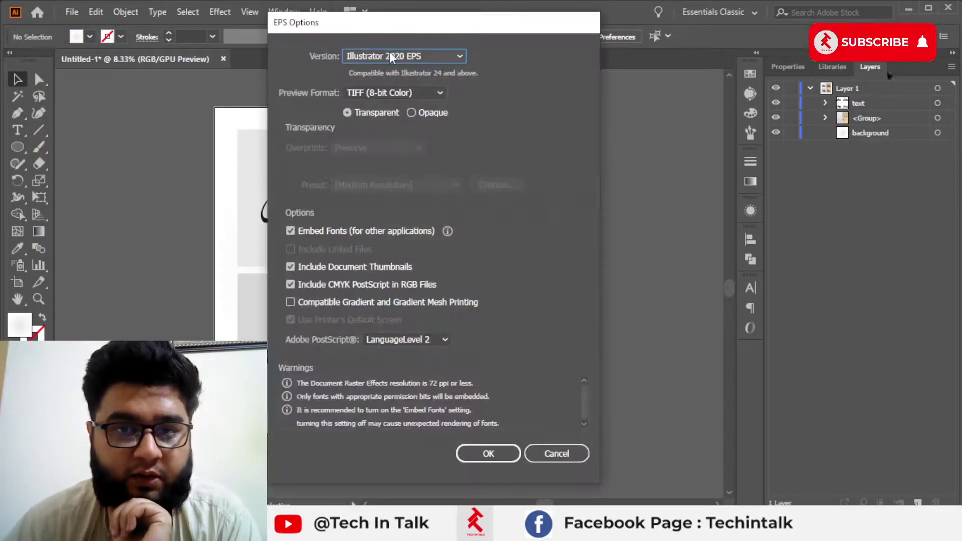
Set the EPS version to Illustrator 10 EPS and accept saving in the older format
left_click(393, 58)
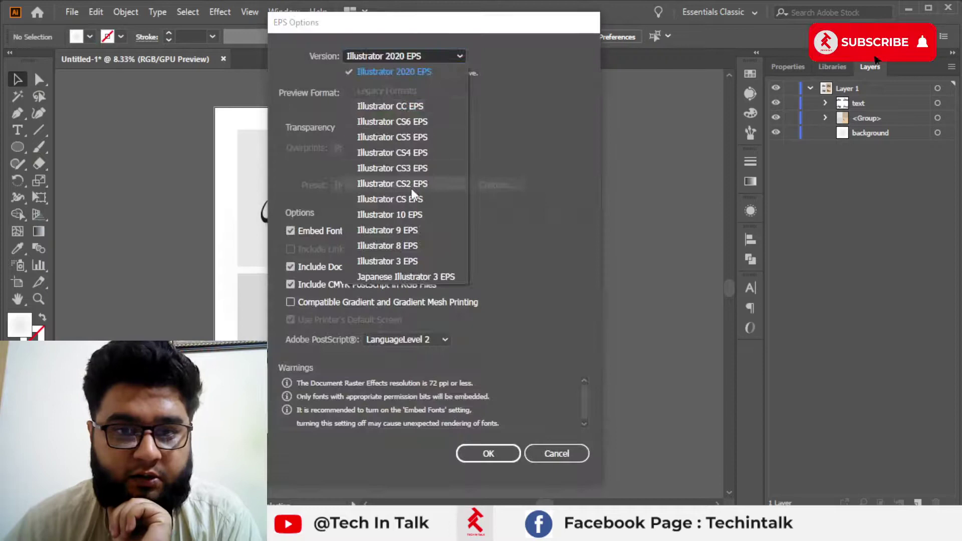
left_click(420, 219)
left_click(484, 439)
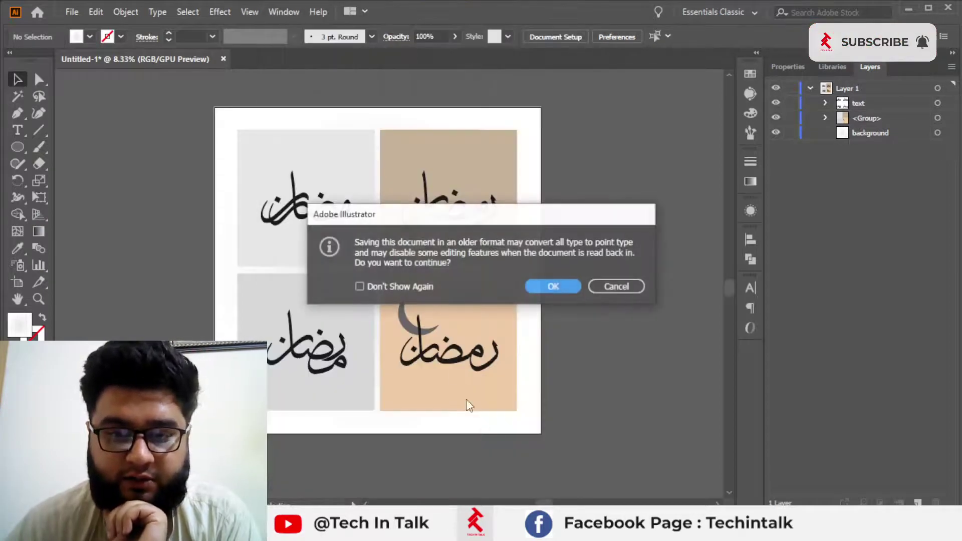
left_click(553, 286)
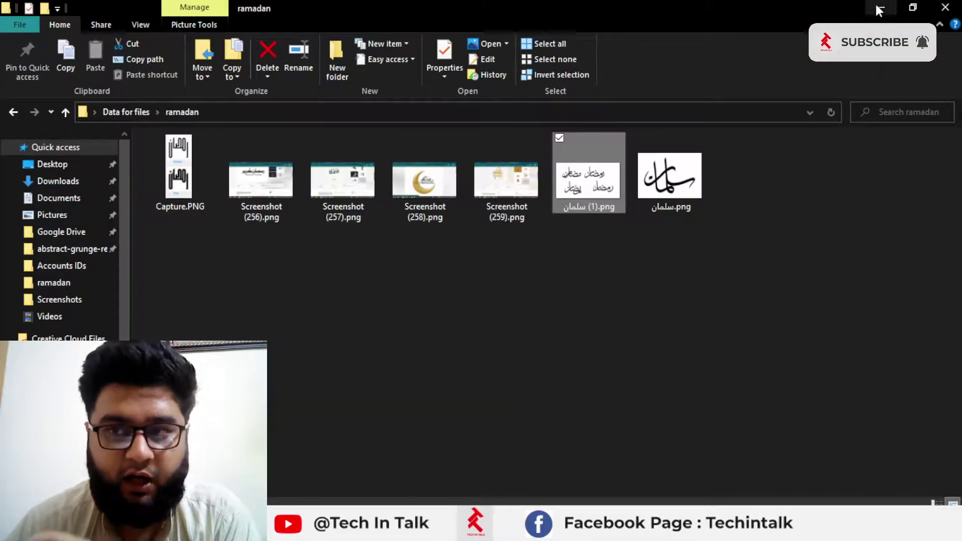
Inspect the exported ramzan.jpg in Photos, checking the four words and the crescent up close
left_click(879, 9)
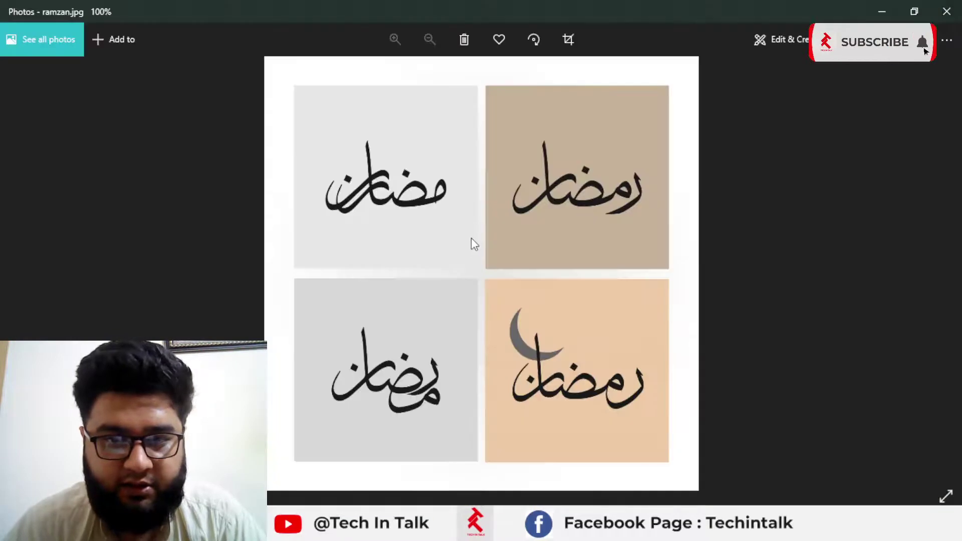
scroll(473, 237, "up", 2)
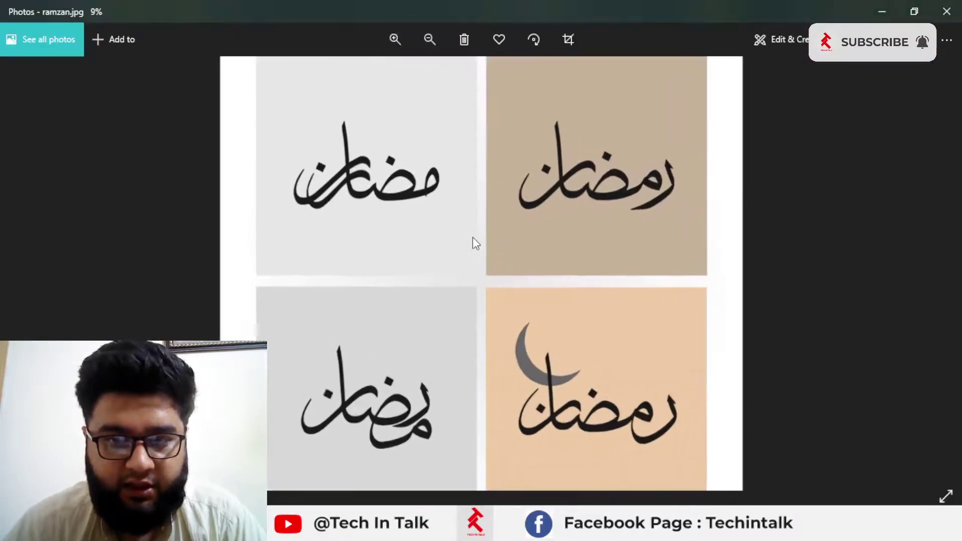
scroll(473, 237, "down", 2)
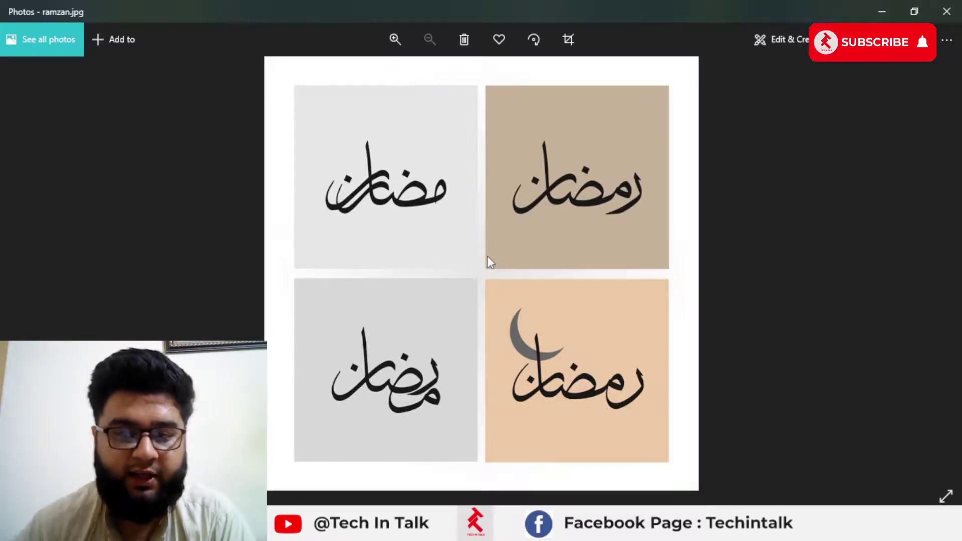
left_click(882, 10)
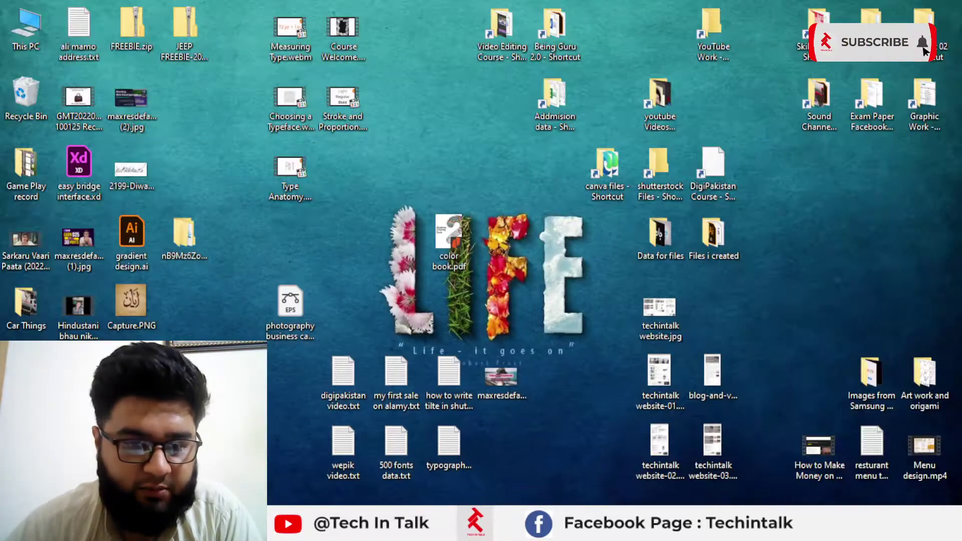
Switch to the browser and open the content upload page of the Shutterstock contributor site from the Stockphotos bookmarks
key("alt+Tab")
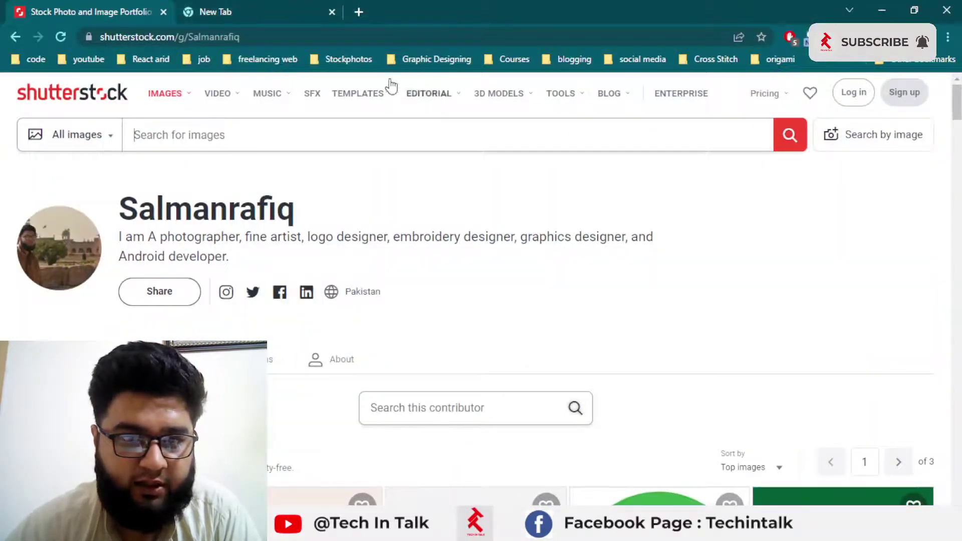
left_click(15, 37)
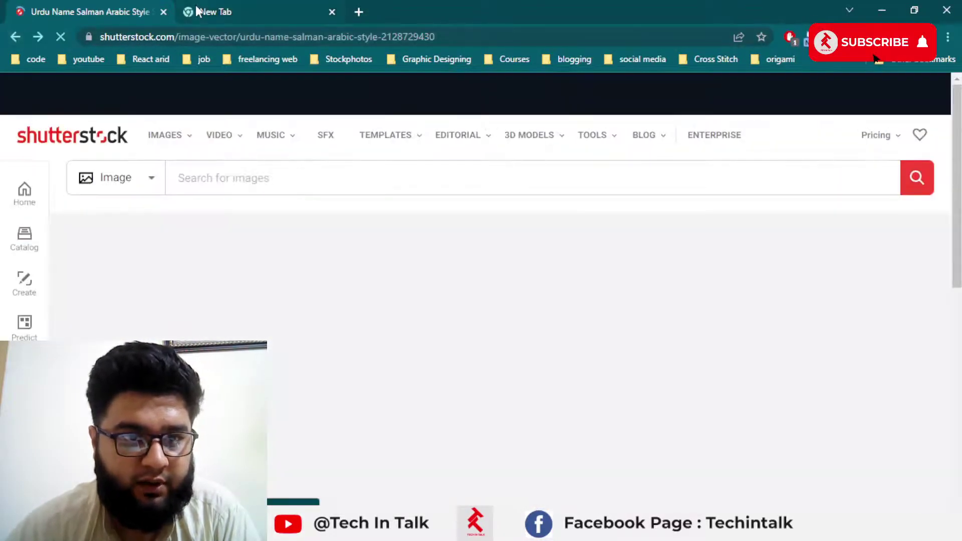
left_click(349, 60)
left_click(352, 131)
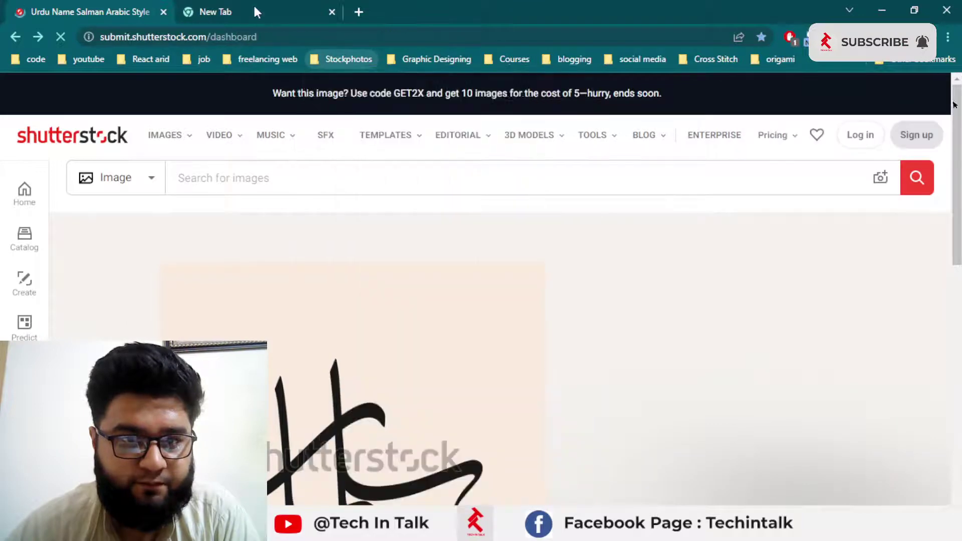
left_click(254, 5)
left_click(112, 7)
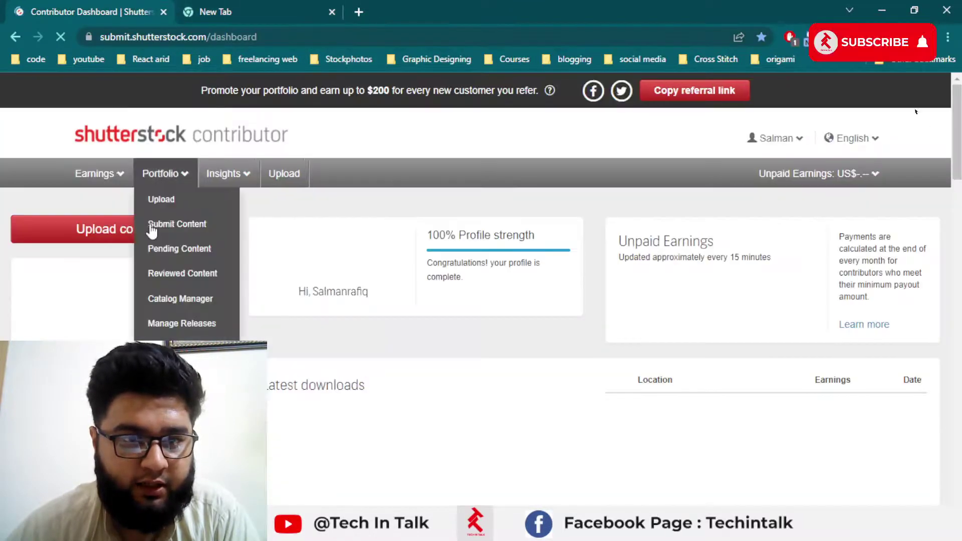
left_click(121, 229)
left_click(258, 5)
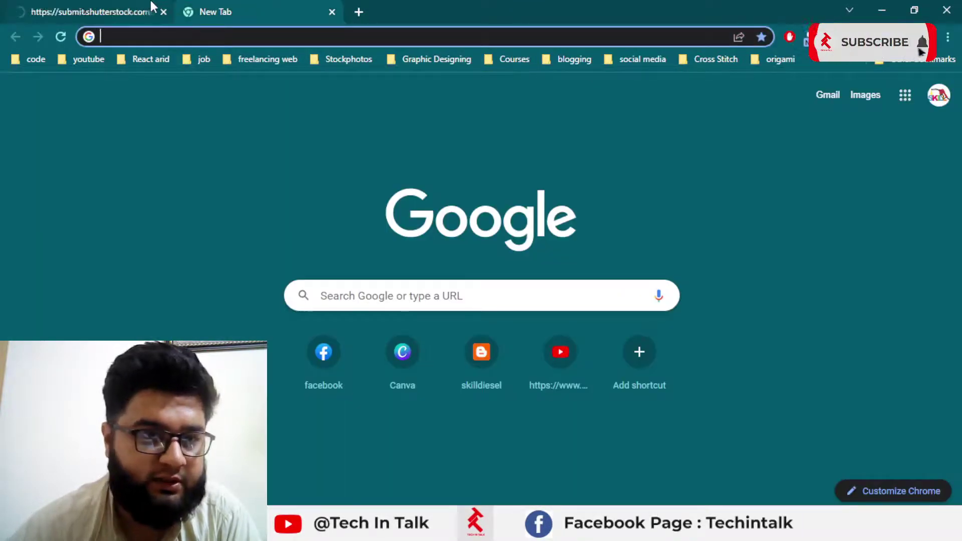
left_click(150, 6)
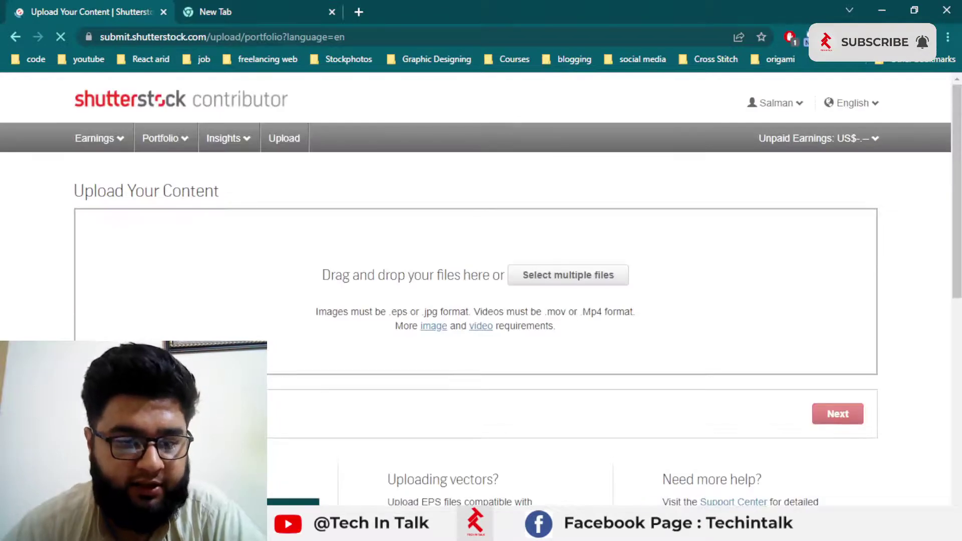
key("super+d")
key("super+d")
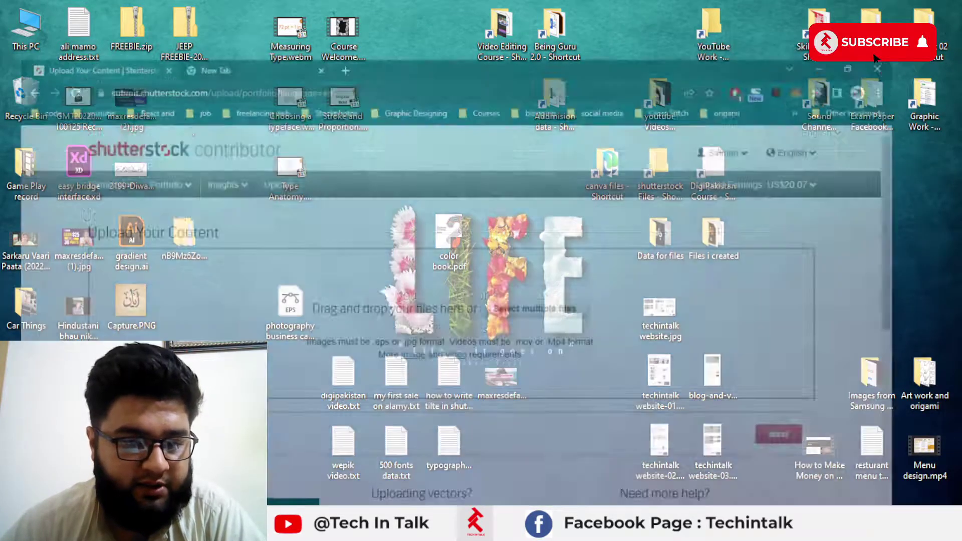
scroll(301, 323, "down", 2)
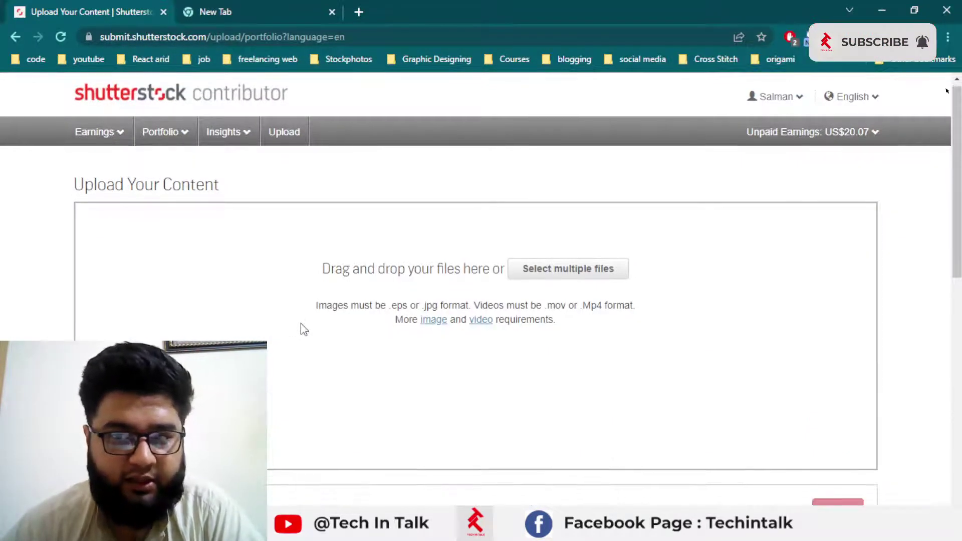